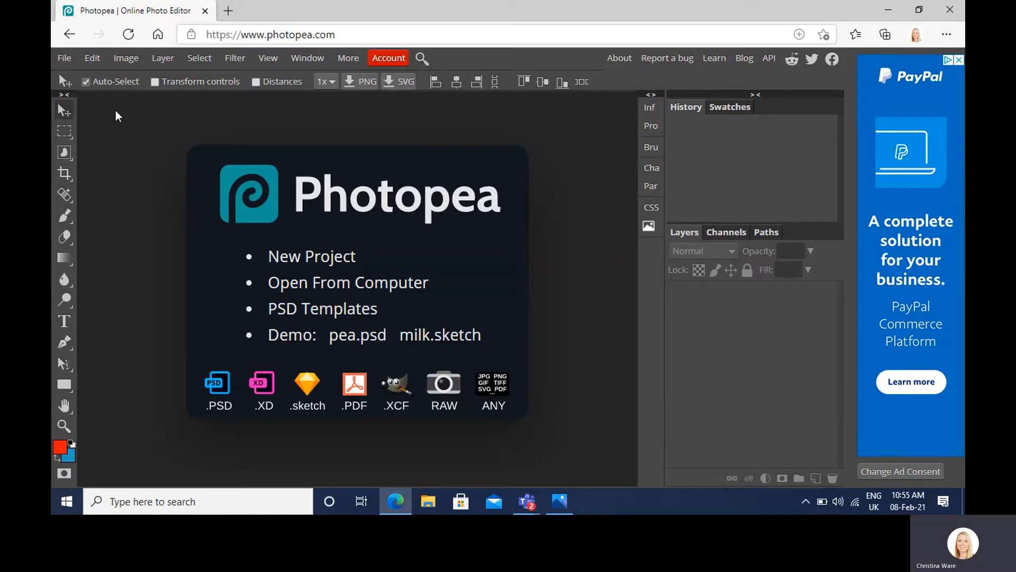
Step: Create a new white project 210 mm wide and 290 mm high
click(67, 59)
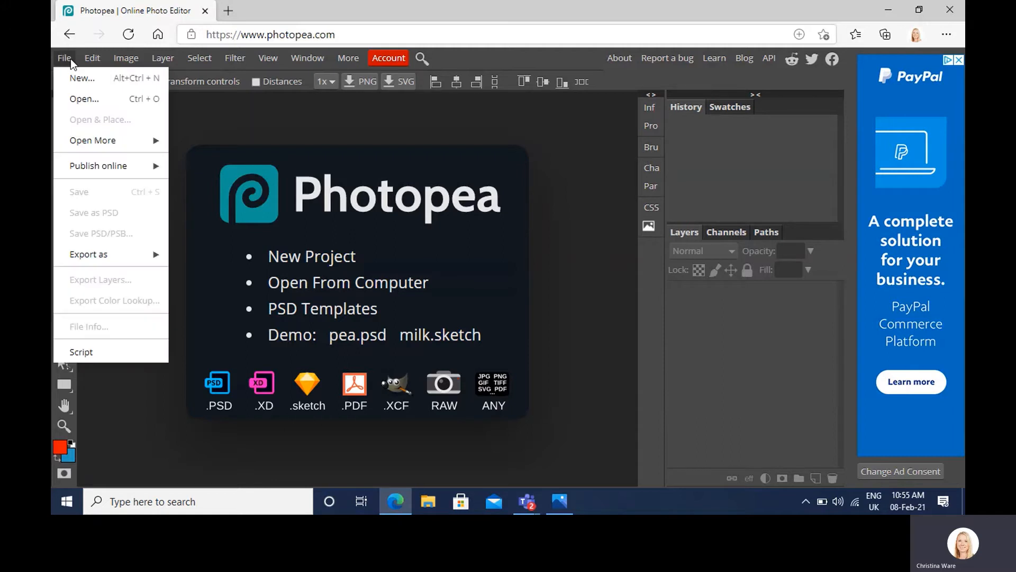
click(79, 78)
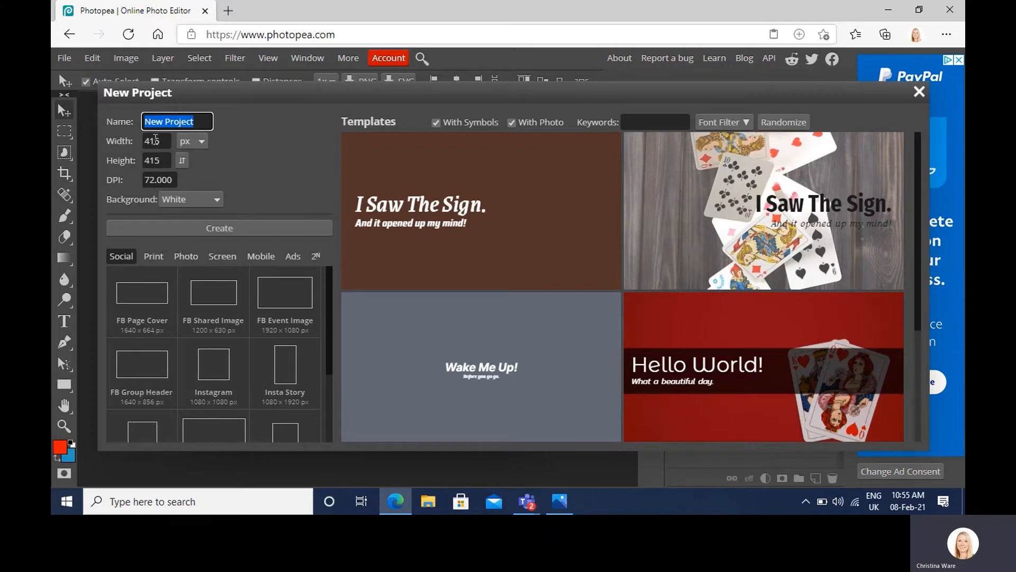
click(197, 147)
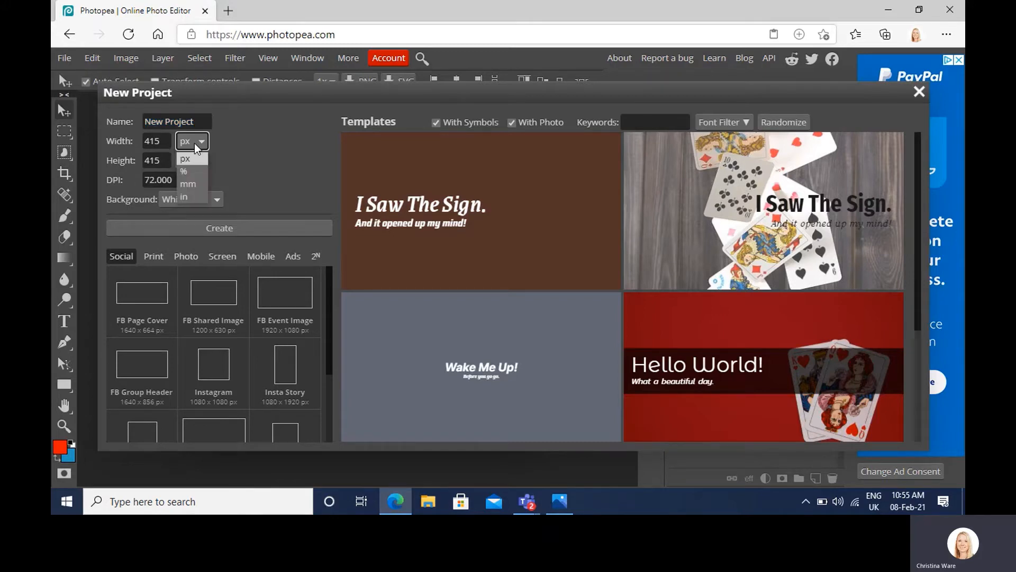
click(199, 188)
click(164, 140)
drag(165, 141, 144, 143)
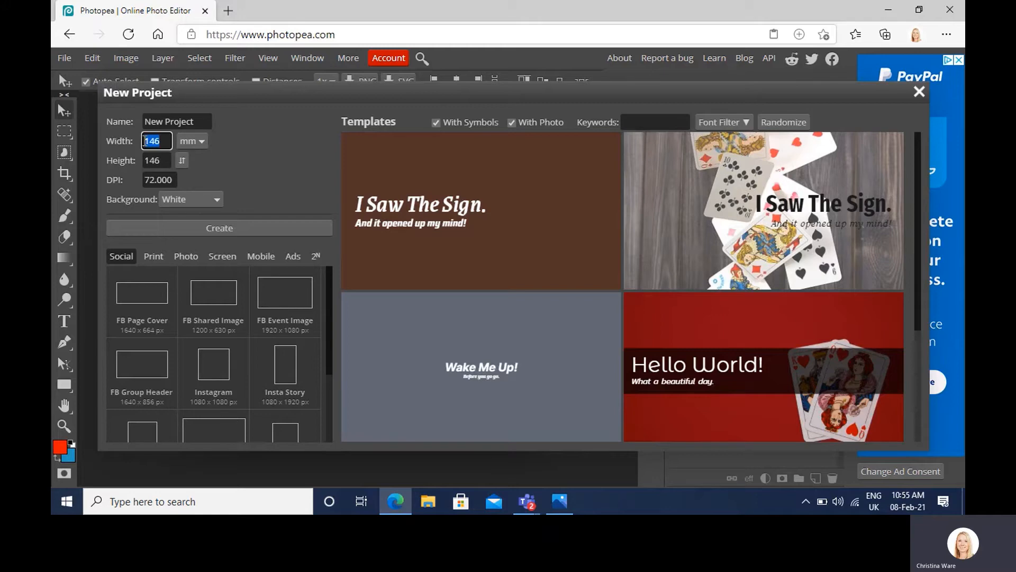
text(210)
drag(169, 158, 140, 154)
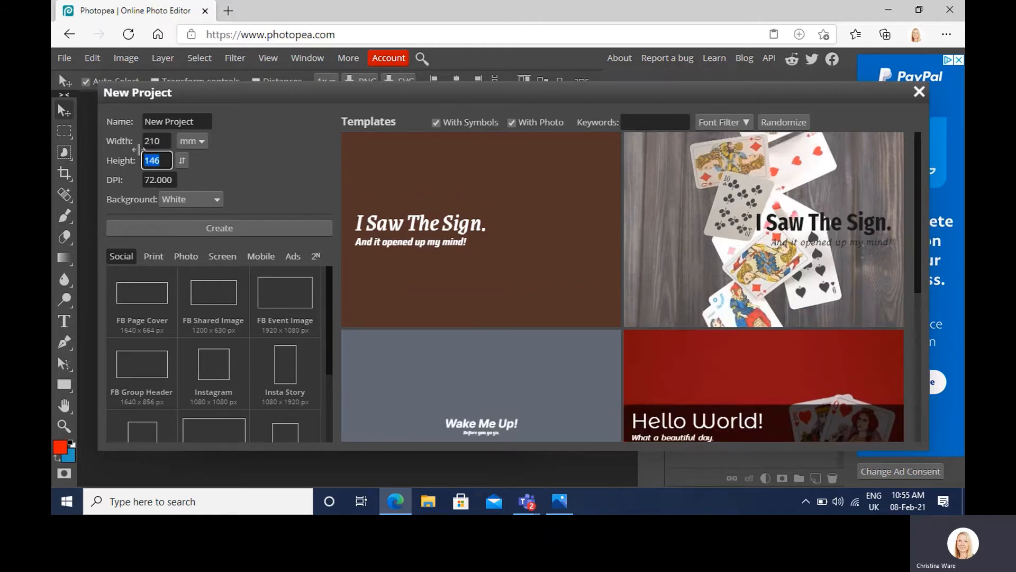
text(290)
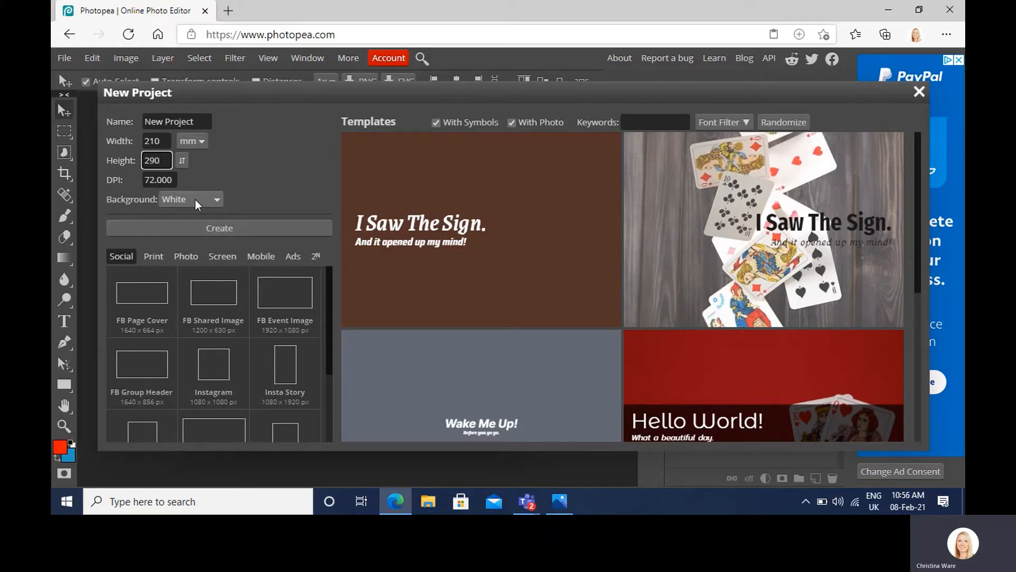
click(221, 229)
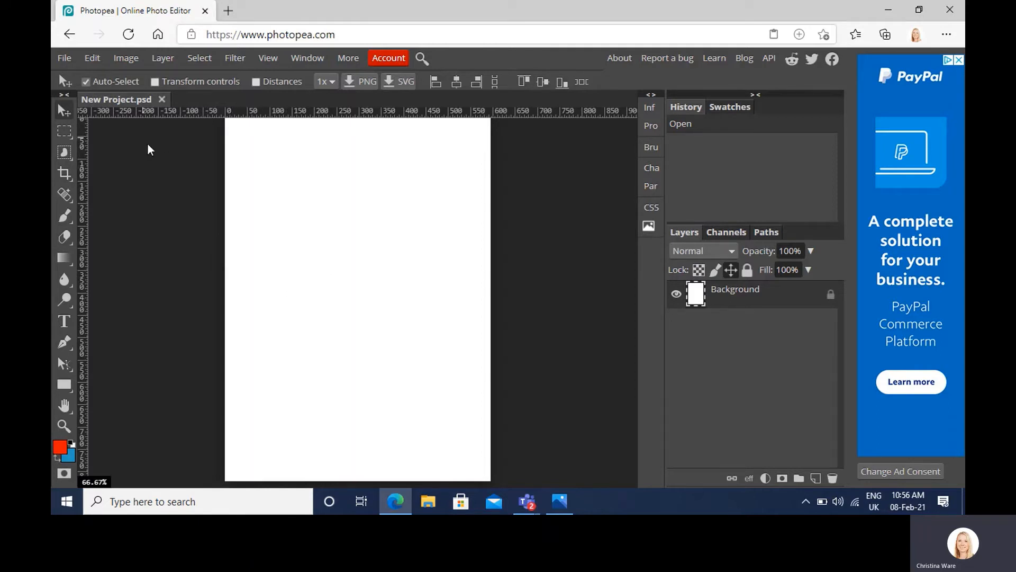
Step: Place the Queen image from the GCSE GRAPHICS folder into the blank document
click(66, 58)
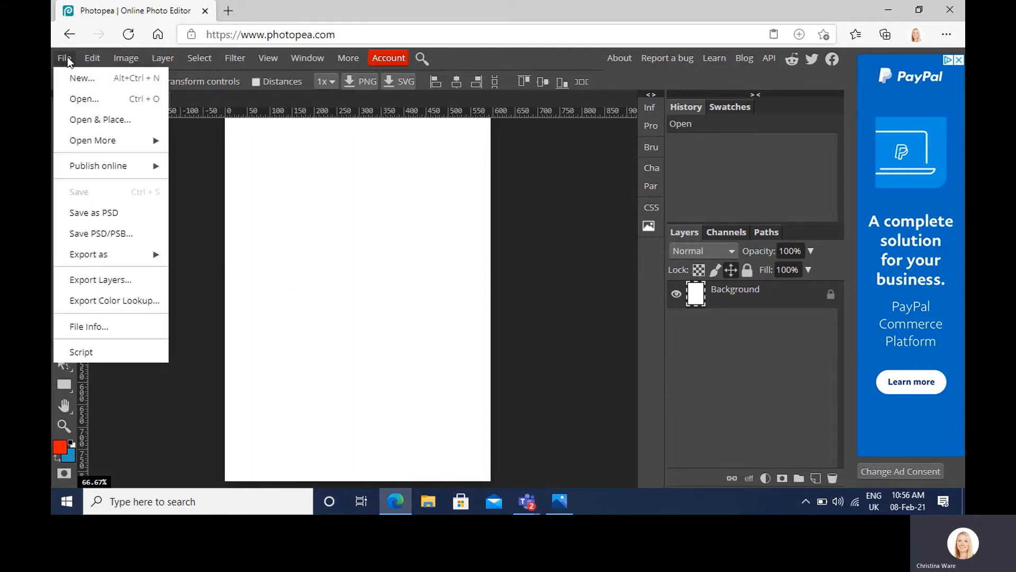
click(98, 120)
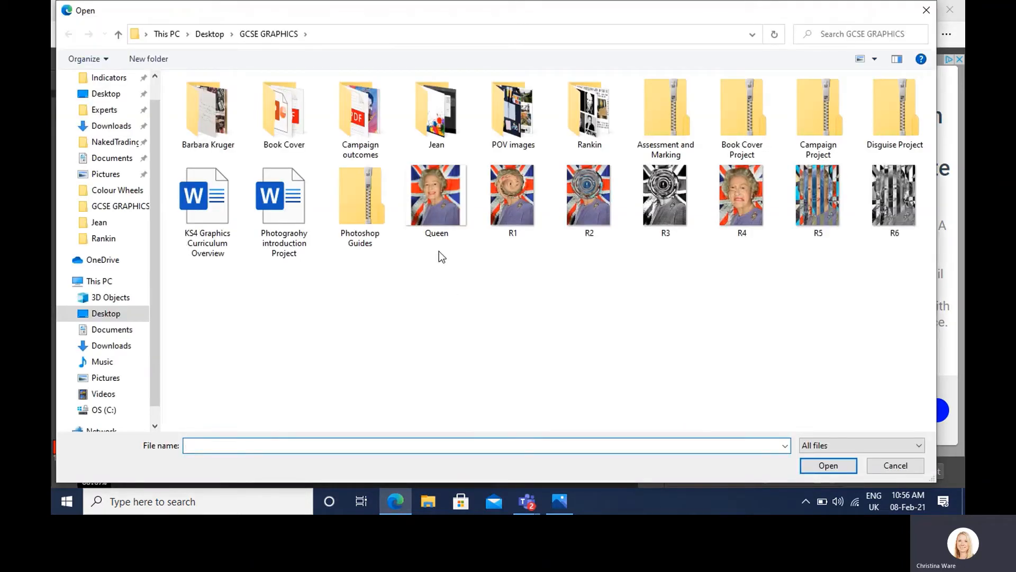
double_click(439, 214)
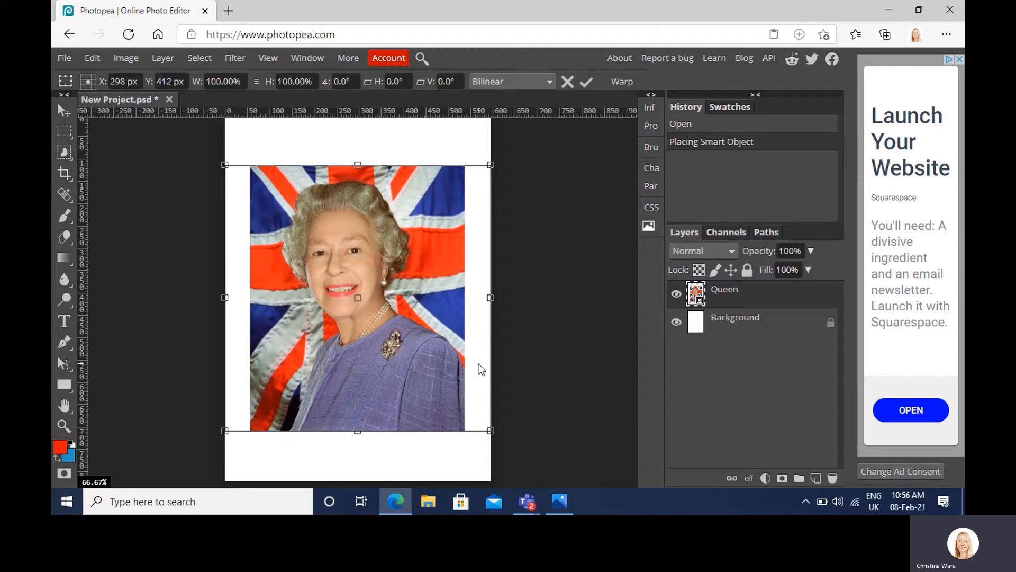
Step: Enlarge the placed Queen image to about 163% and position it so the portrait covers the whole page
drag(491, 165, 571, 98)
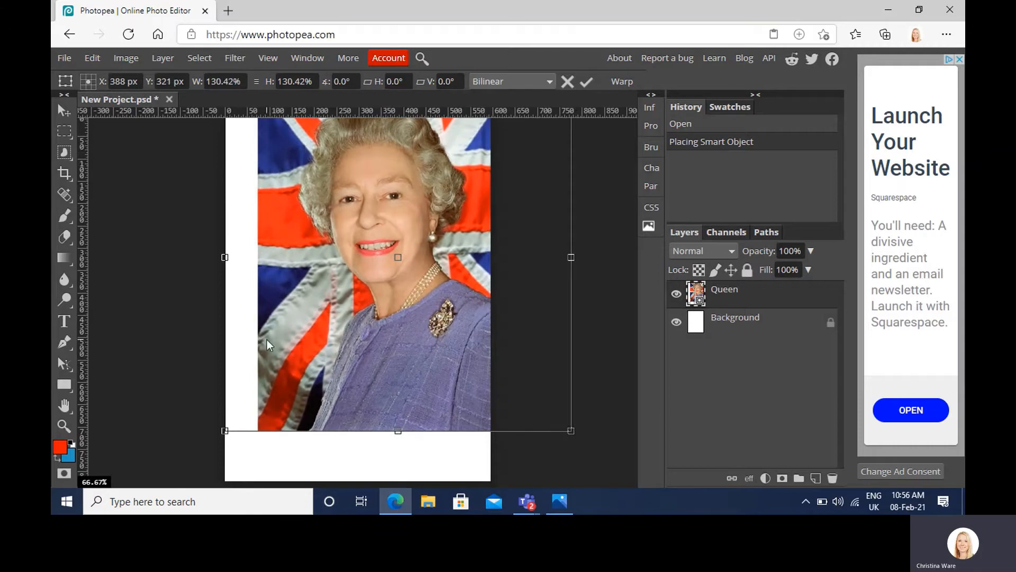
drag(266, 340, 252, 354)
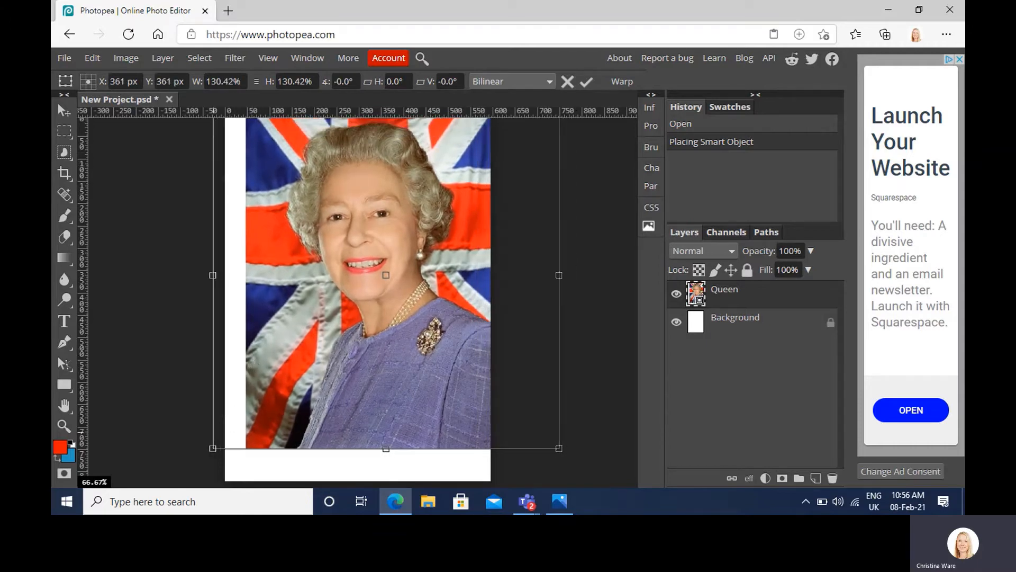
drag(213, 448, 119, 502)
drag(303, 385, 331, 392)
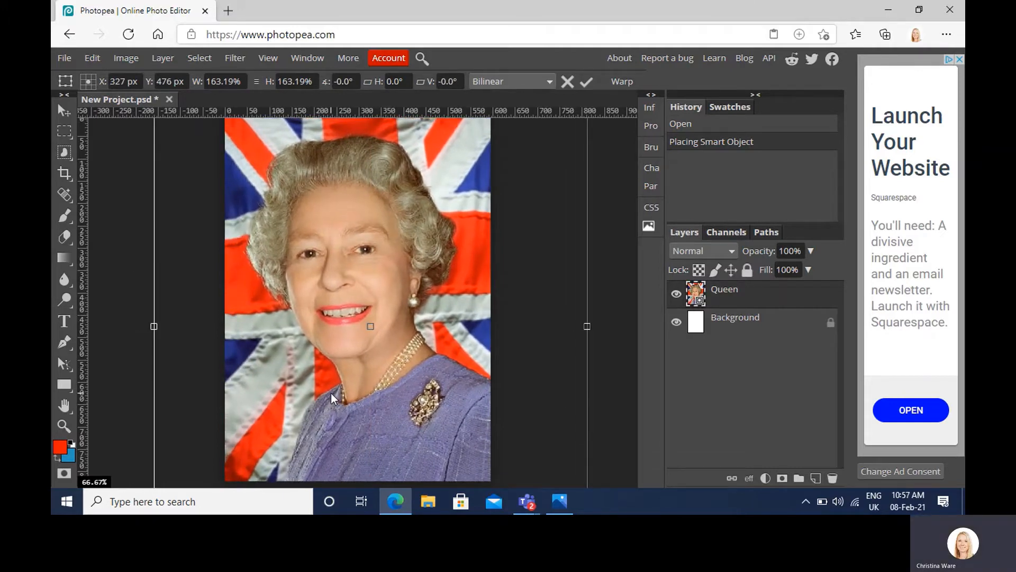
key(Return)
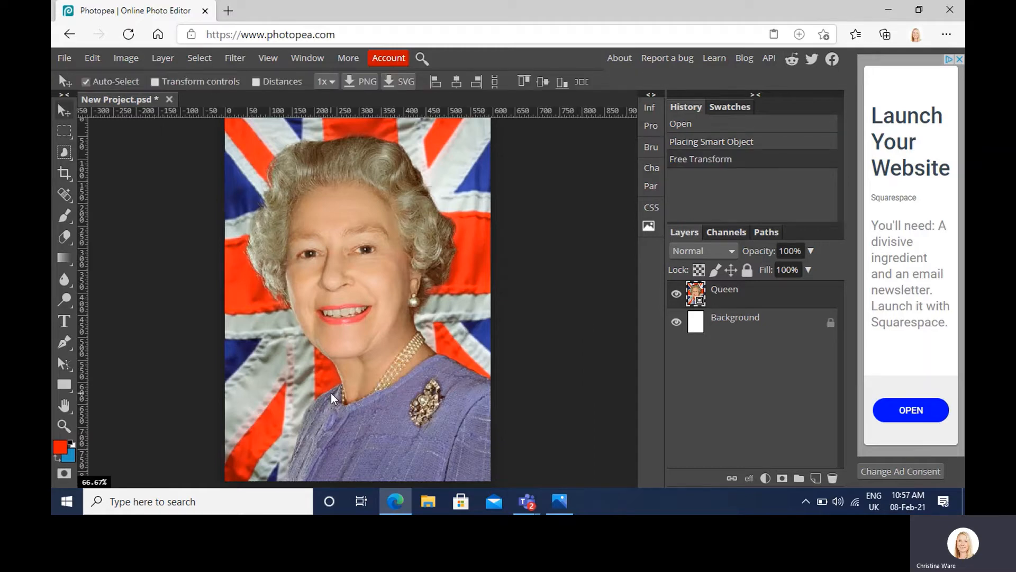
Step: Draw a large circular selection with Ellipse Select and centre it around the face
click(64, 138)
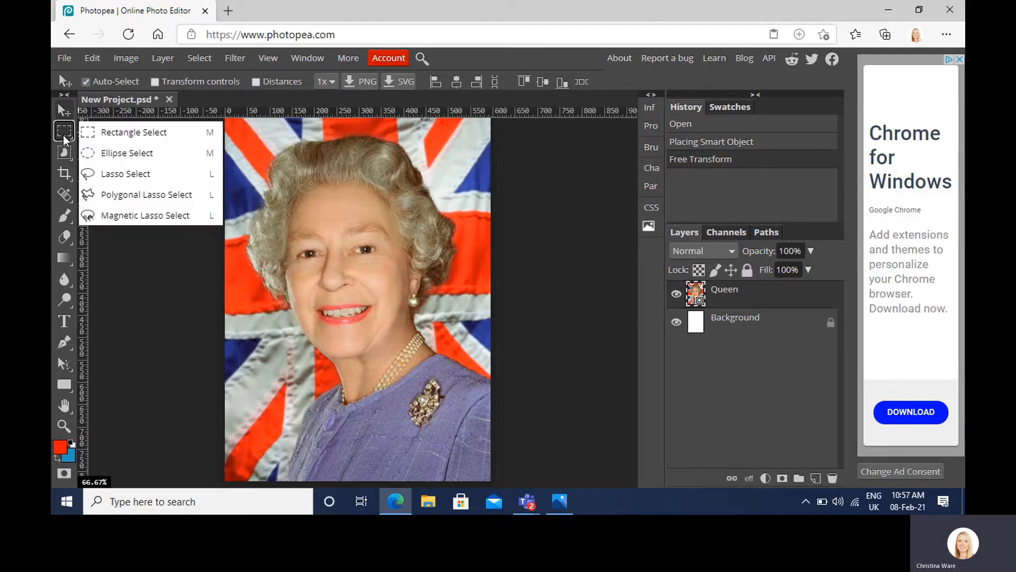
click(102, 155)
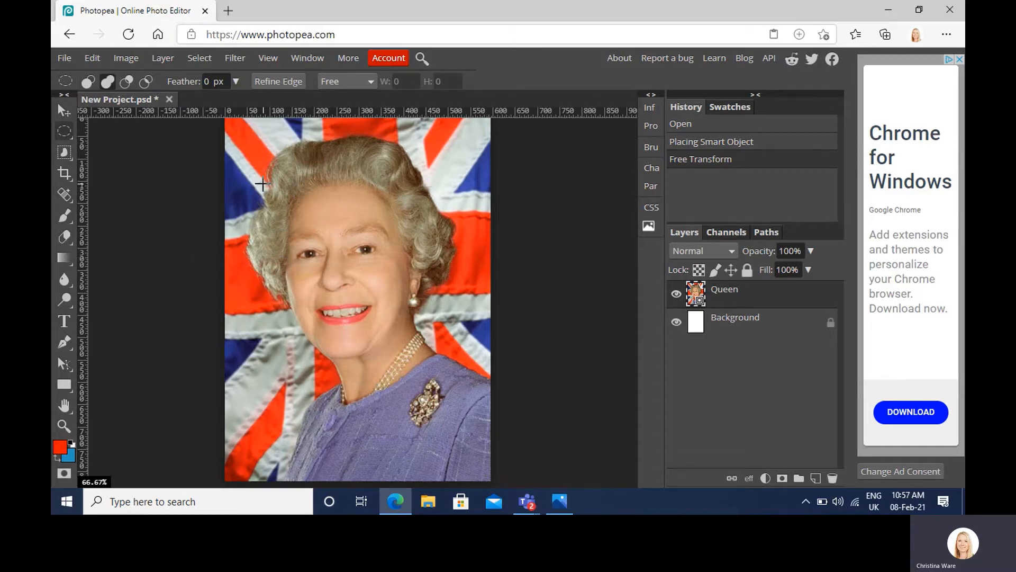
drag(262, 184, 465, 389)
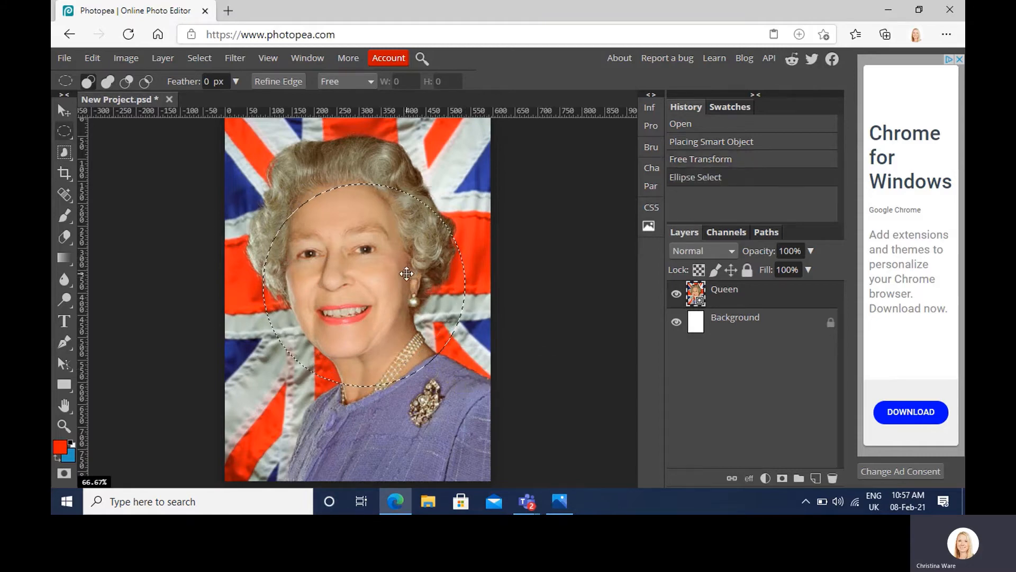
drag(406, 273, 393, 249)
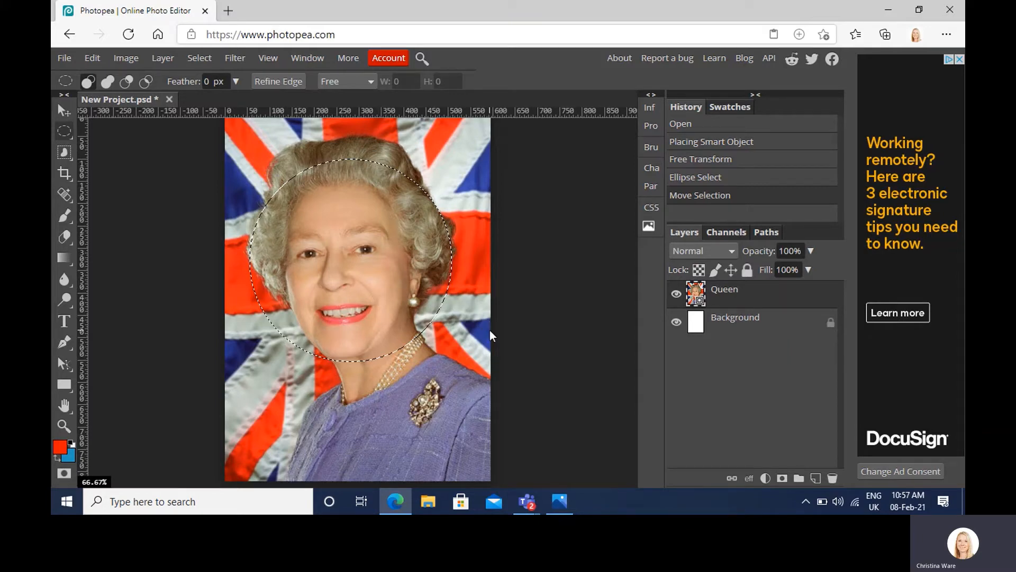
Step: Copy the selected face circle onto a new layer and check the cut-out by briefly hiding the Queen layer
key(ctrl+c)
key(ctrl+v)
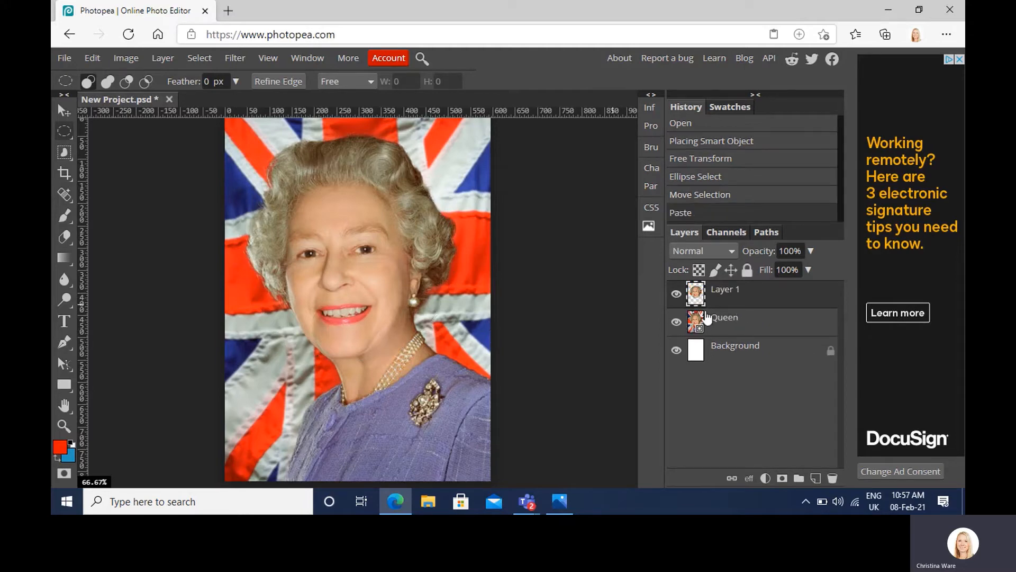
click(676, 322)
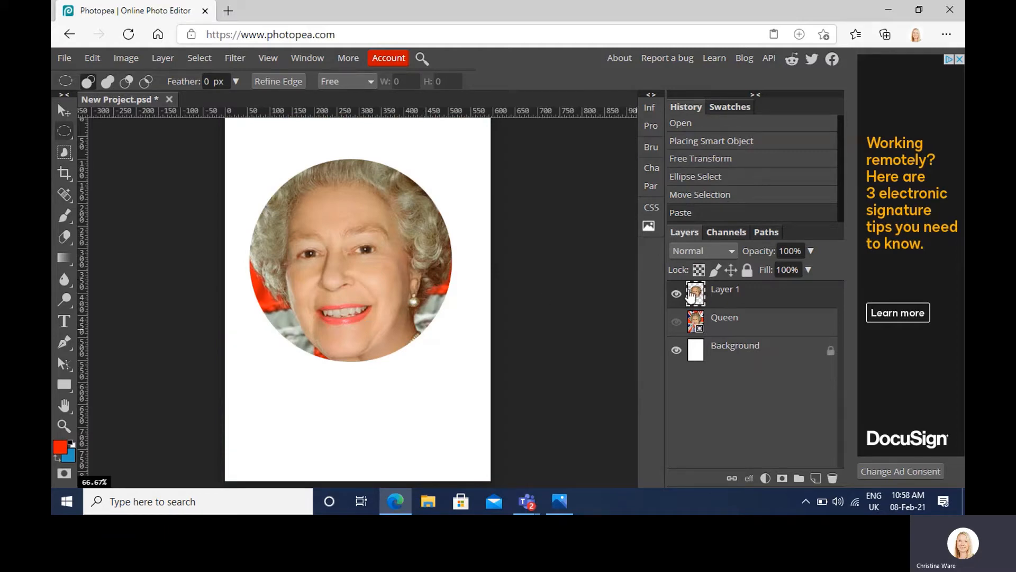
click(676, 321)
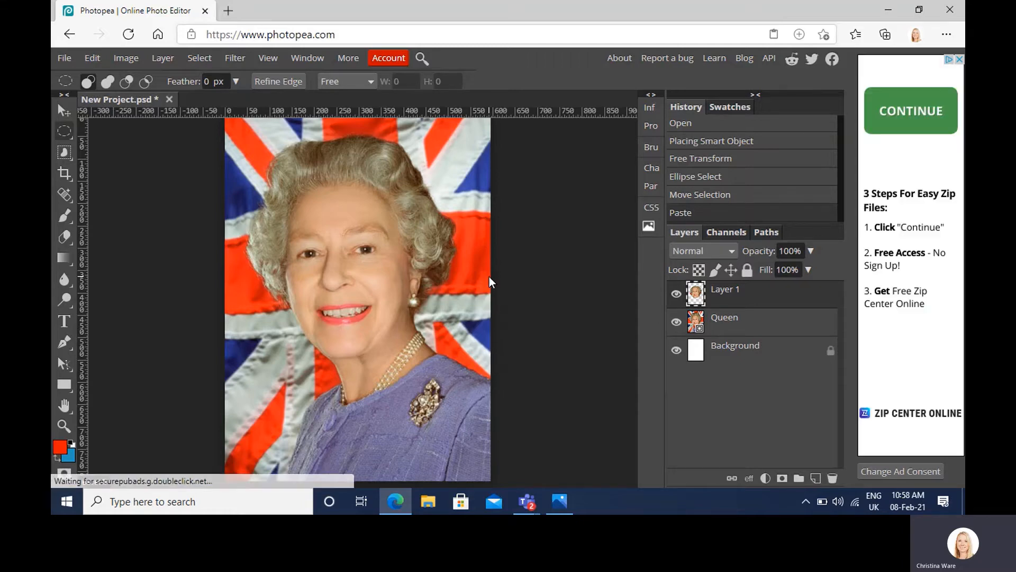
Step: Rotate the copied face circle about 13° clockwise with Free Transform
key(ctrl+alt+t)
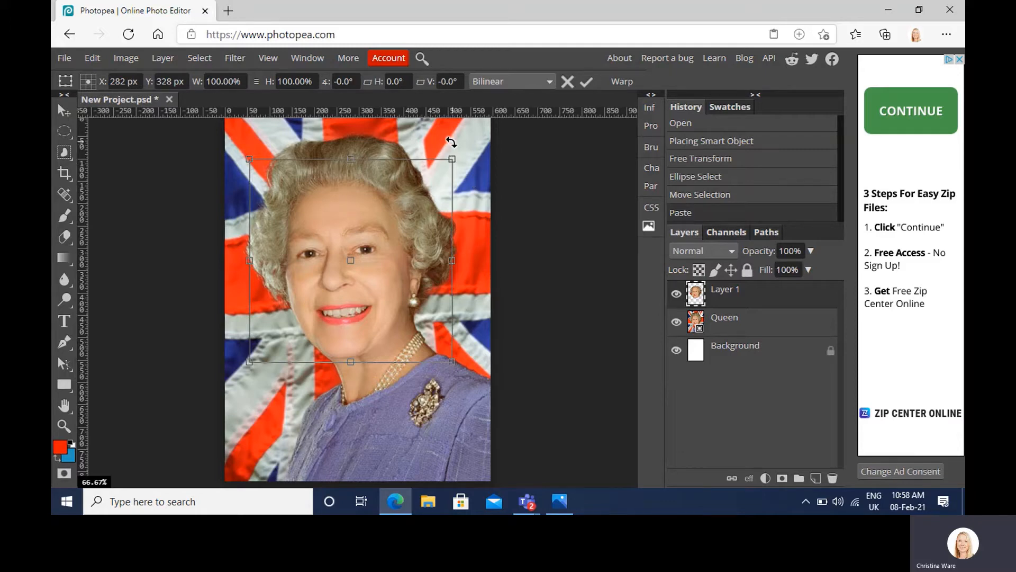
drag(452, 142, 479, 165)
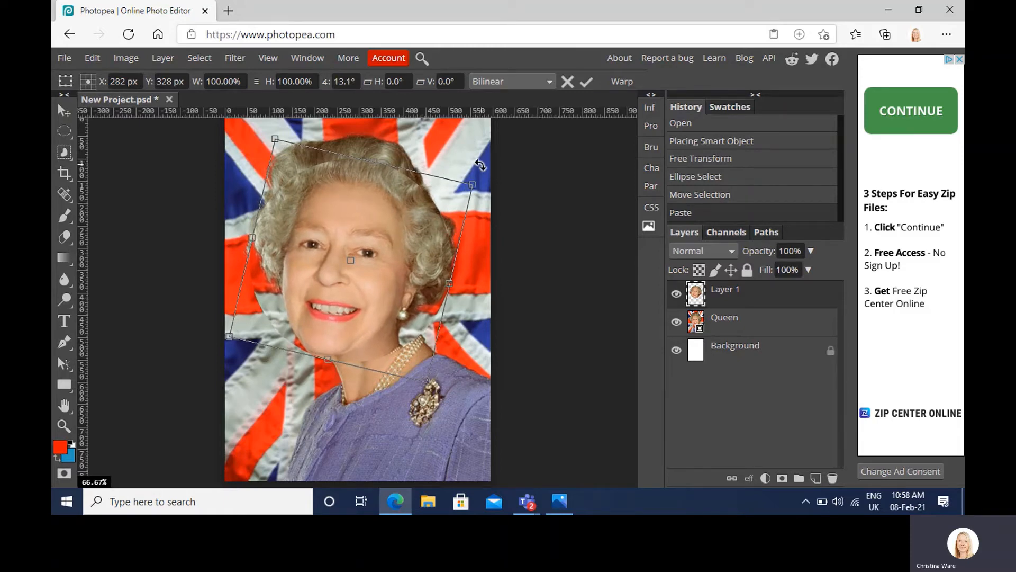
key(Return)
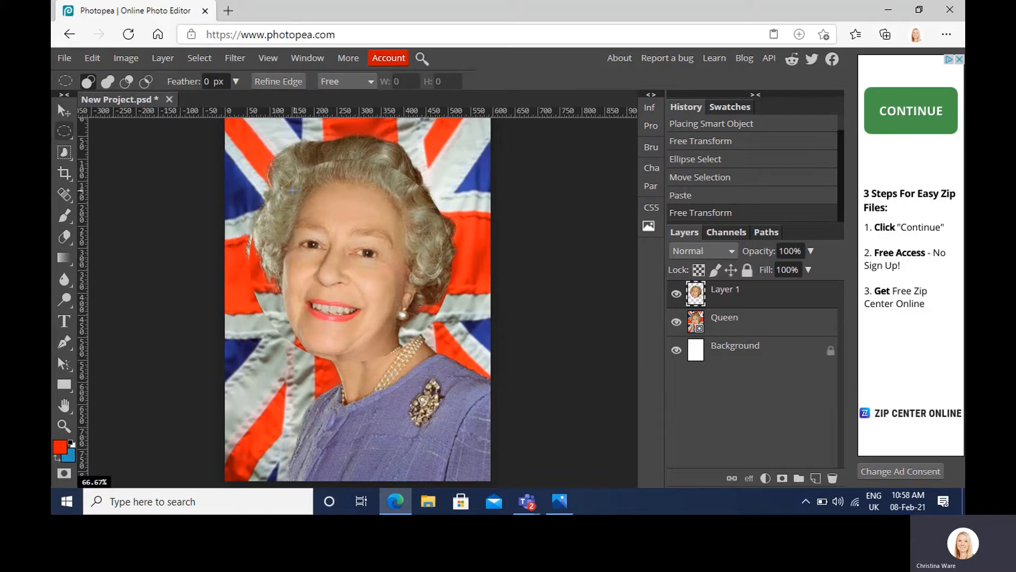
Step: Select a smaller circle centred within the rotated face circle and copy it onto a new layer
key(shift)
drag(291, 189, 462, 352)
drag(404, 298, 380, 287)
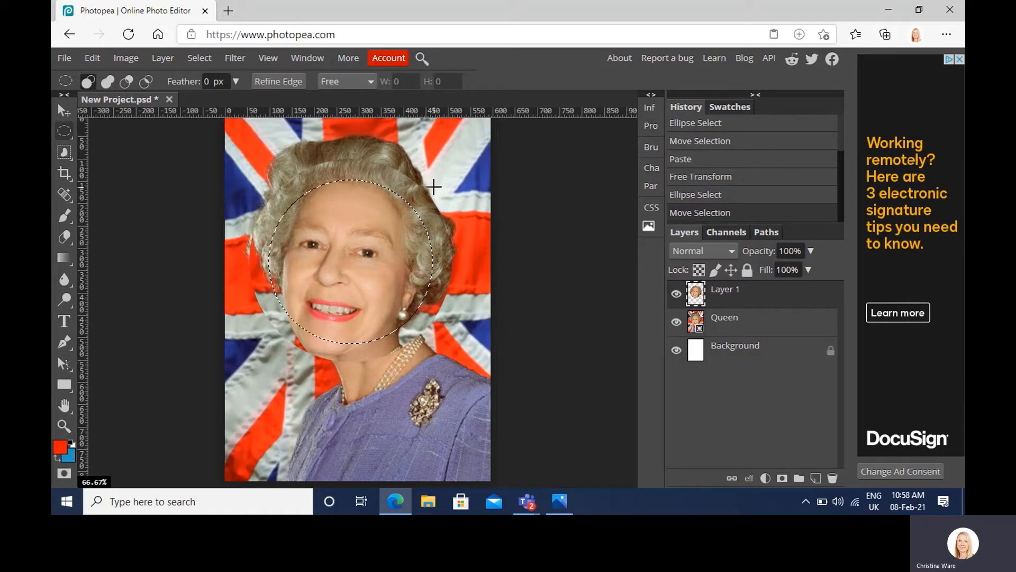
key(ctrl+c)
key(ctrl+v)
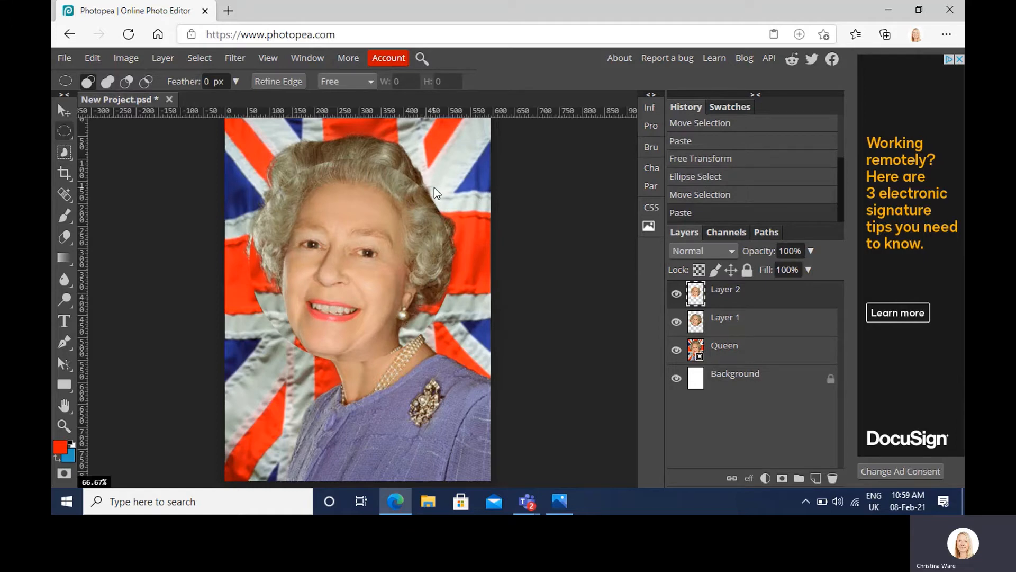
Step: Rotate the second face circle about 24° clockwise with Free Transform
key(ctrl+alt+t)
drag(448, 178, 482, 223)
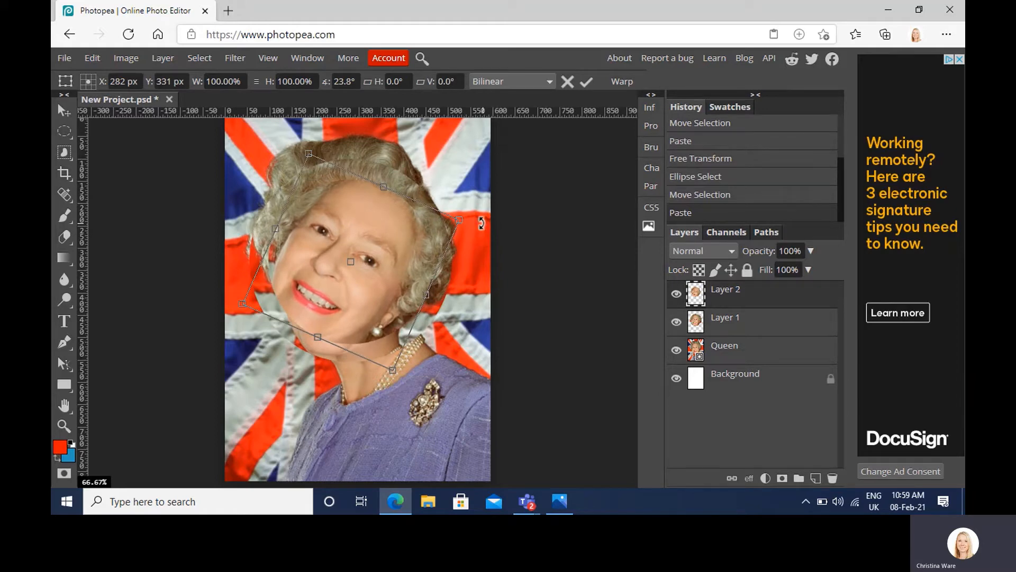
key(Return)
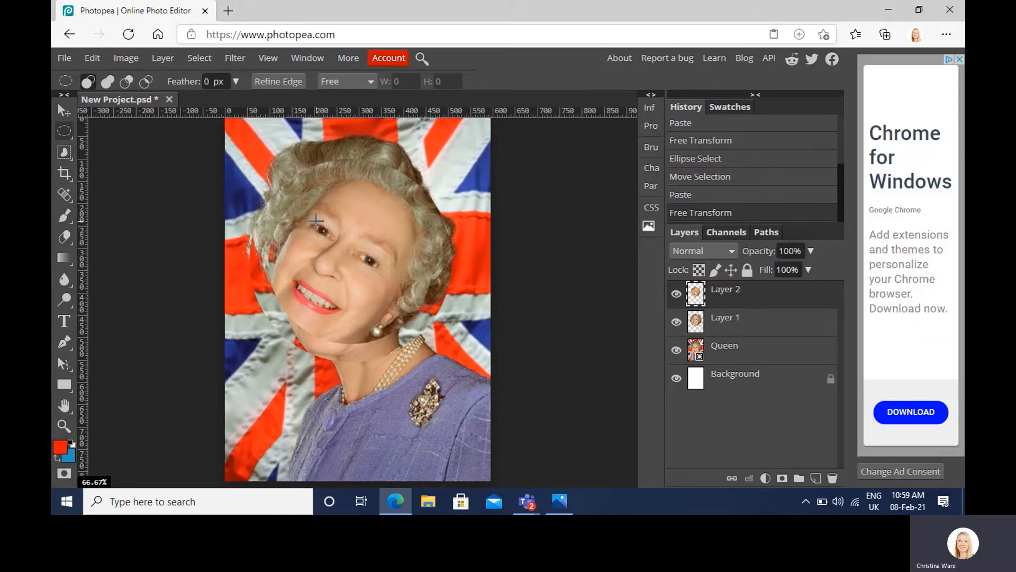
Step: Select a still smaller circle centred inside the second face circle and copy it onto a new layer
key(shift)
drag(300, 211, 418, 326)
drag(368, 279, 364, 276)
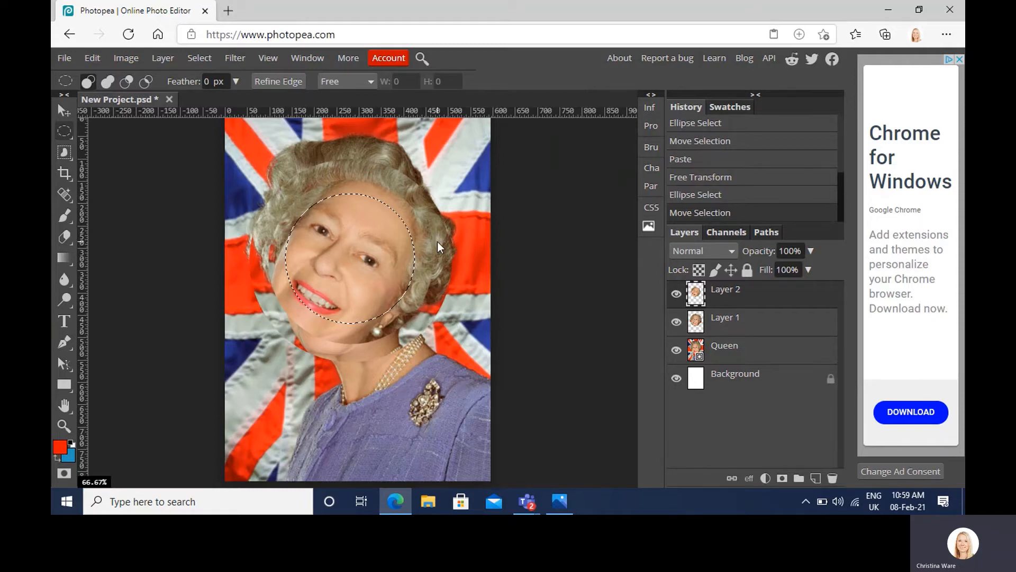
key(ctrl+c)
key(ctrl+v)
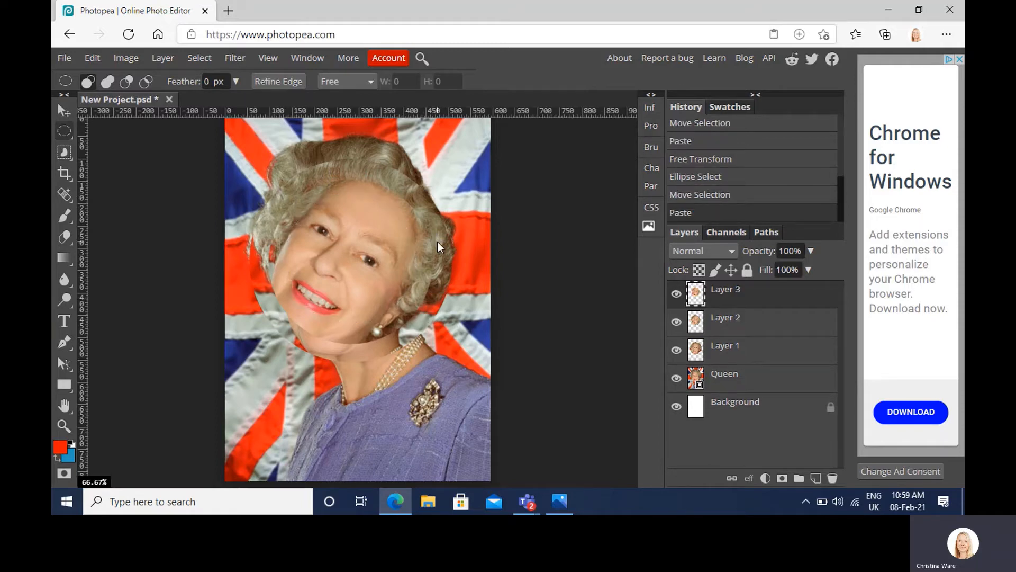
Step: Rotate the third face circle about 22.5° clockwise with Free Transform
key(ctrl+t)
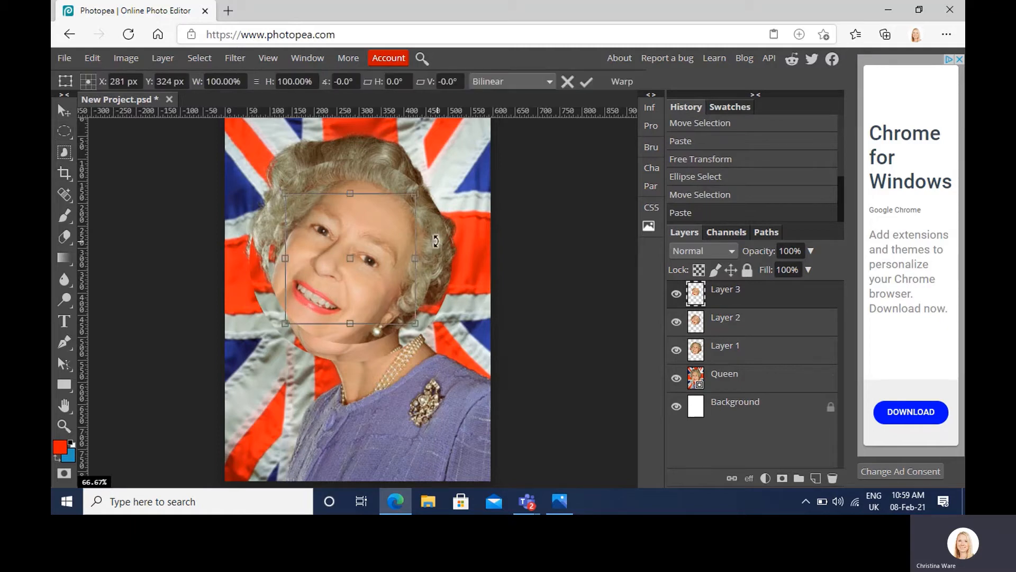
drag(435, 173, 466, 211)
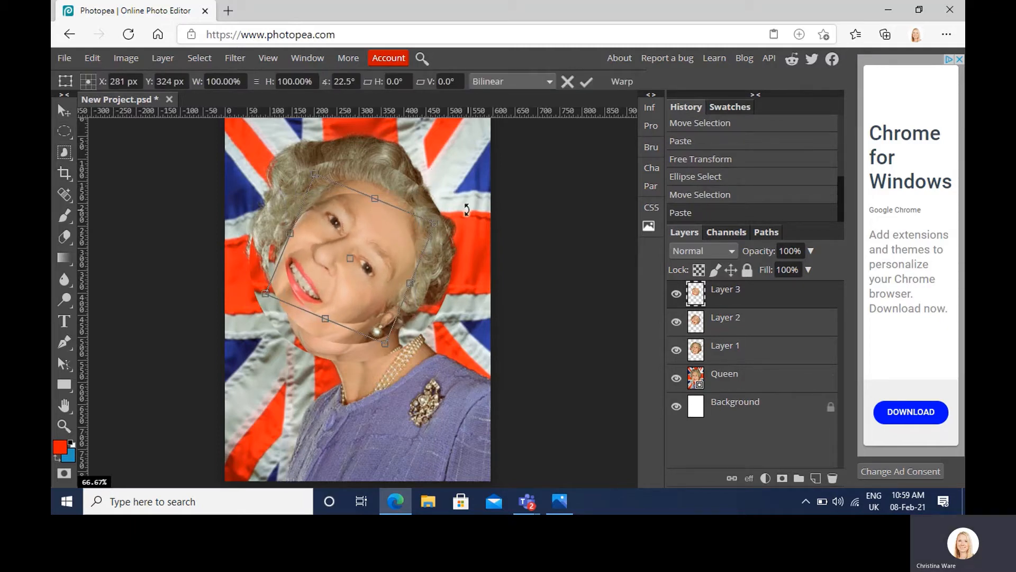
key(Return)
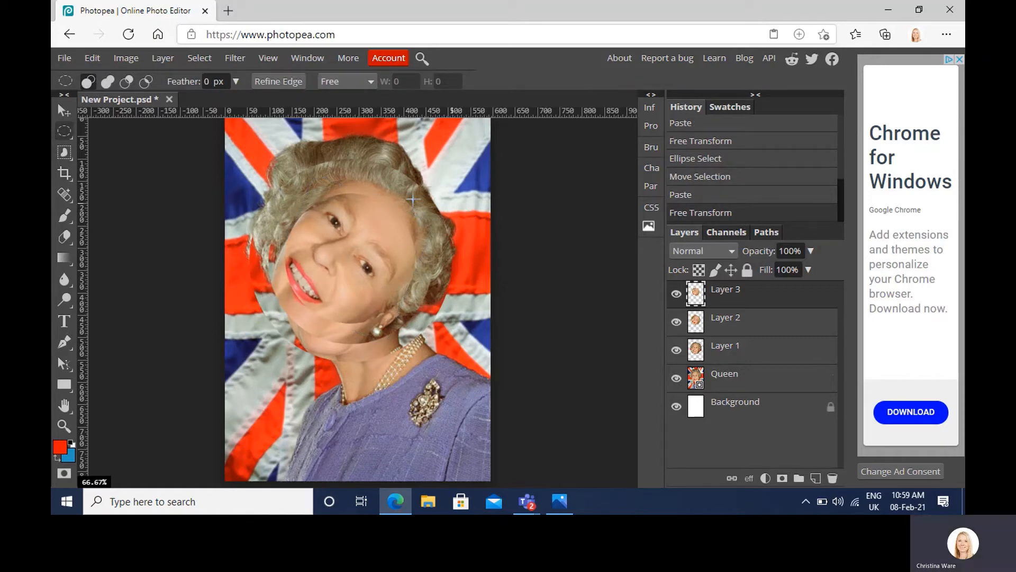
key(shift)
drag(317, 222, 438, 311)
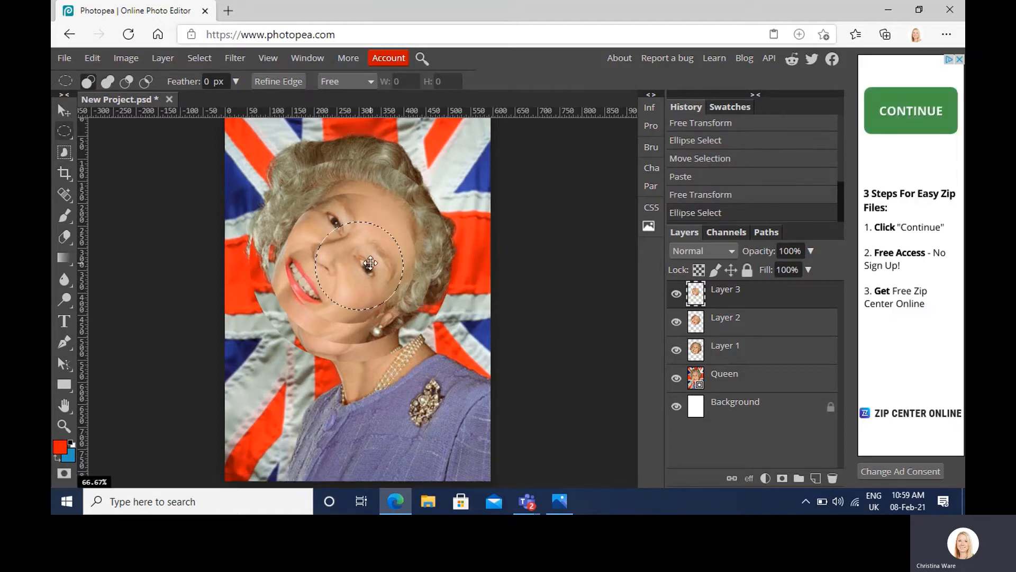
mouse_move(370, 263)
mouse_down()
mouse_move(357, 250)
mouse_move(364, 257)
mouse_up()
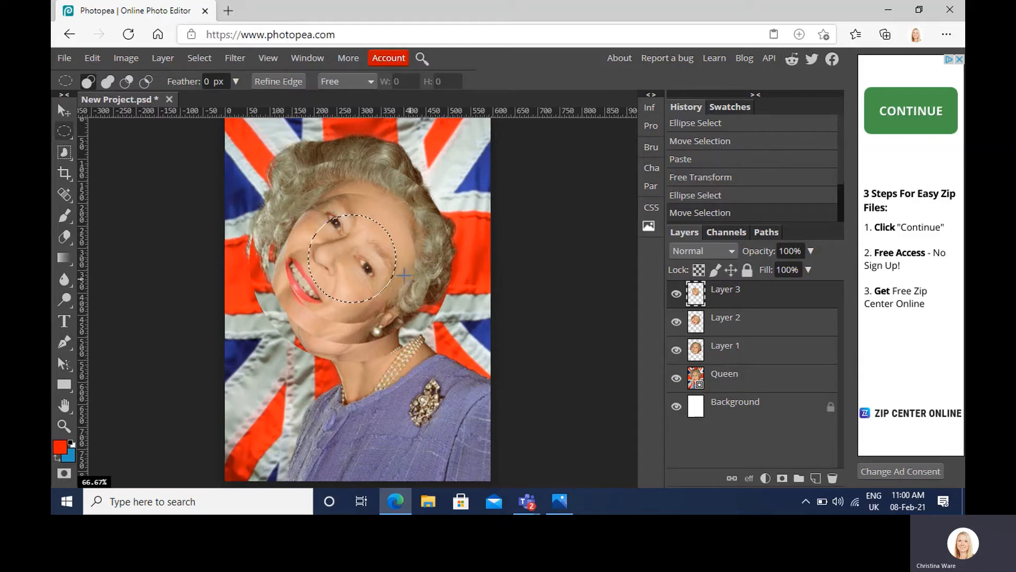
click(321, 208)
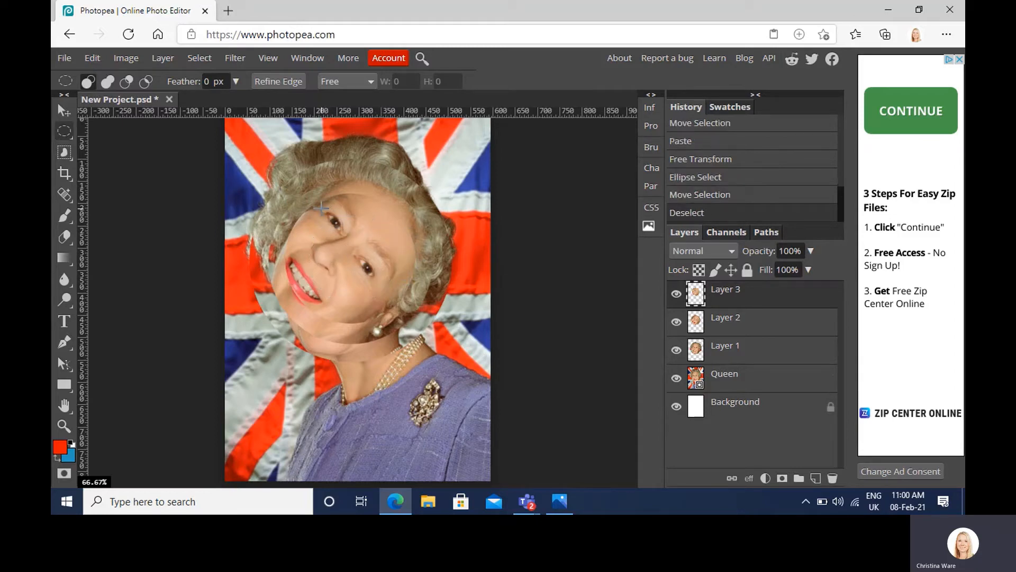
Step: Select a circle slightly smaller than the third face circle, centre it inside that circle and copy it onto a new layer
key(shift)
drag(312, 214, 437, 318)
drag(384, 287, 368, 274)
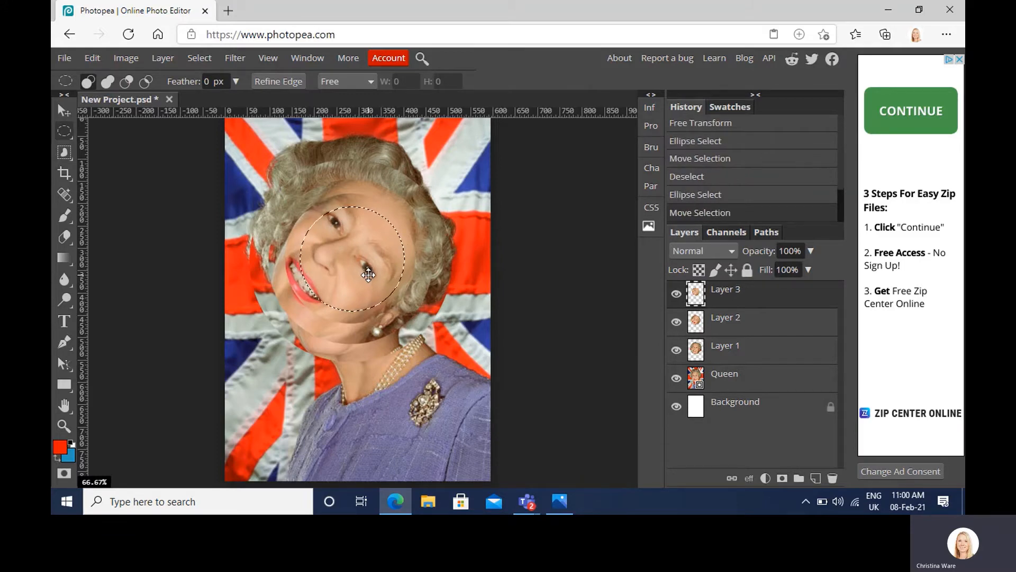
key(ctrl+c)
key(ctrl+v)
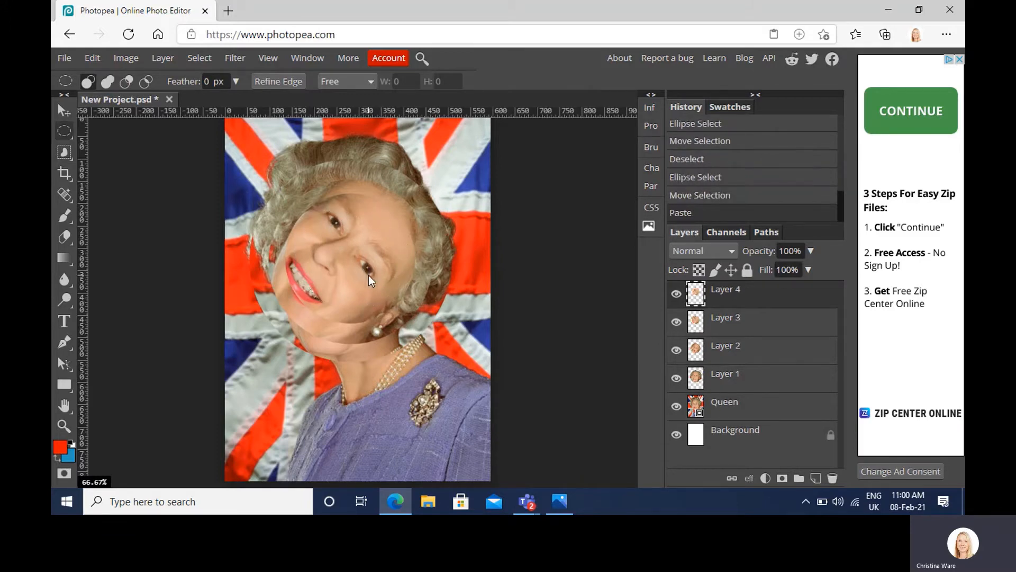
Step: Rotate the fourth face circle about 31.7° clockwise with Free Transform
key(ctrl+t)
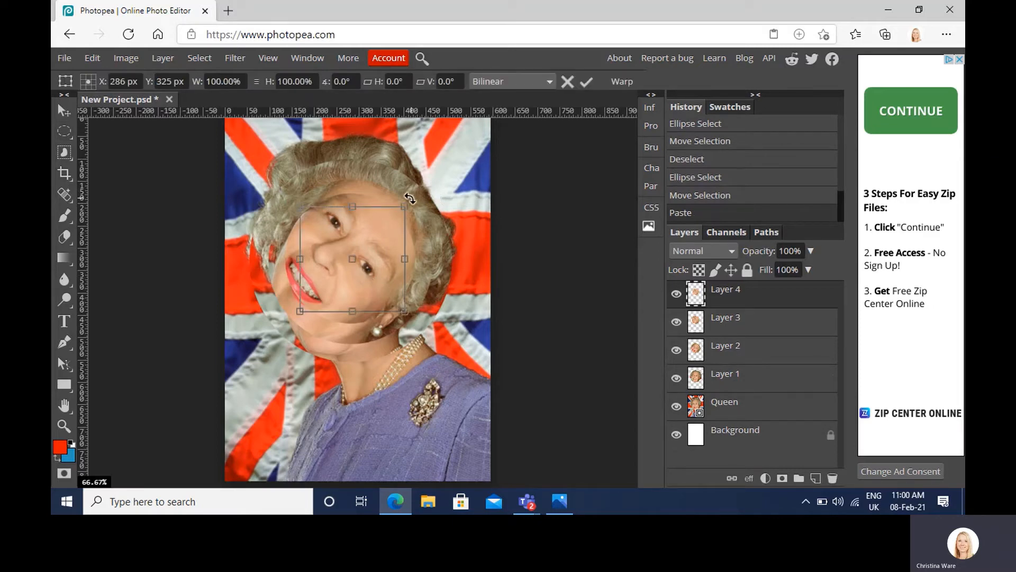
drag(412, 199, 438, 236)
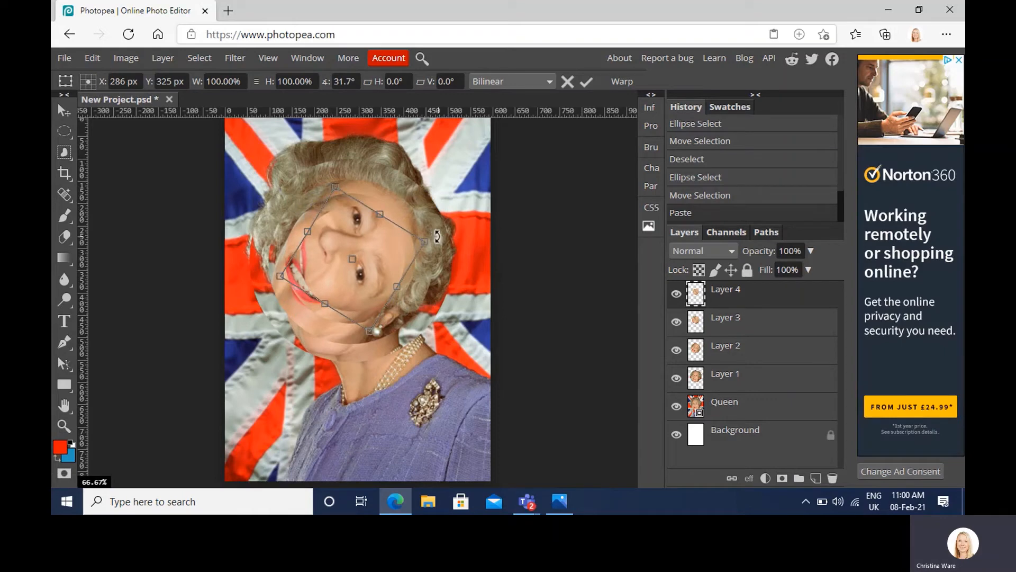
key(Return)
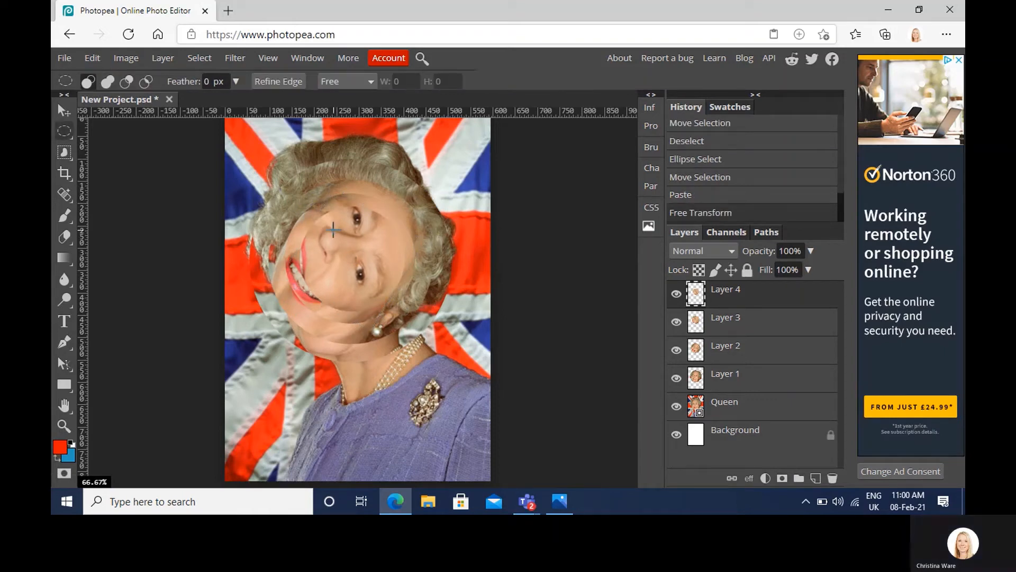
Step: Select a smaller circle centred inside the fourth face circle and copy it onto a new layer
drag(332, 229, 361, 268)
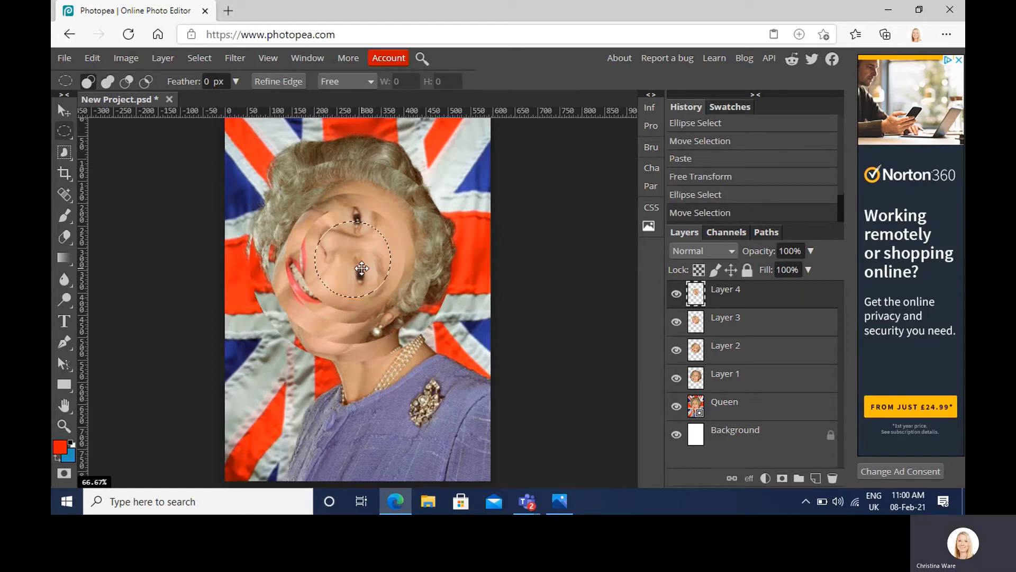
key(ctrl+c)
key(ctrl+v)
Step: Rotate the fifth face circle about 46.2° clockwise with Free Transform
key(ctrl+t)
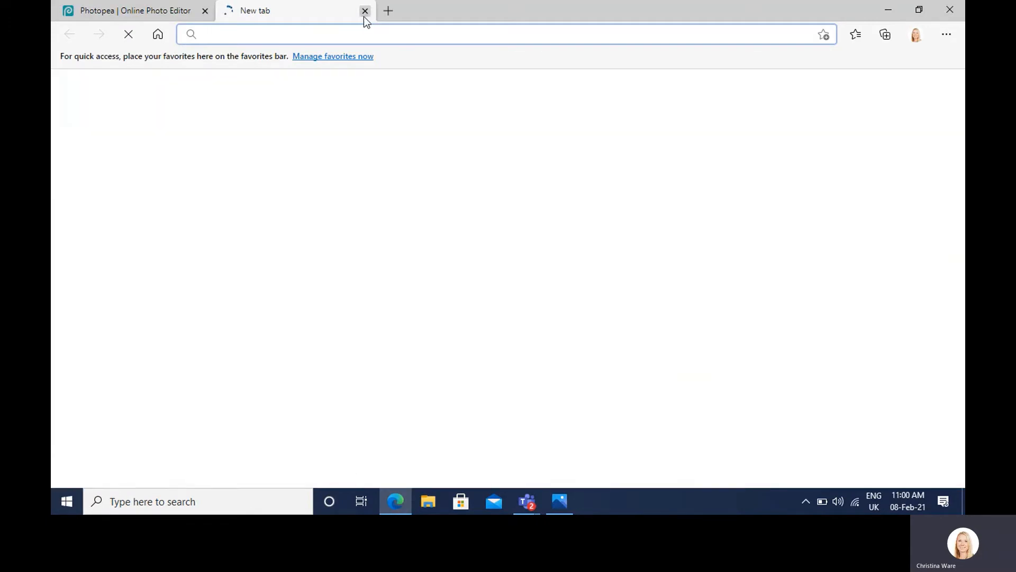
click(365, 11)
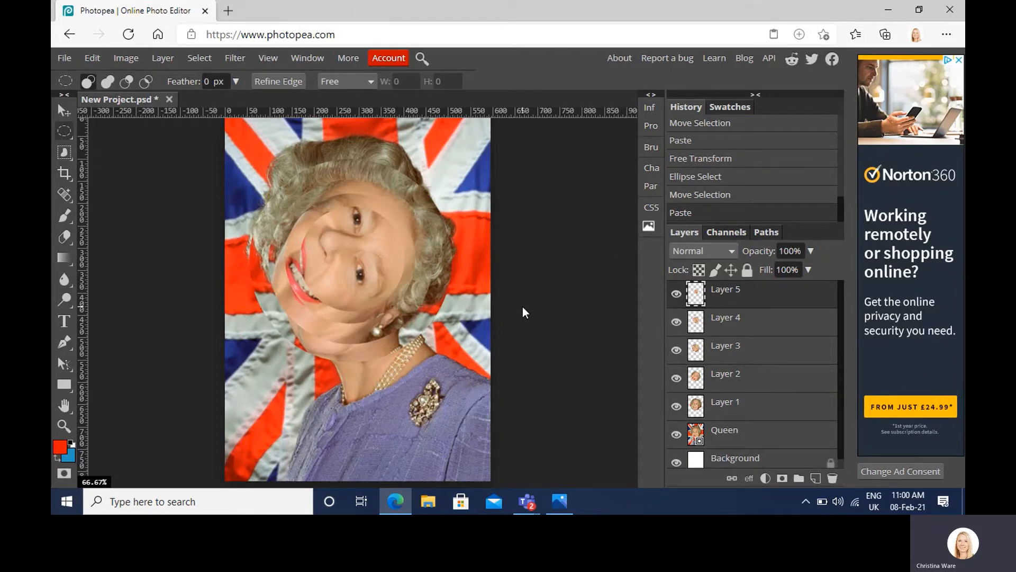
key(ctrl+alt+t)
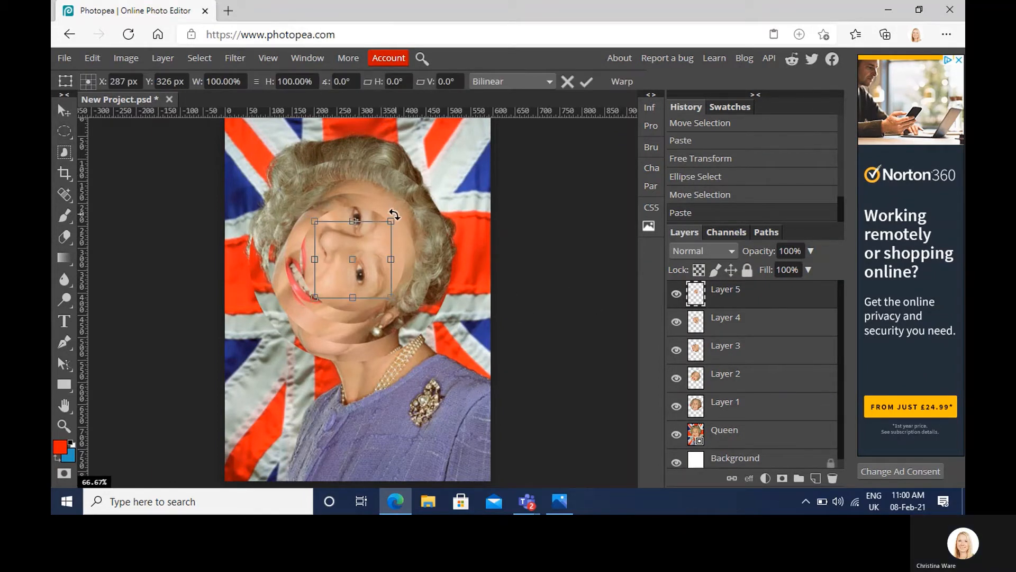
drag(395, 216, 423, 258)
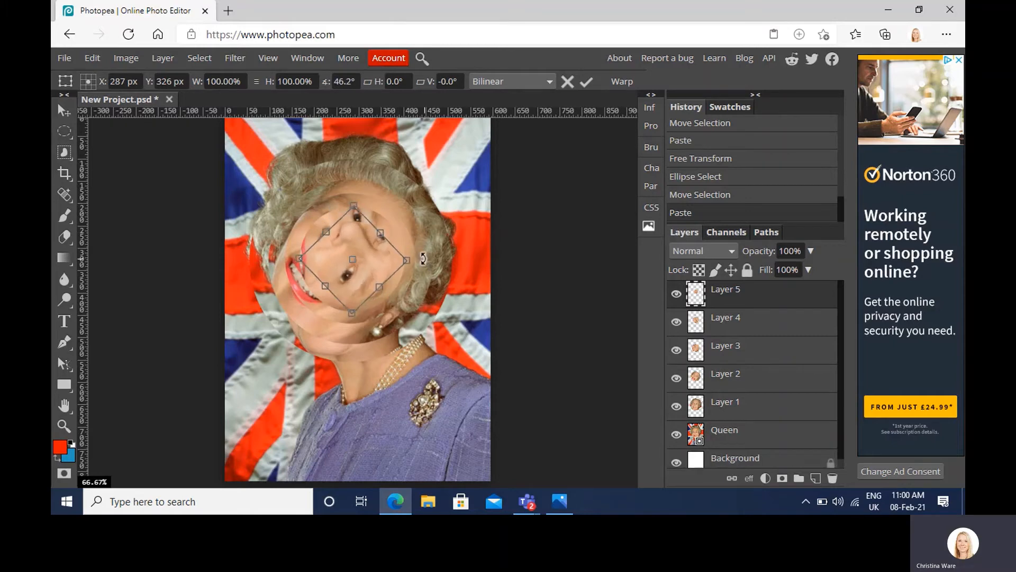
key(Return)
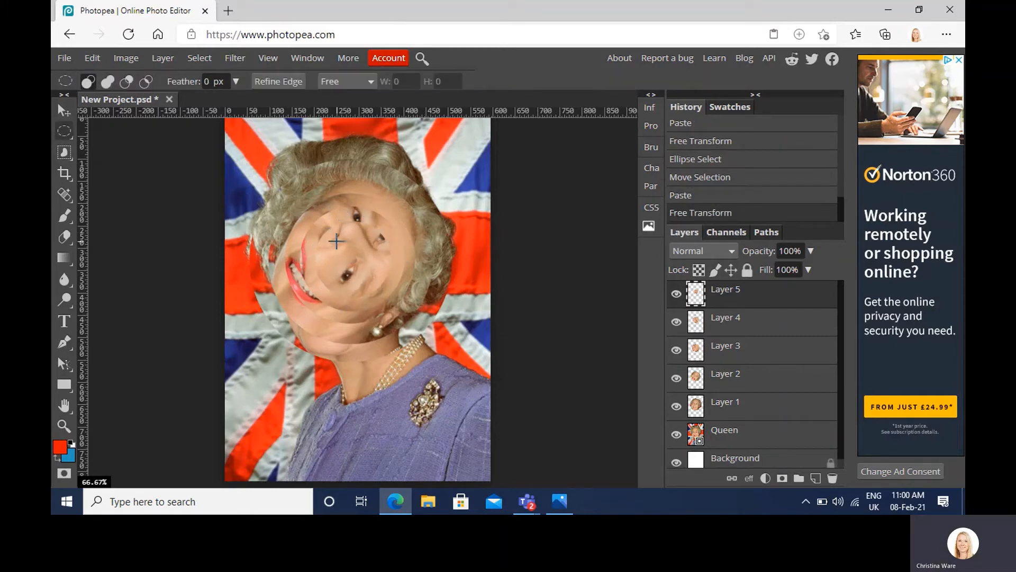
Step: Select a small circle around the nose area, centred inside the fifth face circle, and copy it onto a new layer
key(shift)
drag(337, 240, 395, 291)
drag(362, 260, 352, 251)
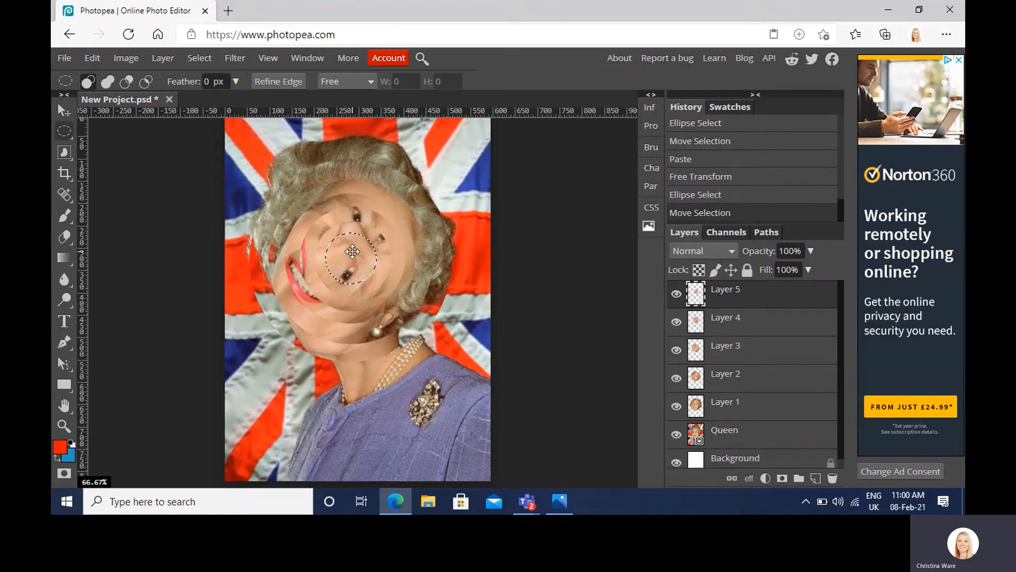
key(ctrl+v)
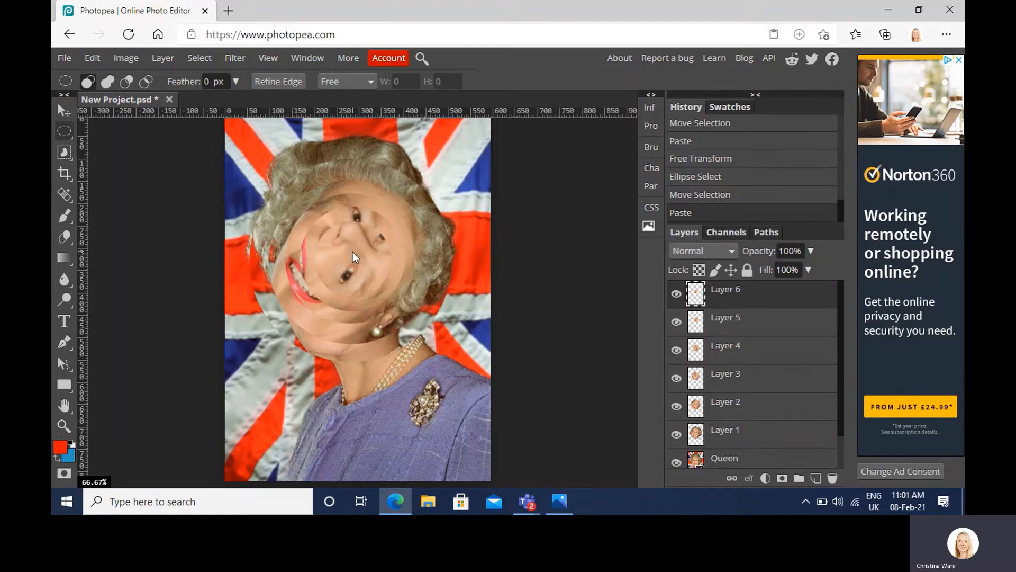
Step: Rotate the sixth, innermost face circle about 55° clockwise with Free Transform
key(ctrl+t)
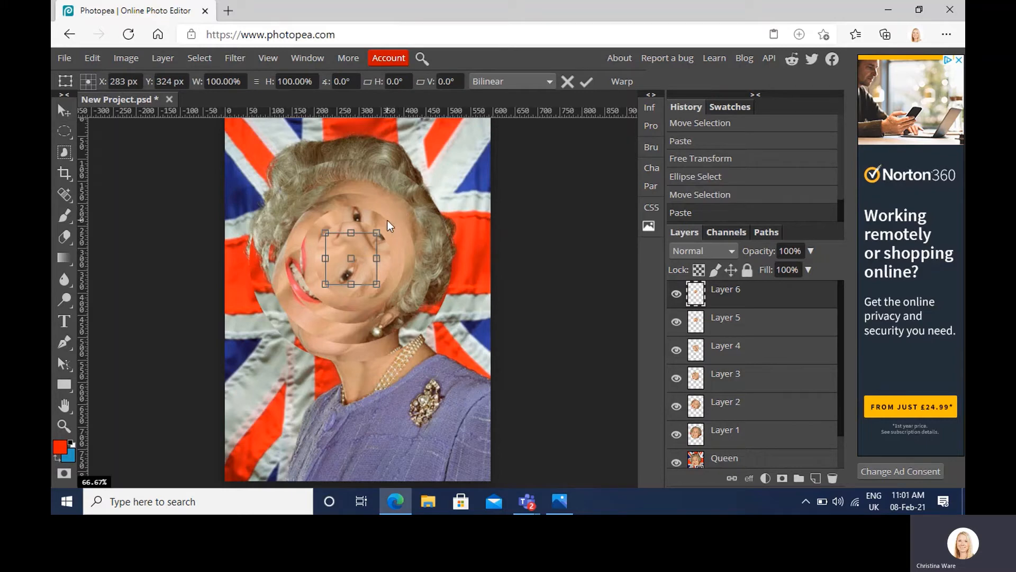
drag(388, 220, 408, 269)
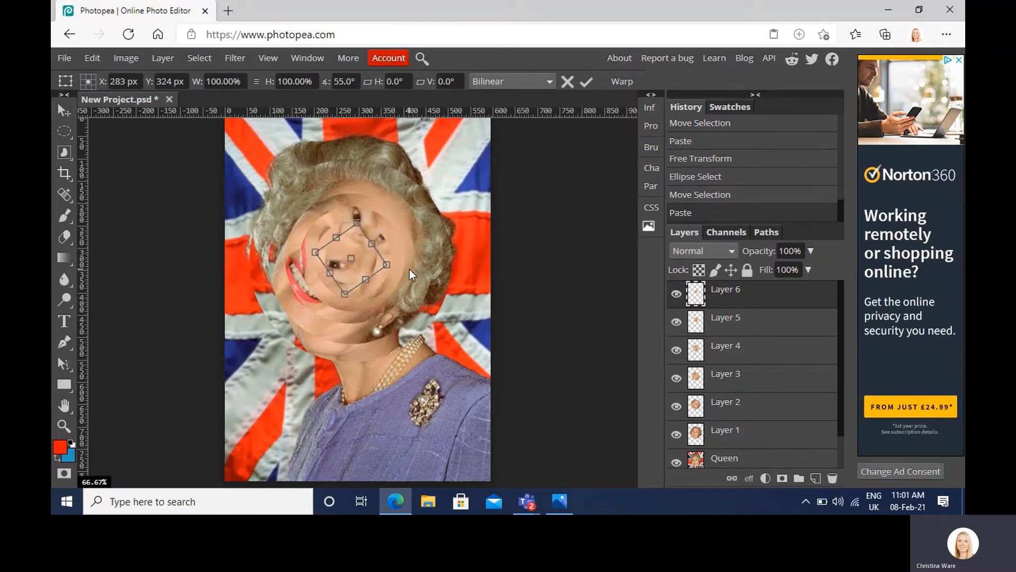
key(Return)
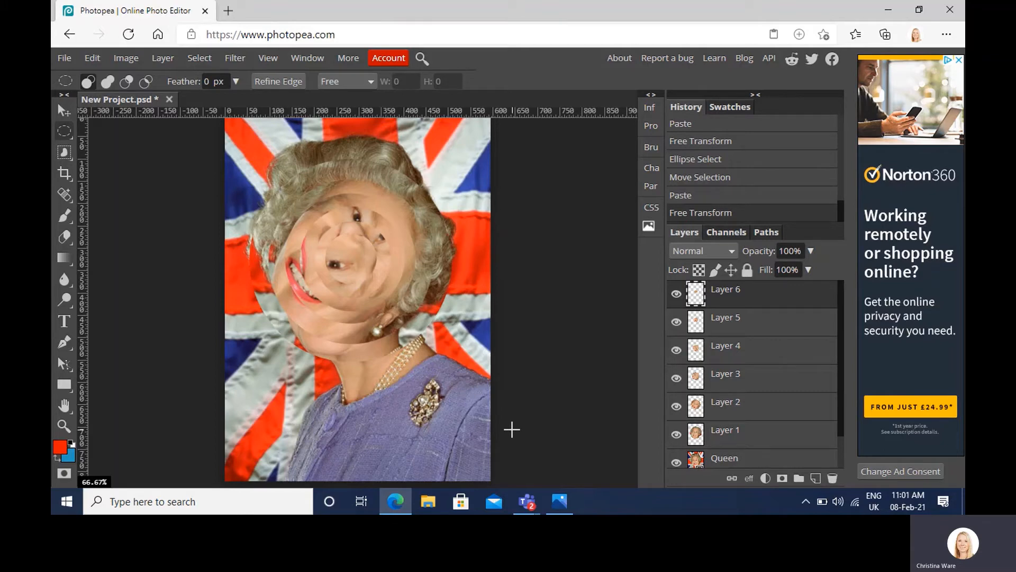
Step: Export the distorted portrait as a JPG at 595 × 822 px and 70% quality, and open the saved file to check it
click(64, 60)
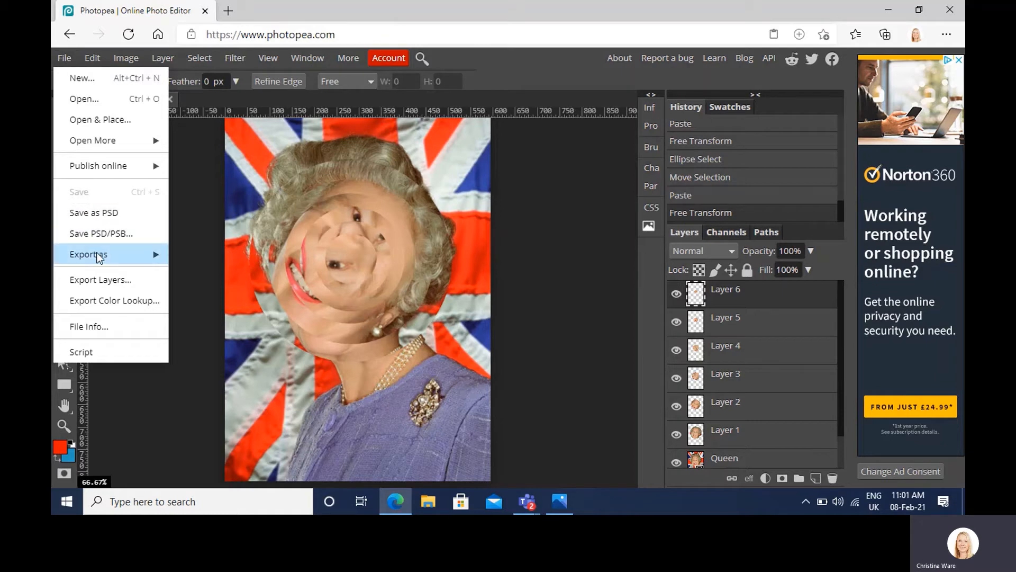
mouse_move(98, 256)
click(192, 275)
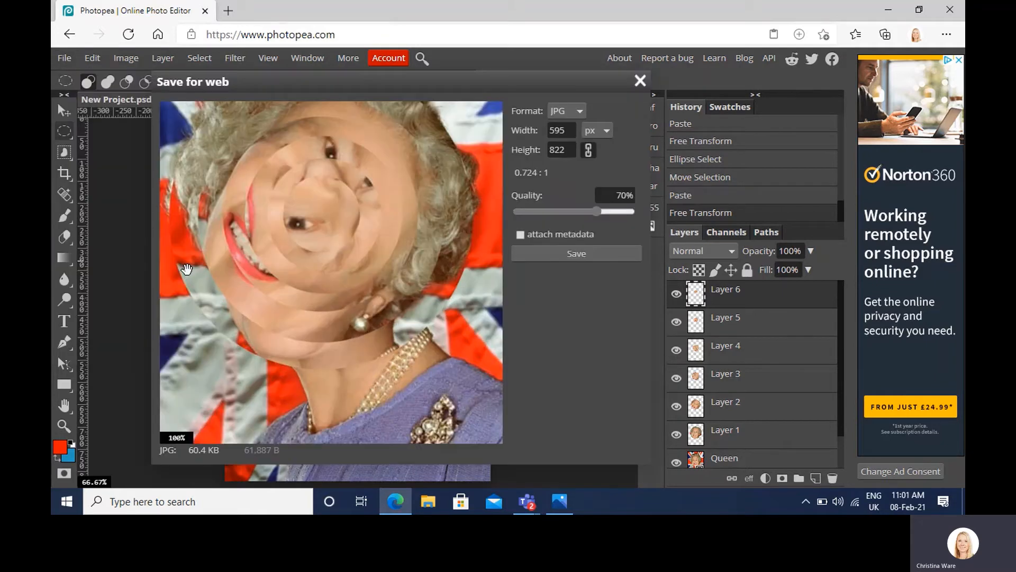
click(561, 254)
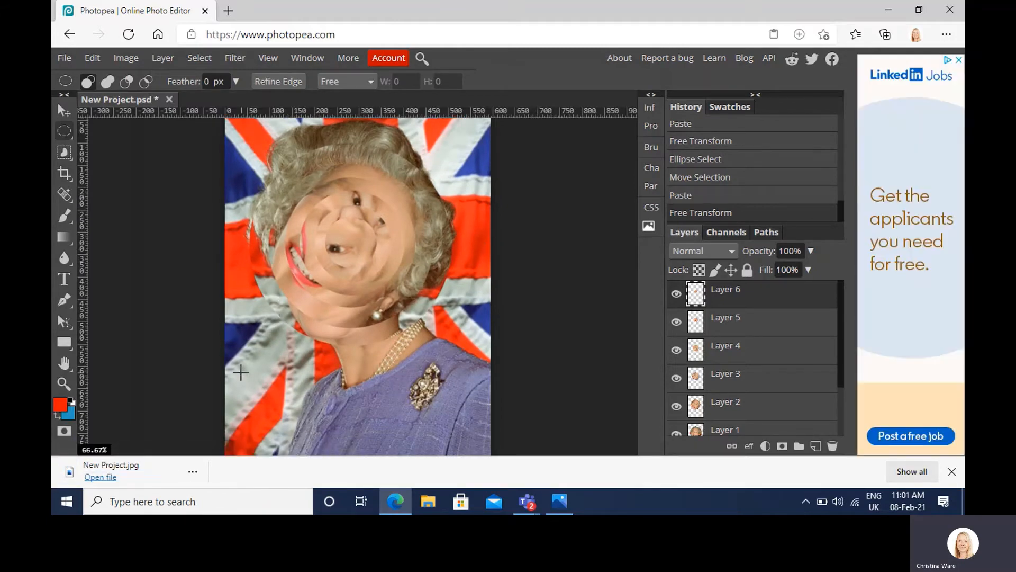
click(101, 477)
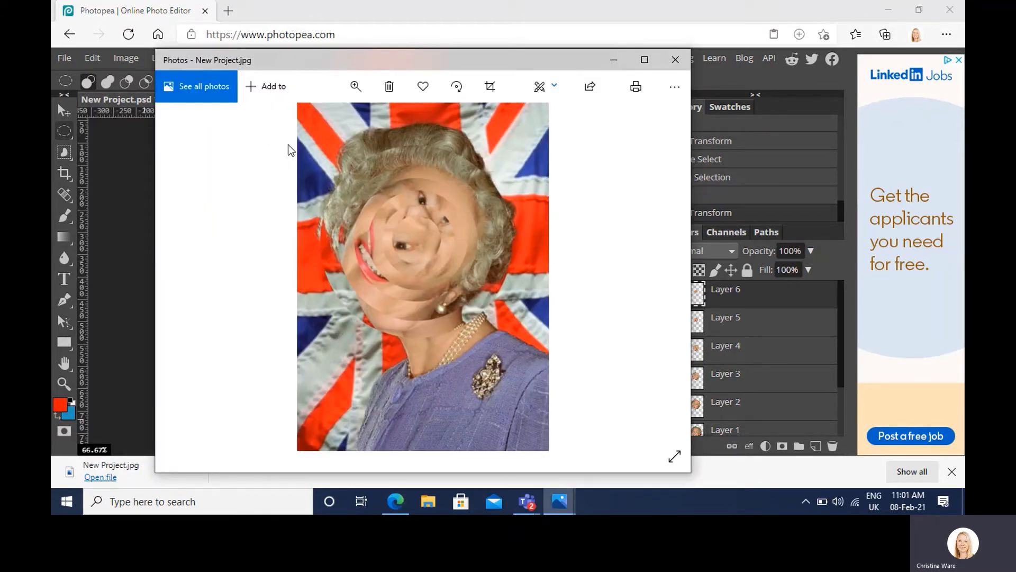
click(675, 60)
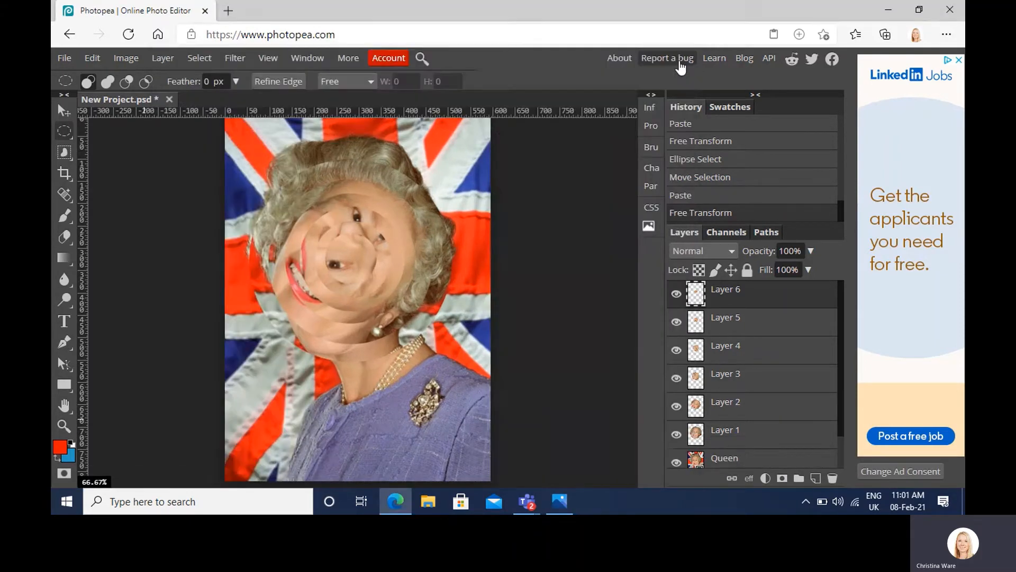
Step: Invert the colours of Layer 1, the largest face circle
scroll(793, 419, down, 1)
click(793, 419)
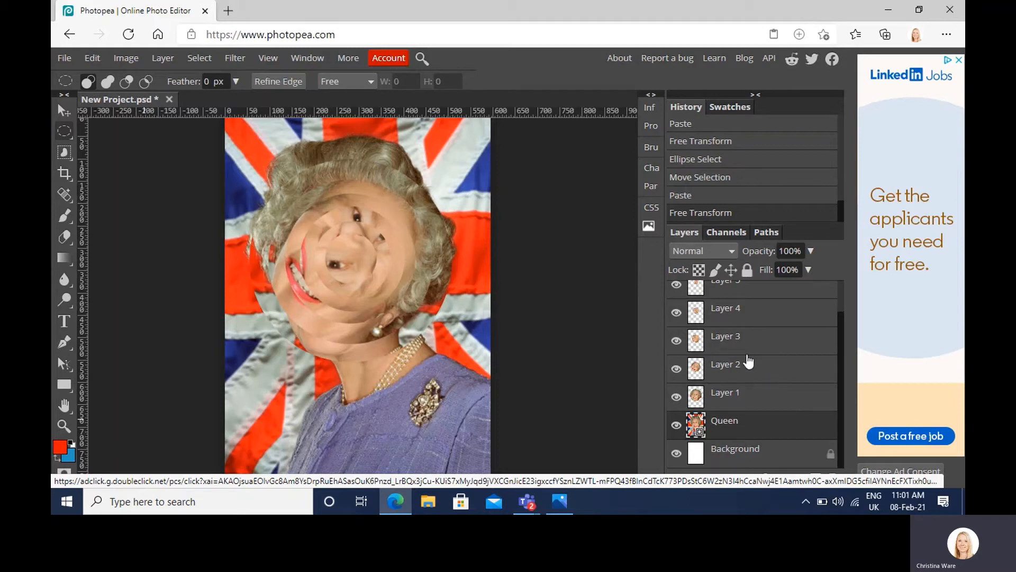
click(761, 398)
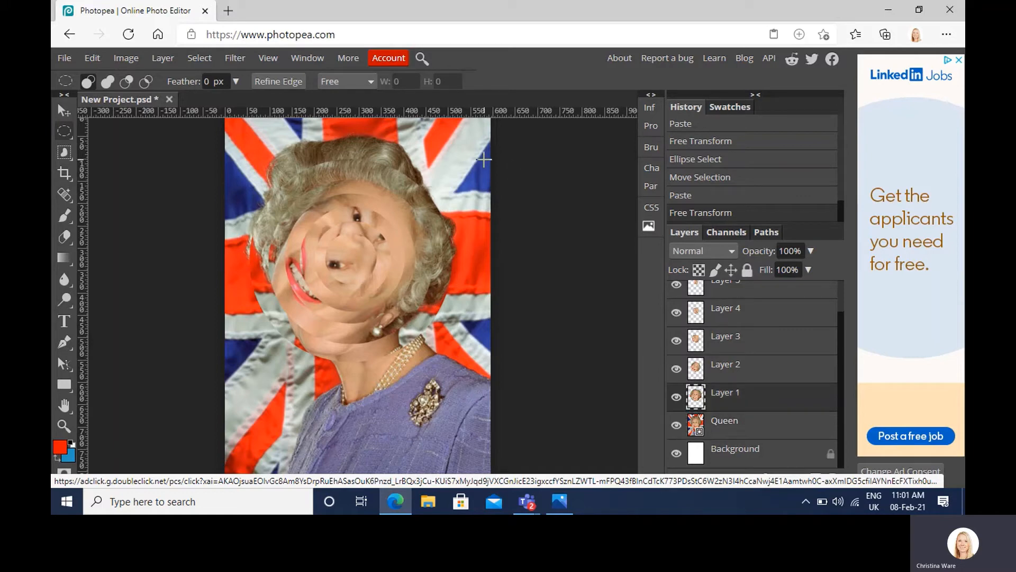
click(128, 60)
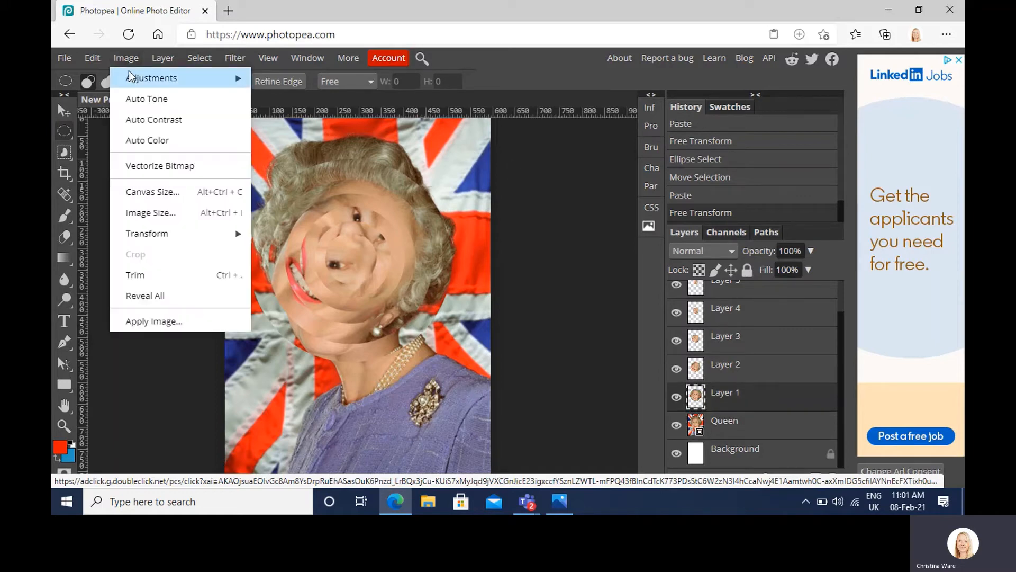
mouse_move(132, 75)
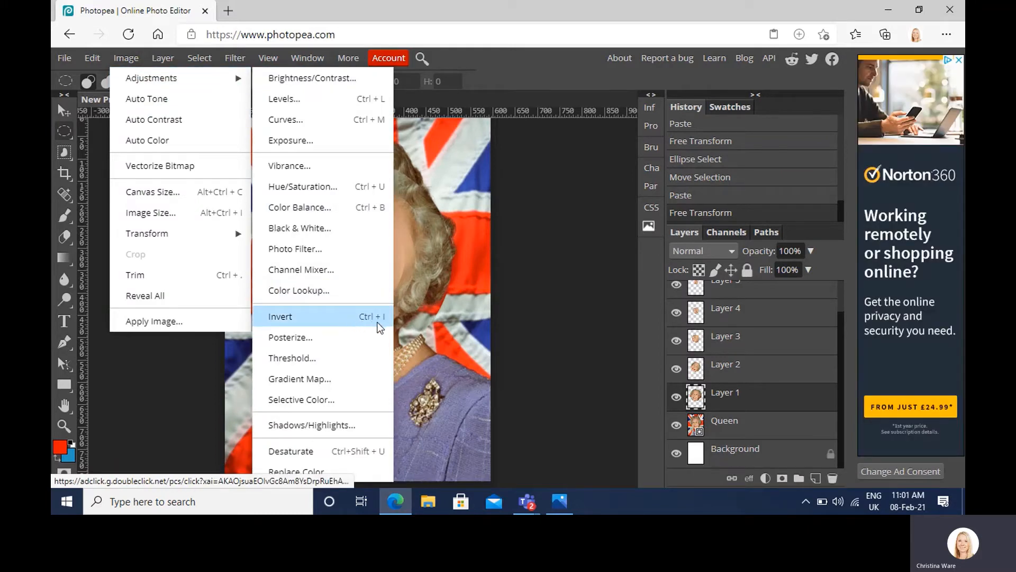
click(344, 325)
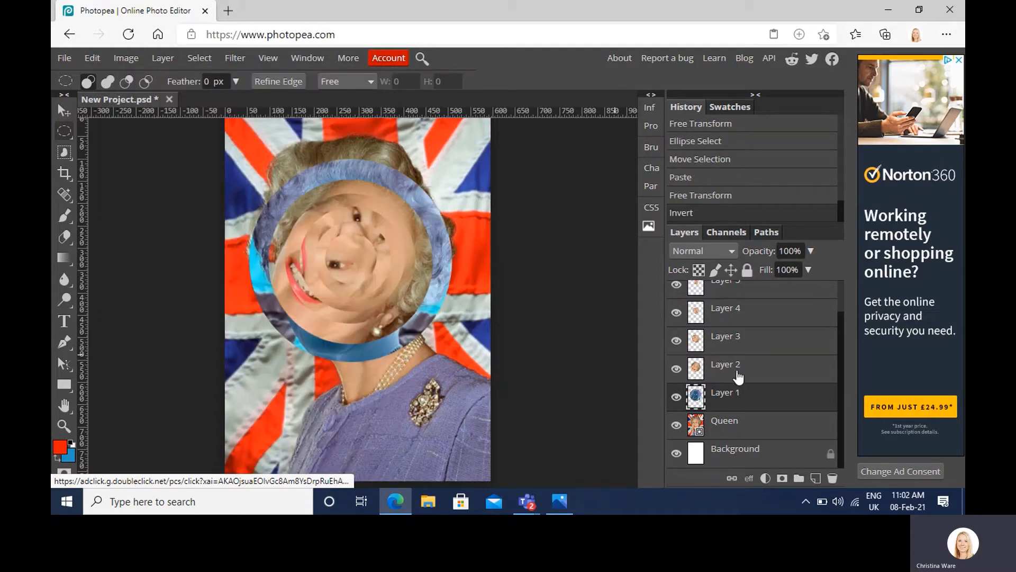
Step: Invert the colours of Layer 3 and Layer 5 so that alternate rings are inverted
click(741, 344)
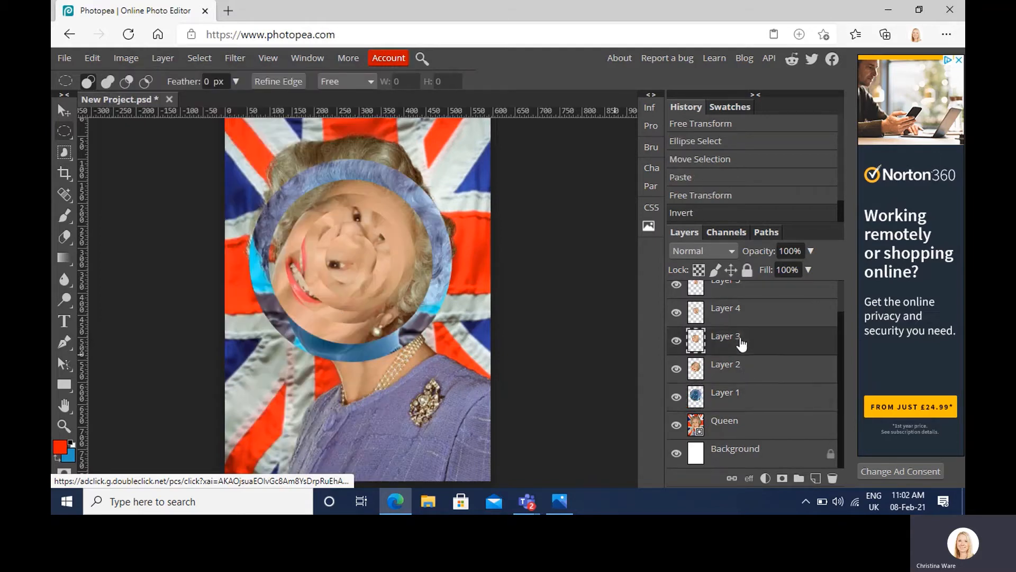
key(ctrl+i)
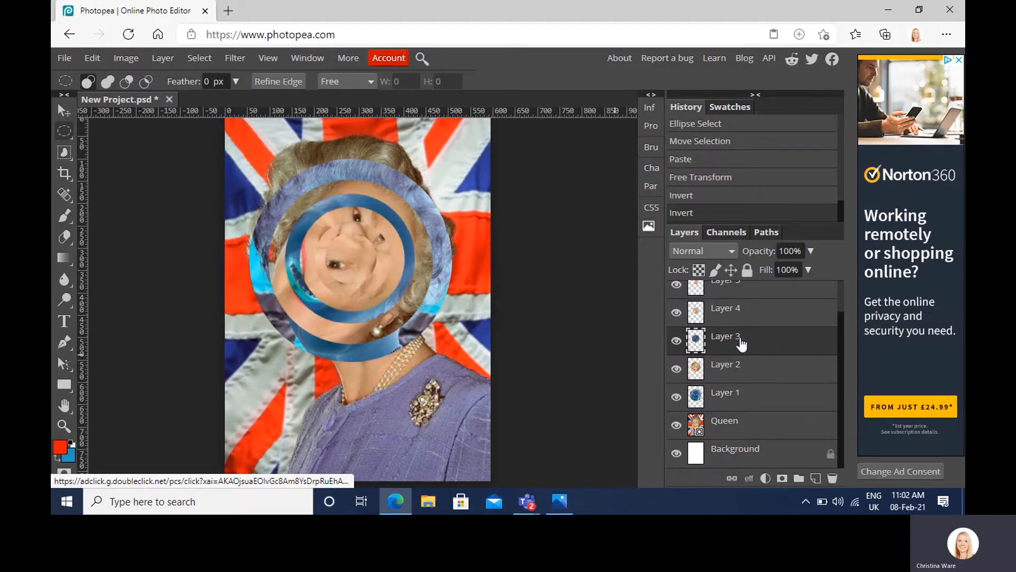
scroll(750, 313, up, 1)
click(750, 313)
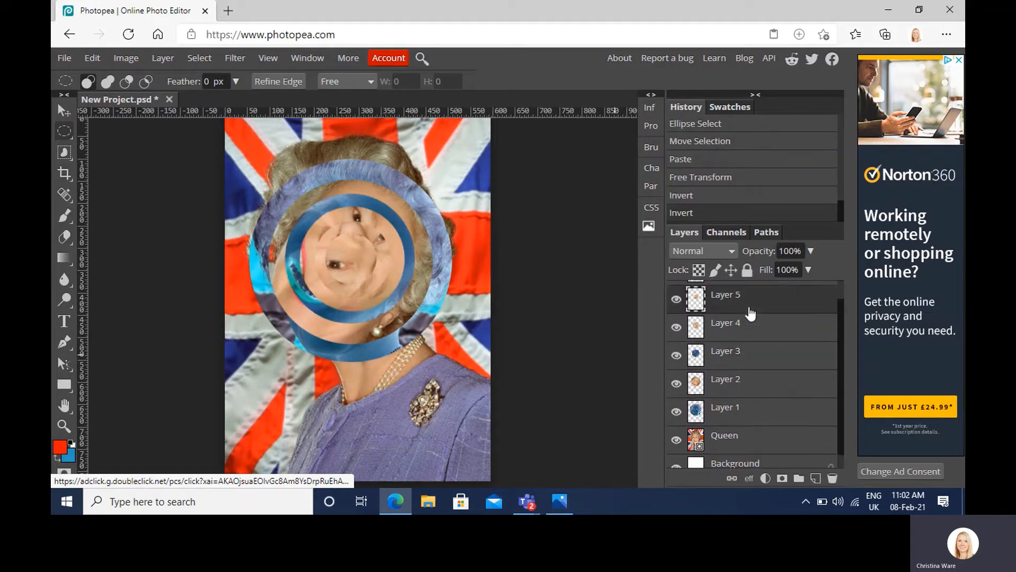
key(ctrl+i)
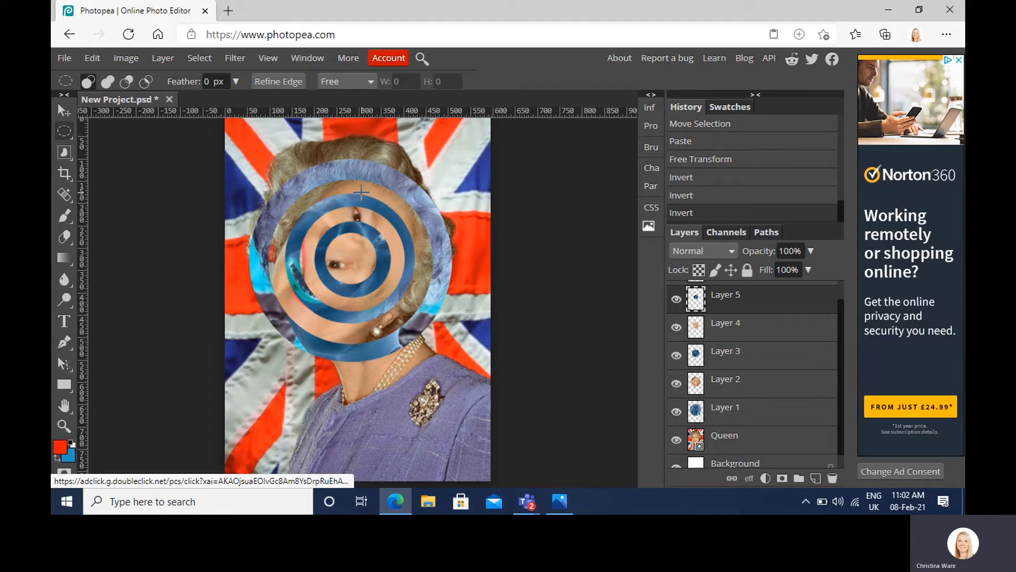
Step: Export the portrait with the inverted alternate rings as a JPG and dismiss the download notice
click(64, 58)
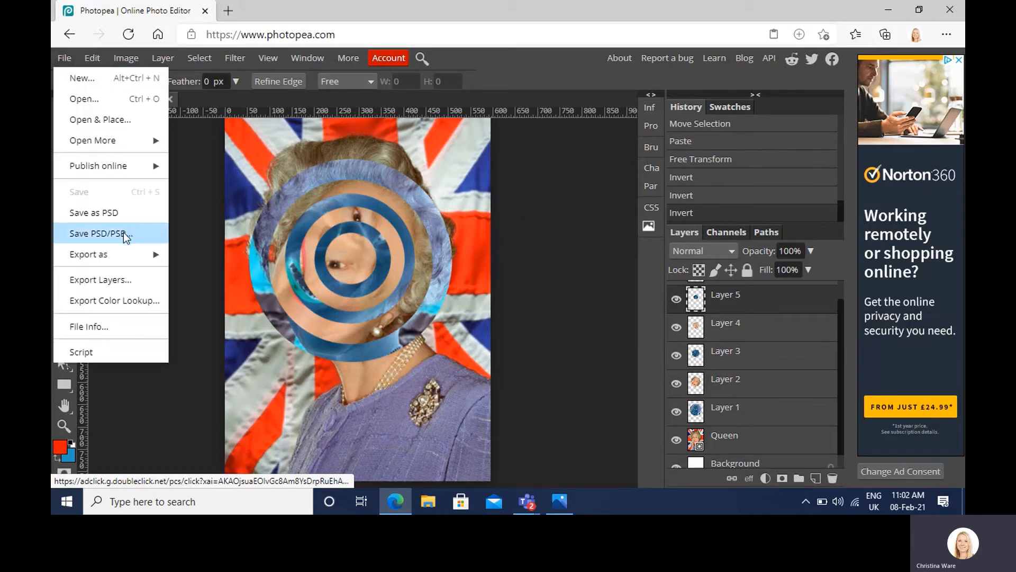
mouse_move(108, 249)
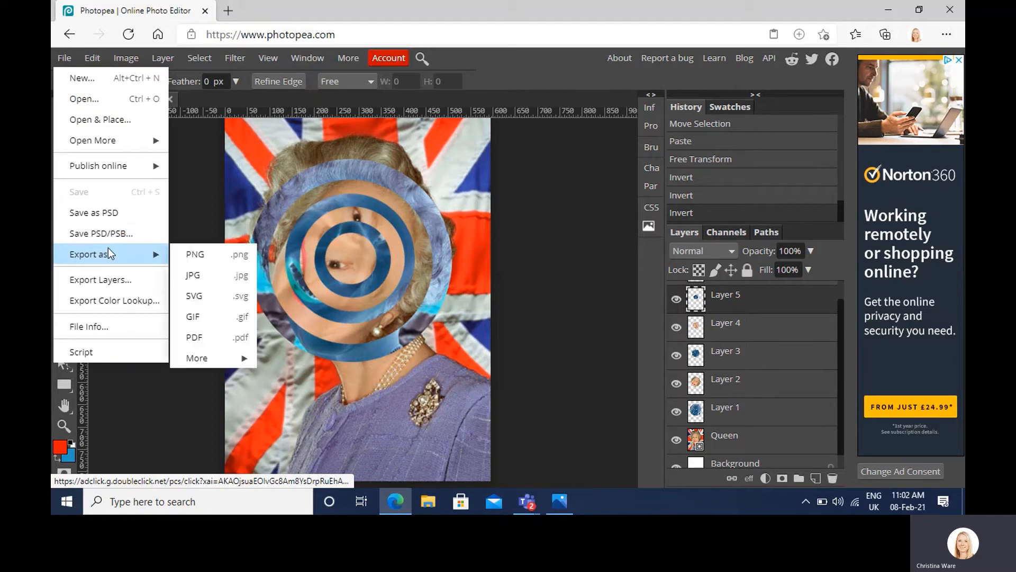
click(192, 276)
click(541, 252)
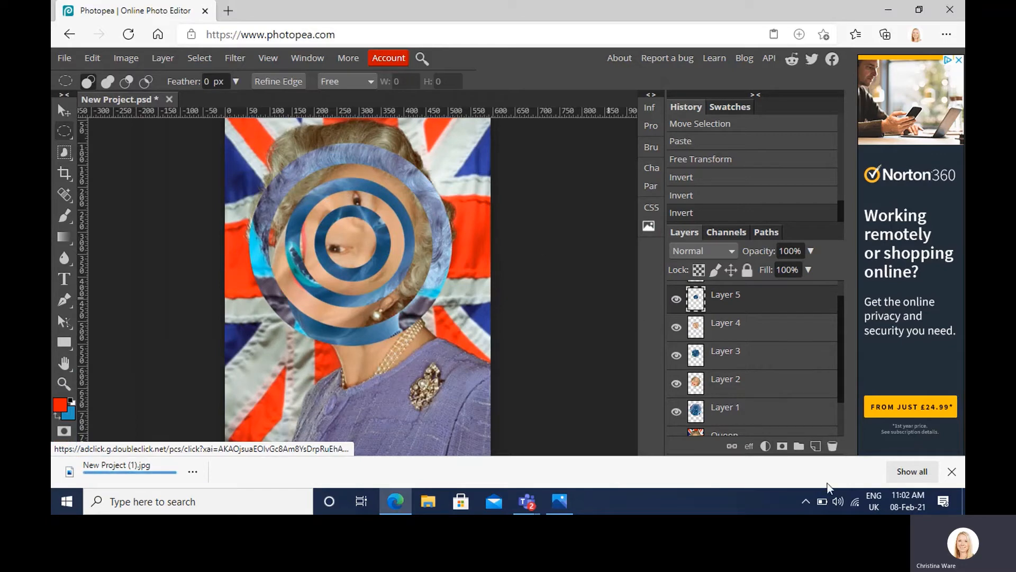
click(952, 472)
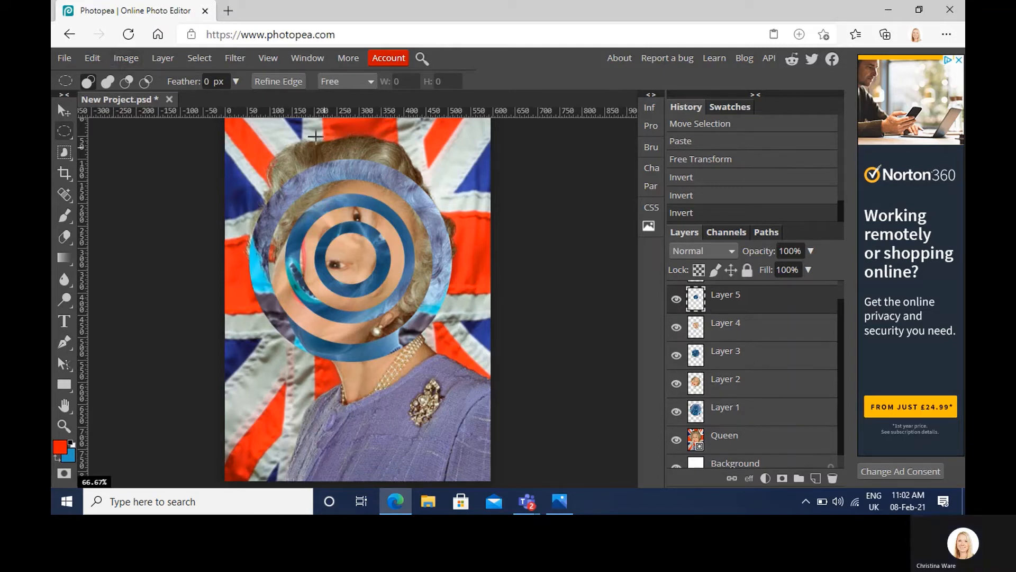
Step: Merge Layer 5 down into Layer 4, and flatten the whole image into a single background layer
click(168, 57)
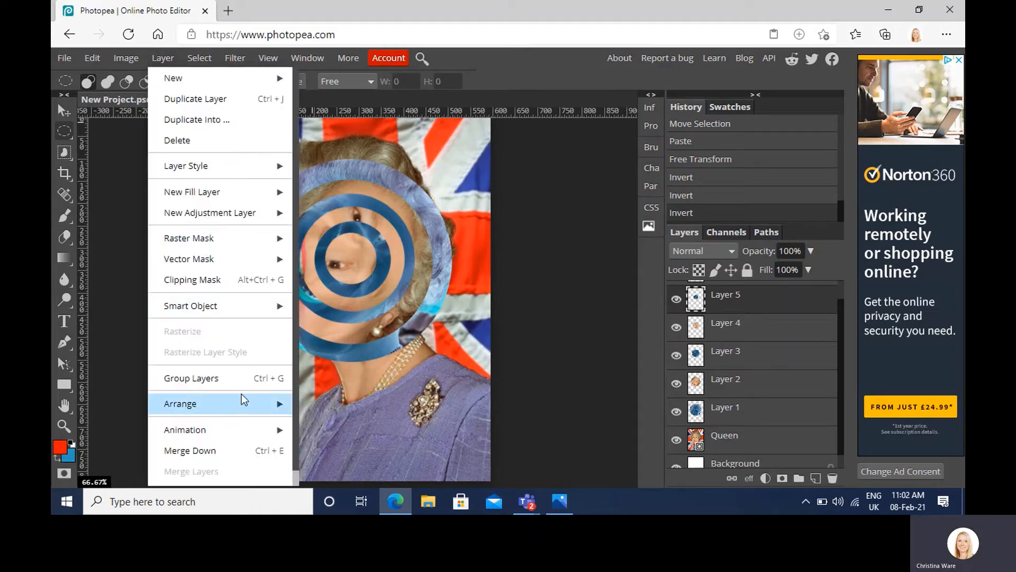
click(241, 445)
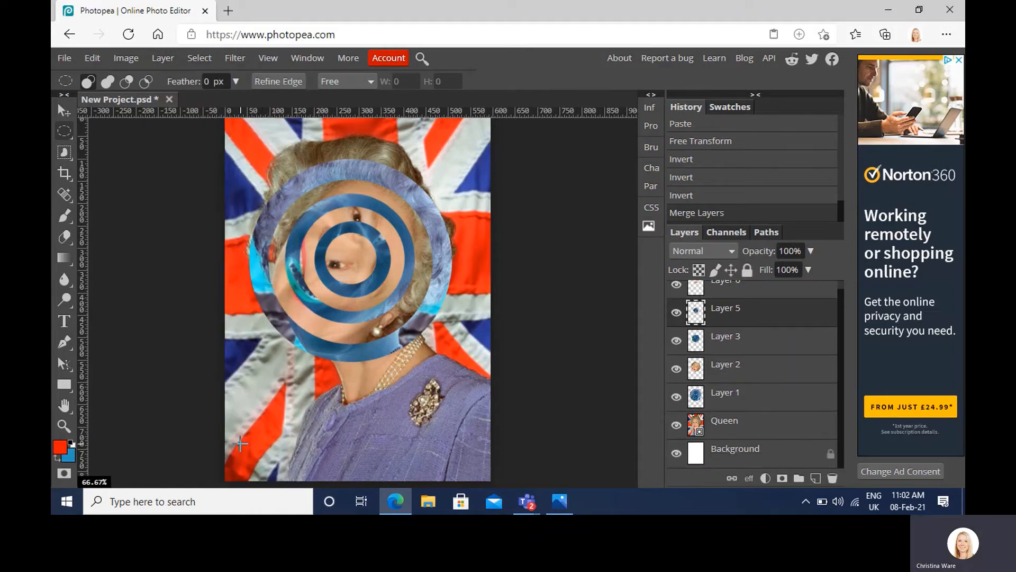
click(125, 60)
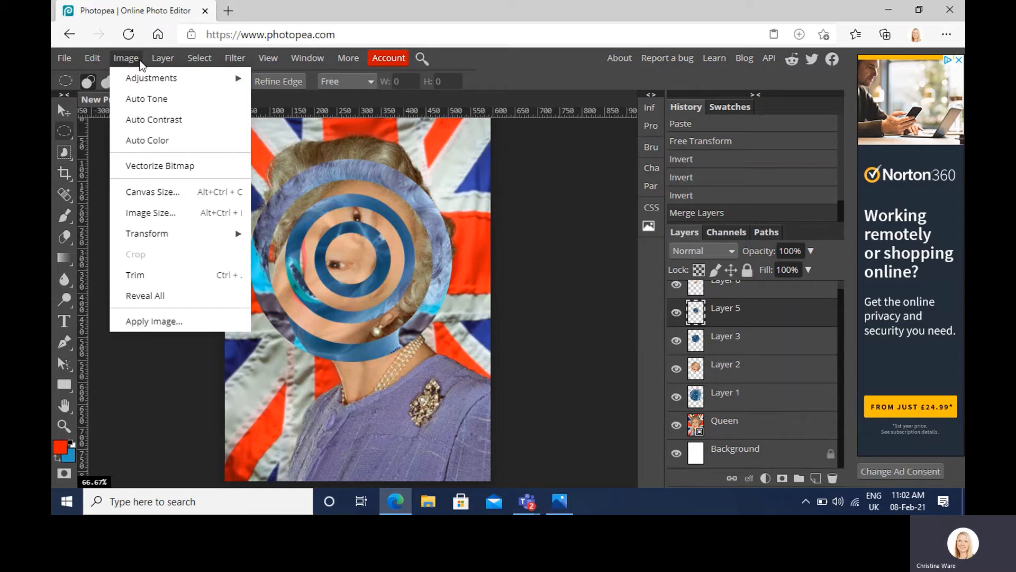
mouse_move(161, 59)
scroll(213, 310, down, 1)
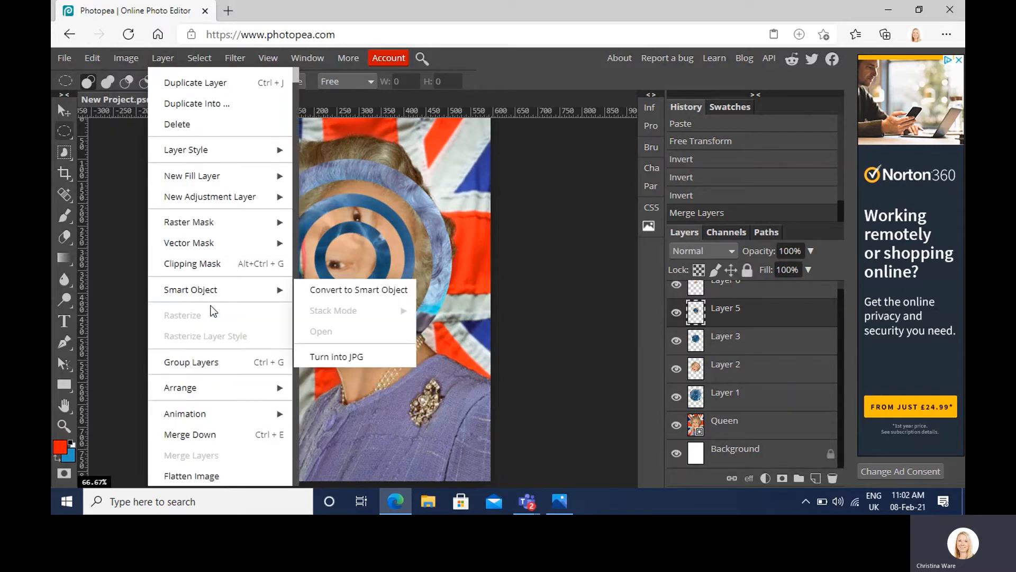
mouse_move(229, 419)
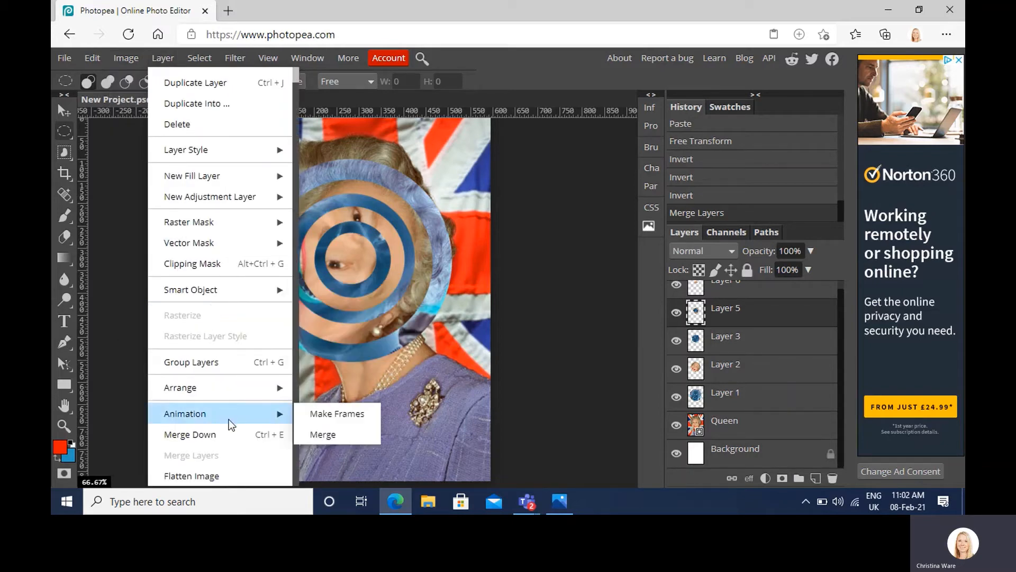
click(222, 481)
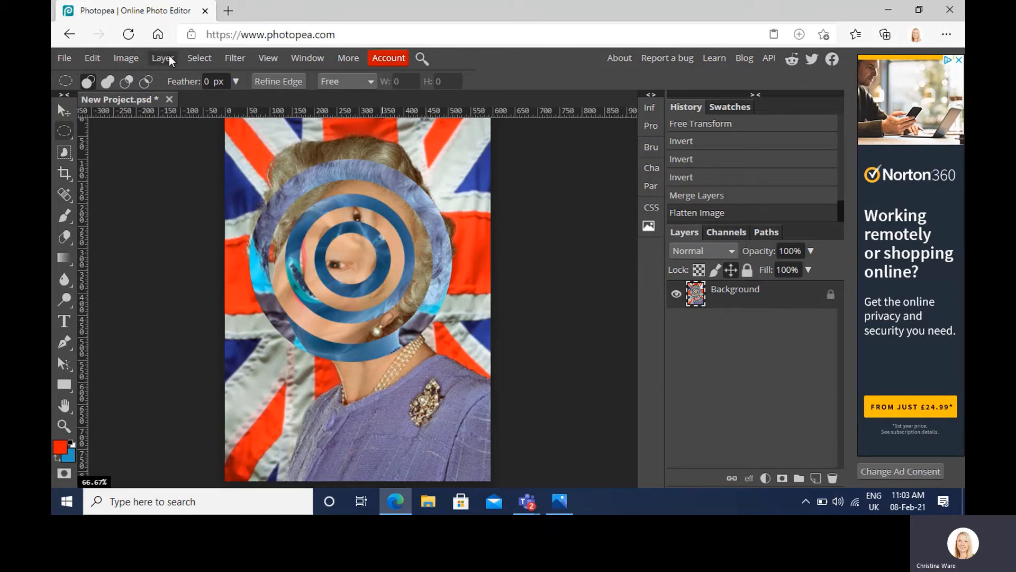
Step: Convert the flattened portrait to greyscale with the Black & White adjustment at its default settings
click(127, 58)
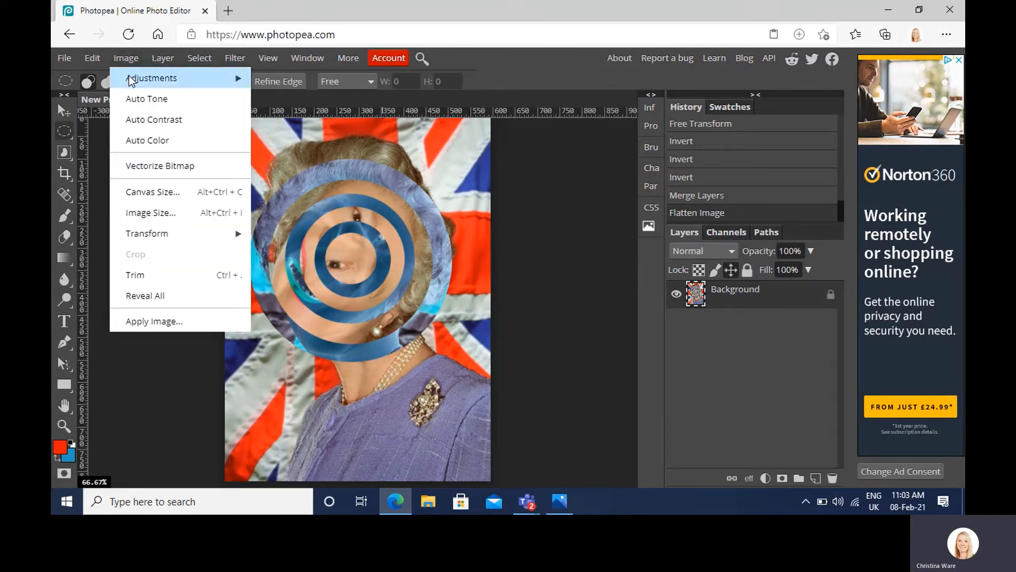
mouse_move(130, 77)
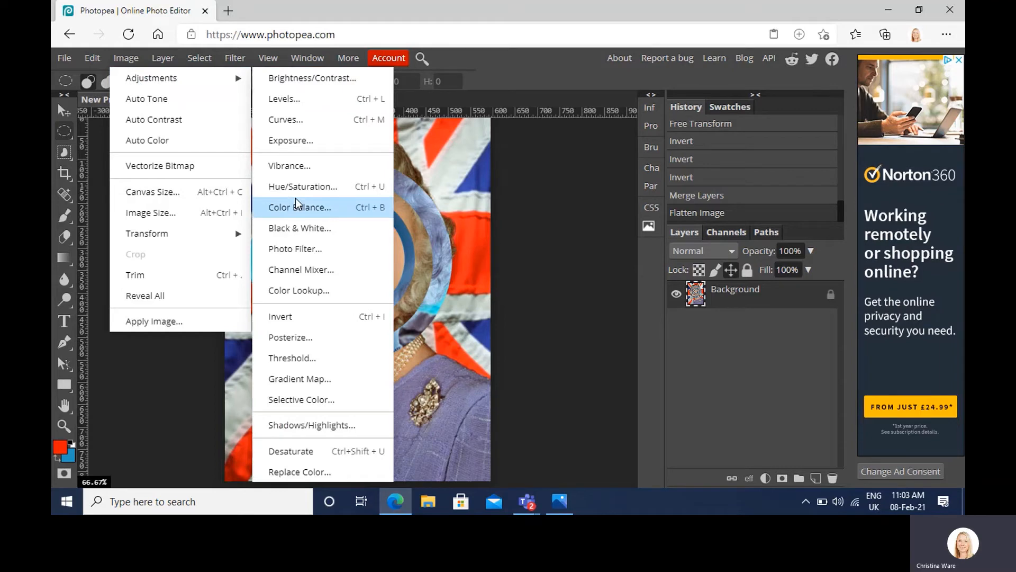
click(299, 228)
click(395, 190)
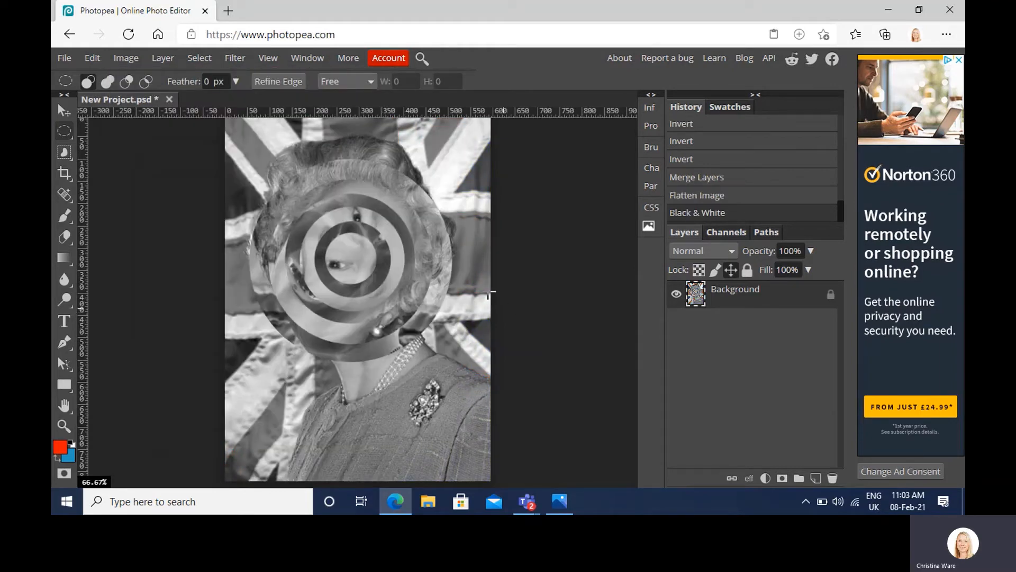
Step: Raise the portrait's contrast to 27 with the Brightness/Contrast adjustment, using the Use Legacy option
click(136, 62)
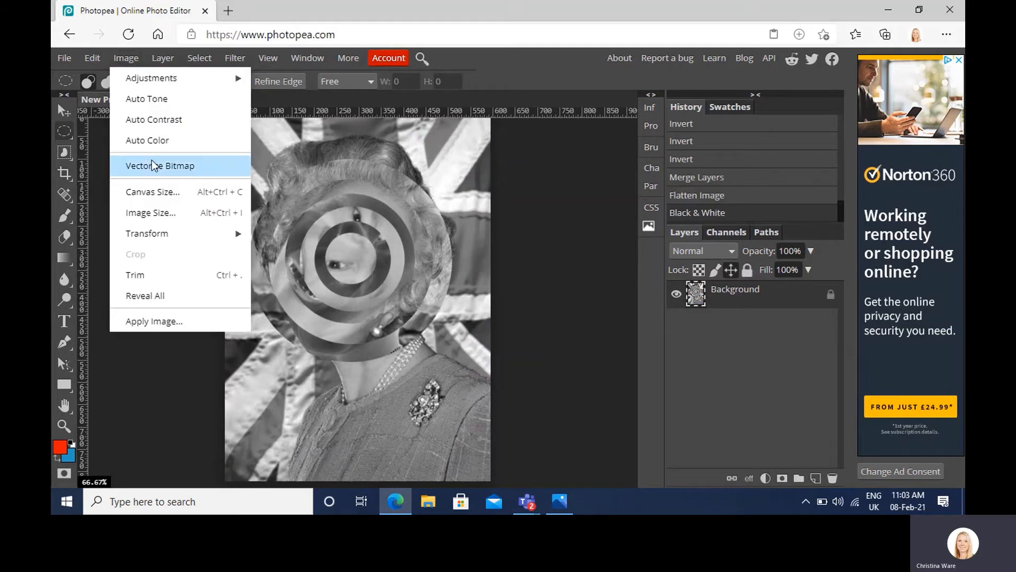
mouse_move(170, 78)
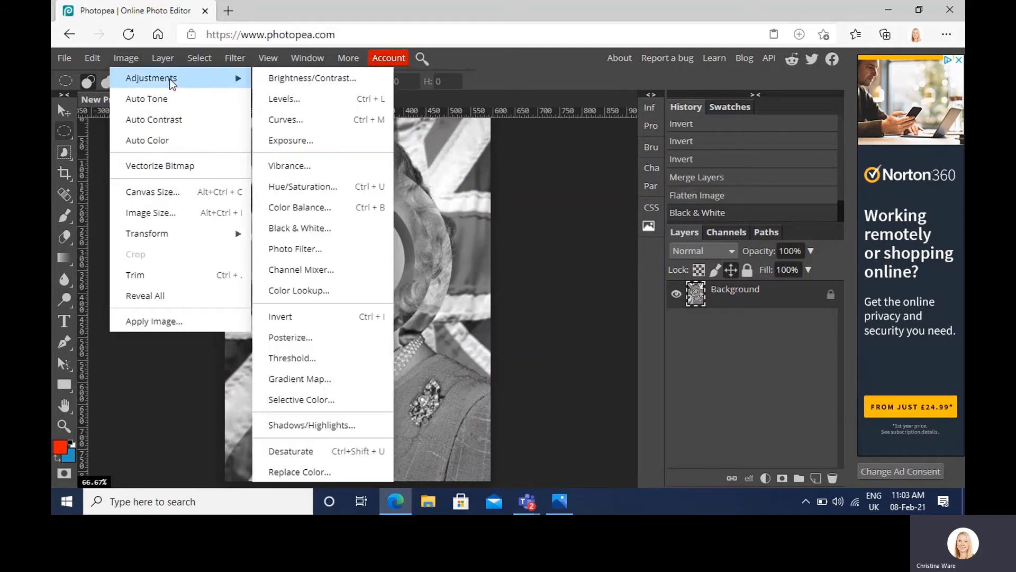
click(272, 82)
drag(239, 153, 562, 236)
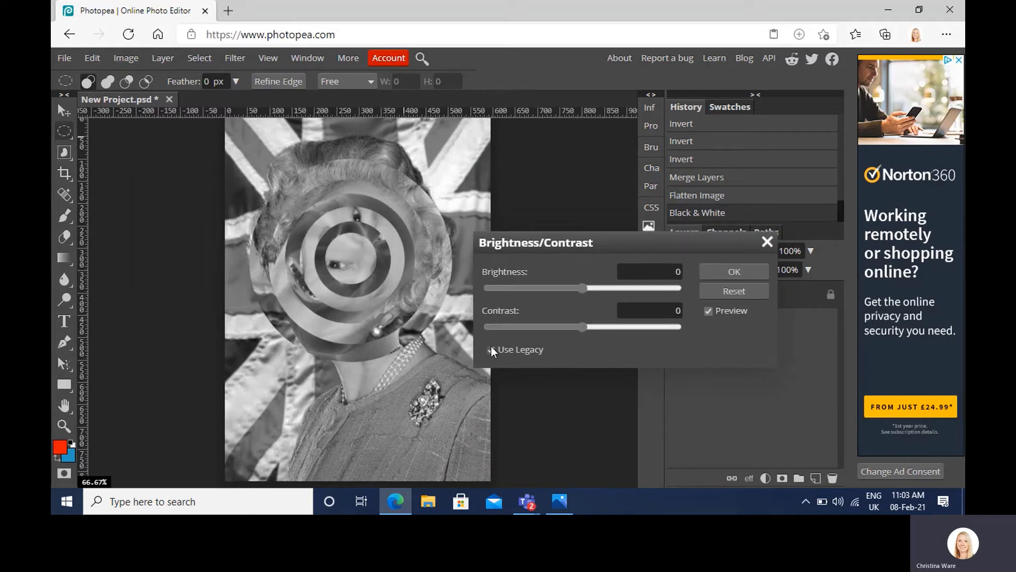
click(491, 350)
drag(582, 324, 609, 325)
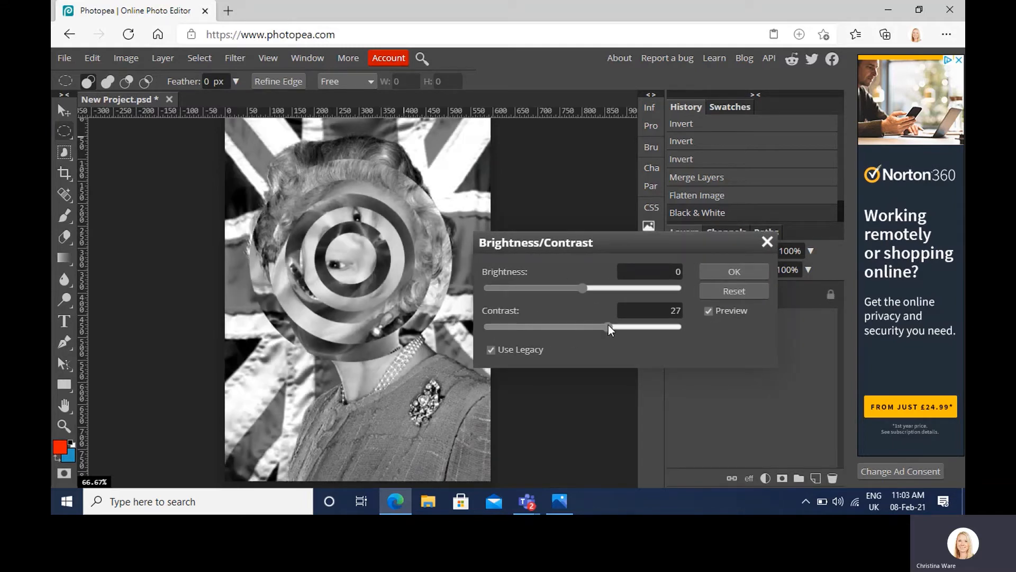
click(714, 276)
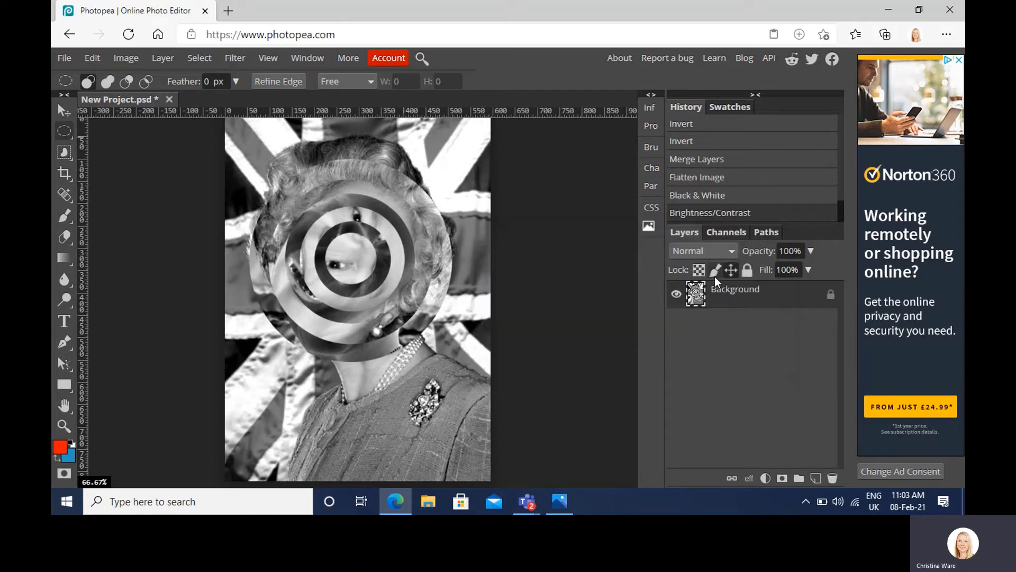
Step: Export the black-and-white portrait as a JPG at 595 × 822 px and 70% quality, and close the project without saving it
click(64, 58)
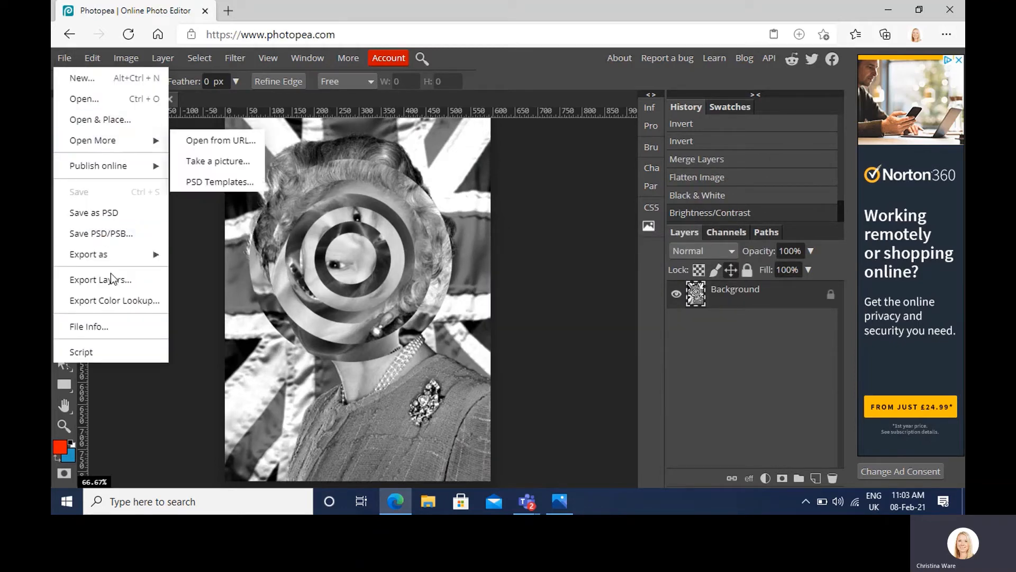
mouse_move(151, 257)
click(219, 276)
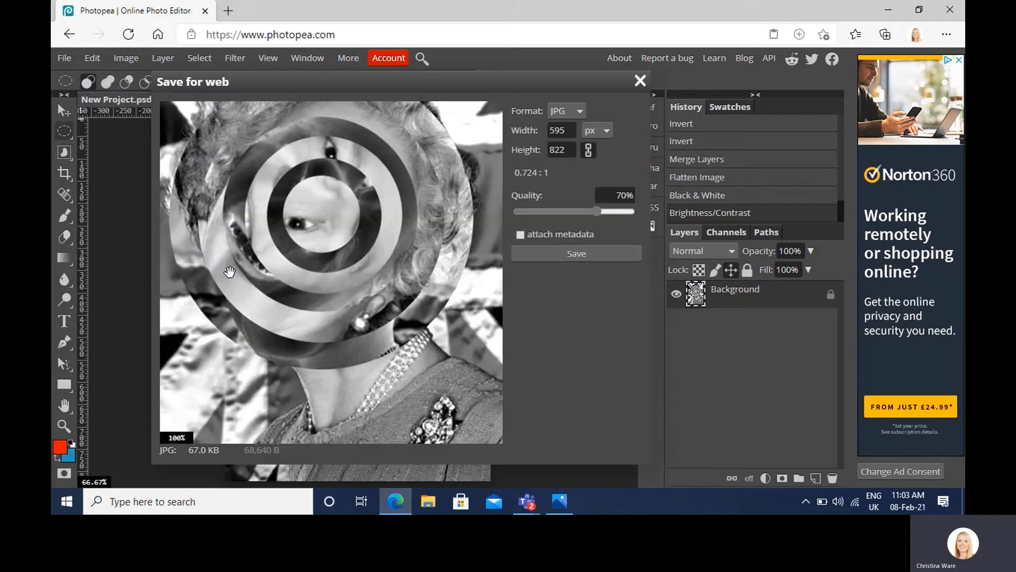
click(580, 256)
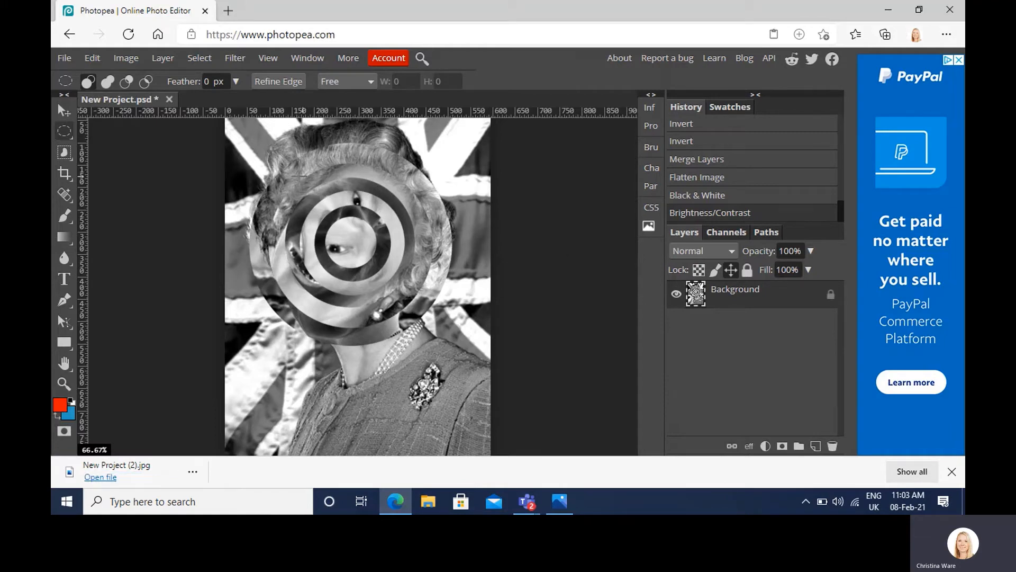
click(169, 100)
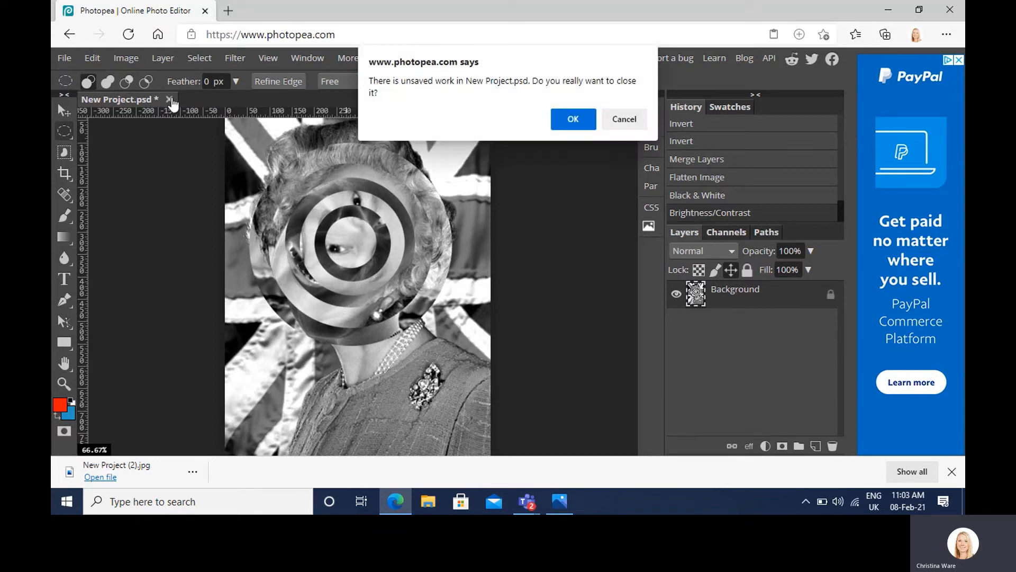
click(575, 121)
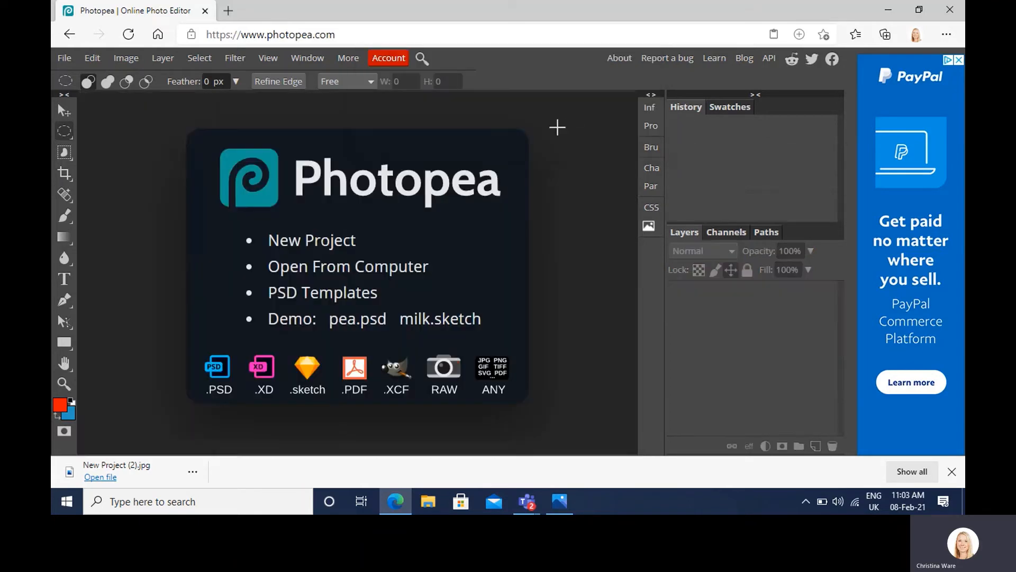
Step: Create a new project 210 mm wide and 290 mm high at 72 DPI with a white background
click(63, 59)
click(74, 78)
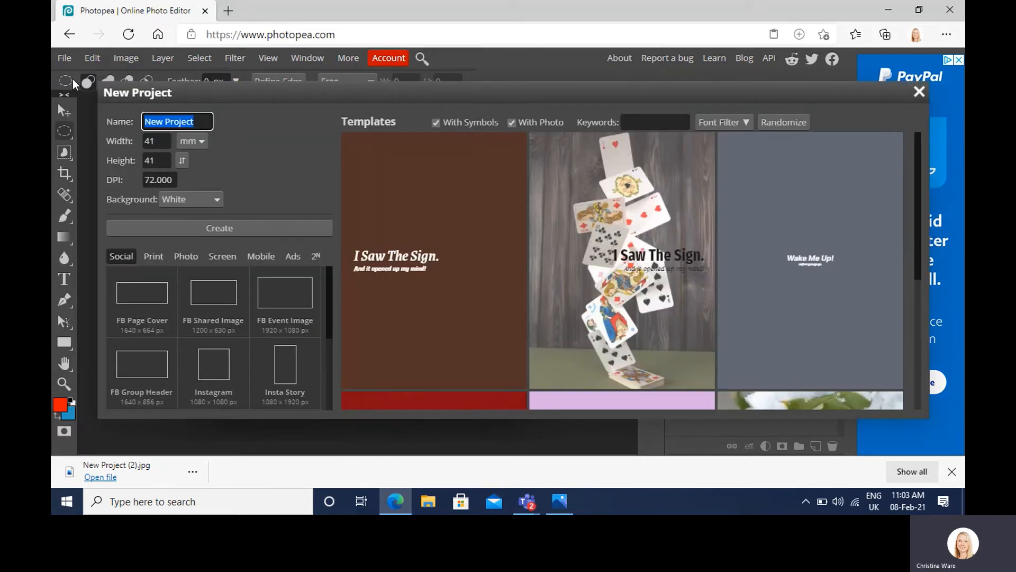
click(186, 142)
click(170, 141)
drag(170, 141, 127, 161)
text(210)
text(290)
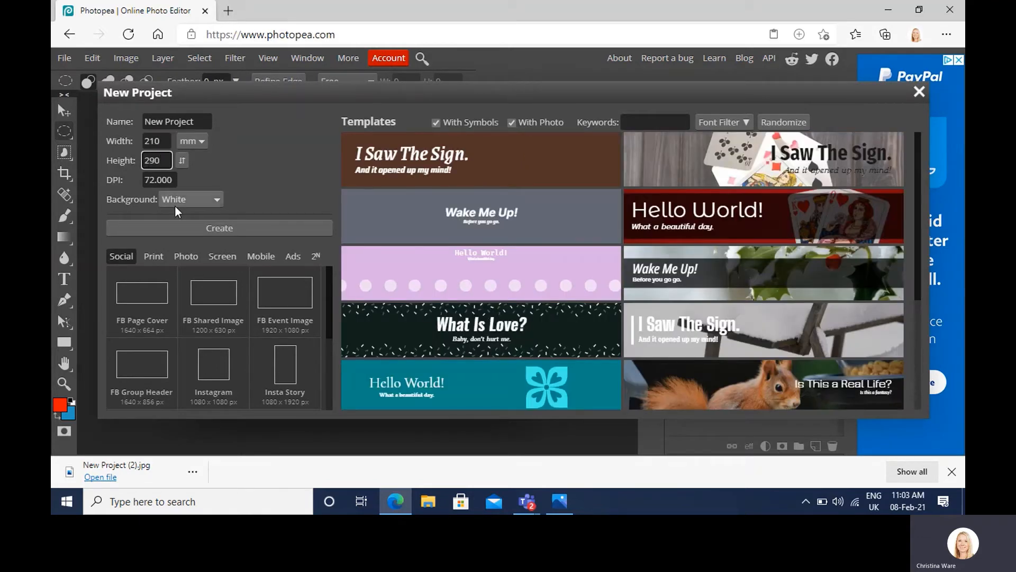
click(195, 229)
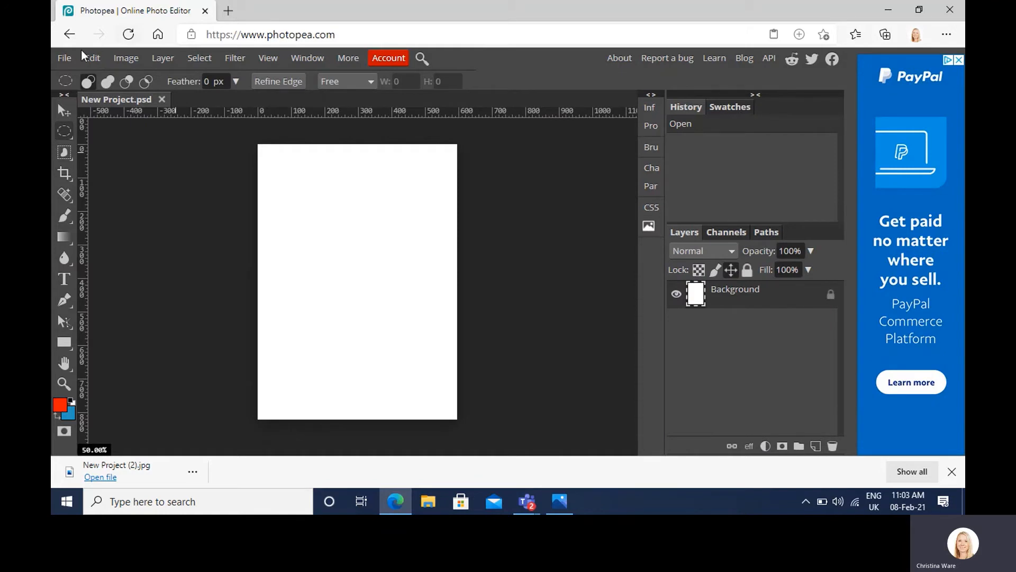
Step: Place the Queen image from the GCSE GRAPHICS folder and enlarge and reposition it so the portrait fills the canvas
click(70, 59)
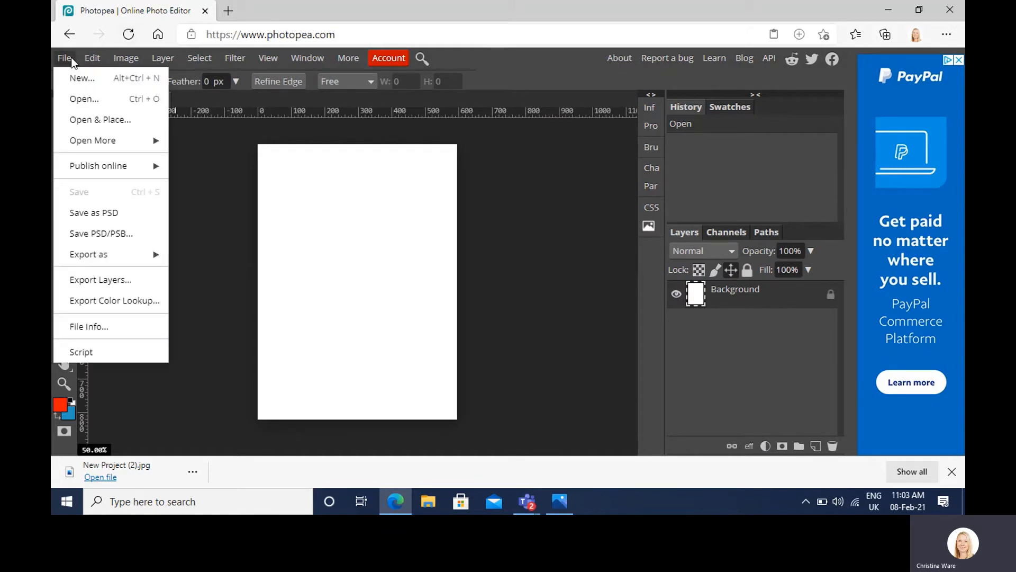
click(91, 119)
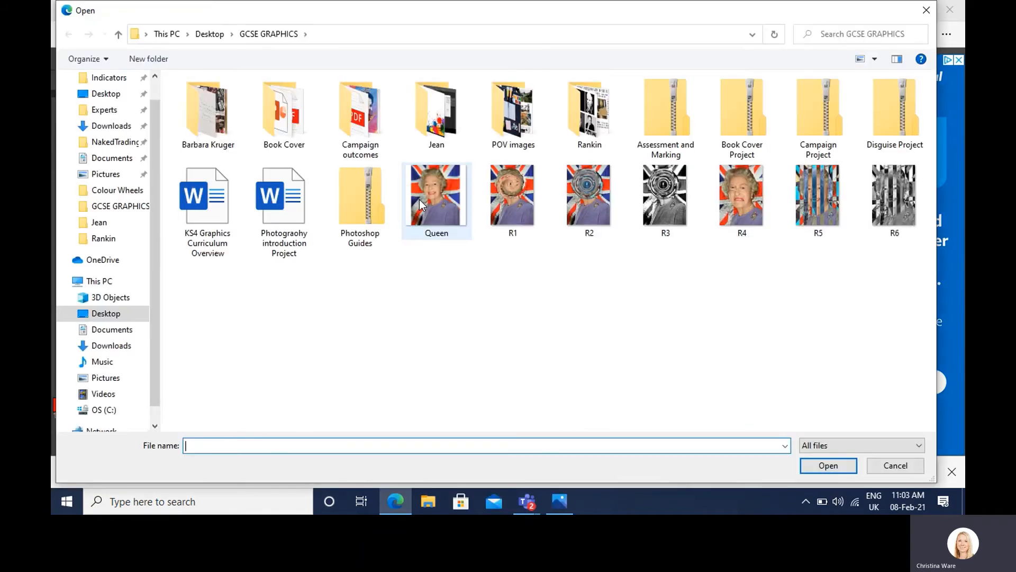
double_click(419, 199)
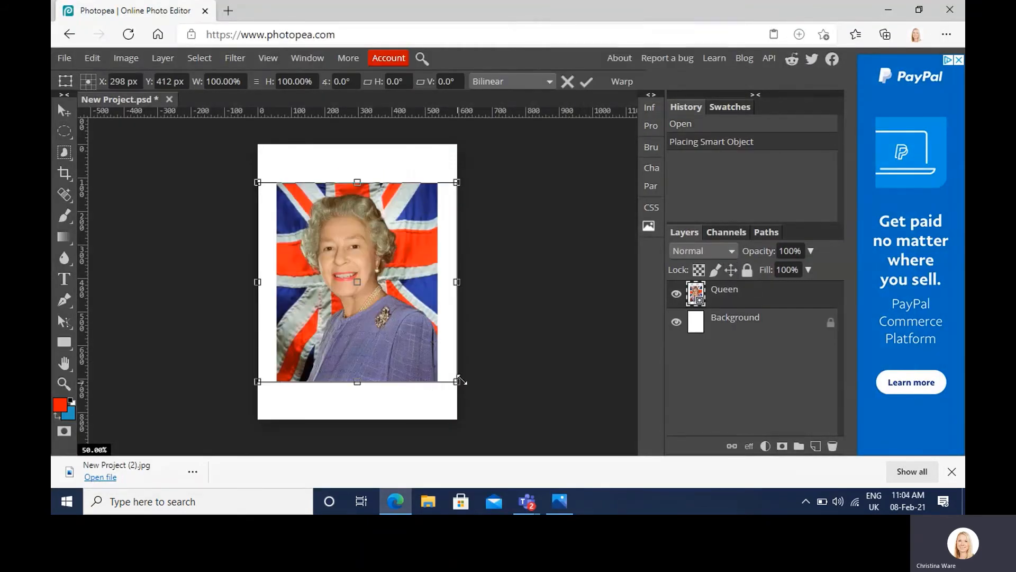
drag(459, 381, 597, 461)
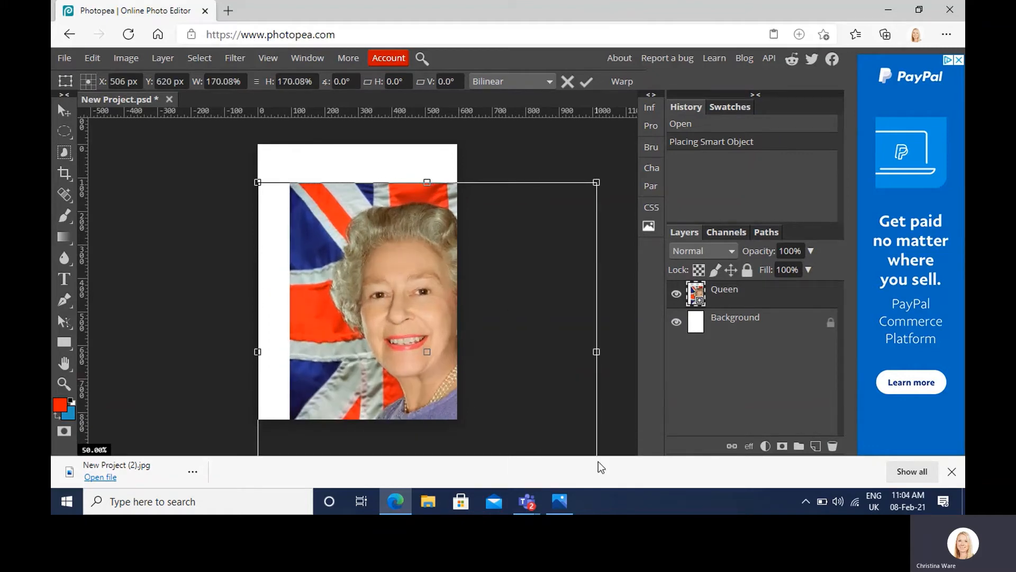
drag(246, 178, 211, 143)
drag(320, 210, 280, 196)
key(Return)
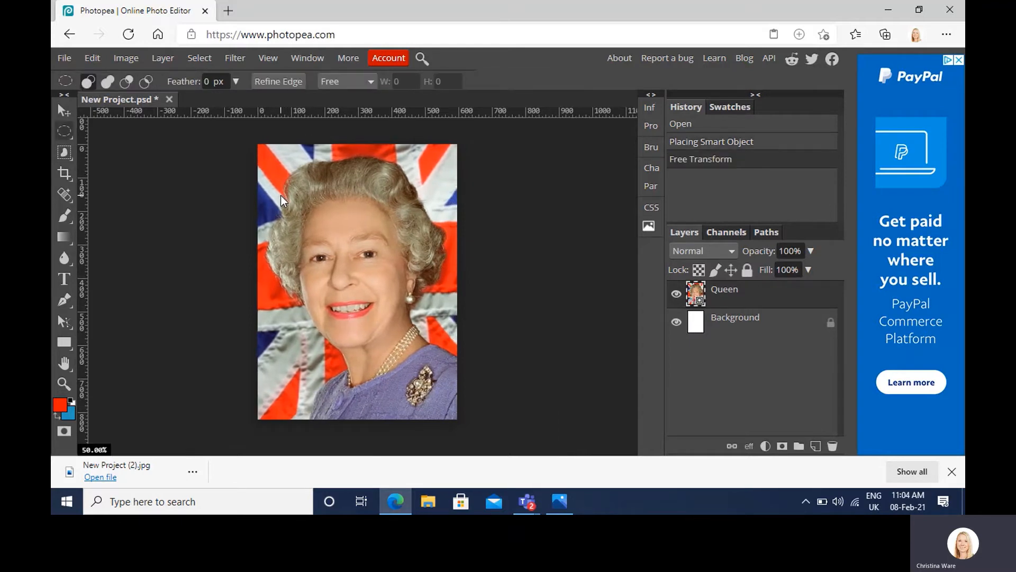
Step: Select the eye on the left side of the face with Rectangle Select and copy it onto a new layer
right_click(70, 135)
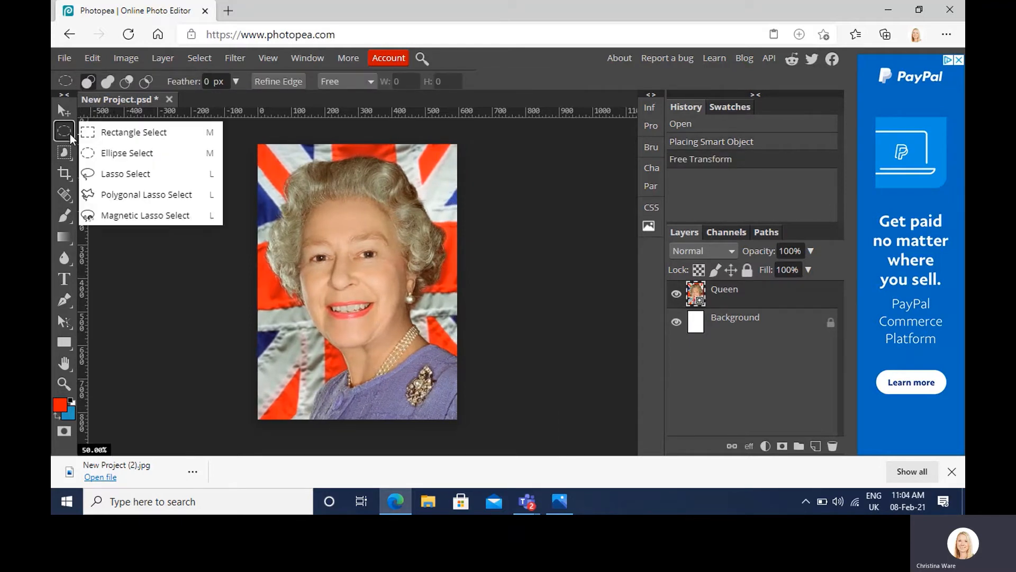
click(98, 132)
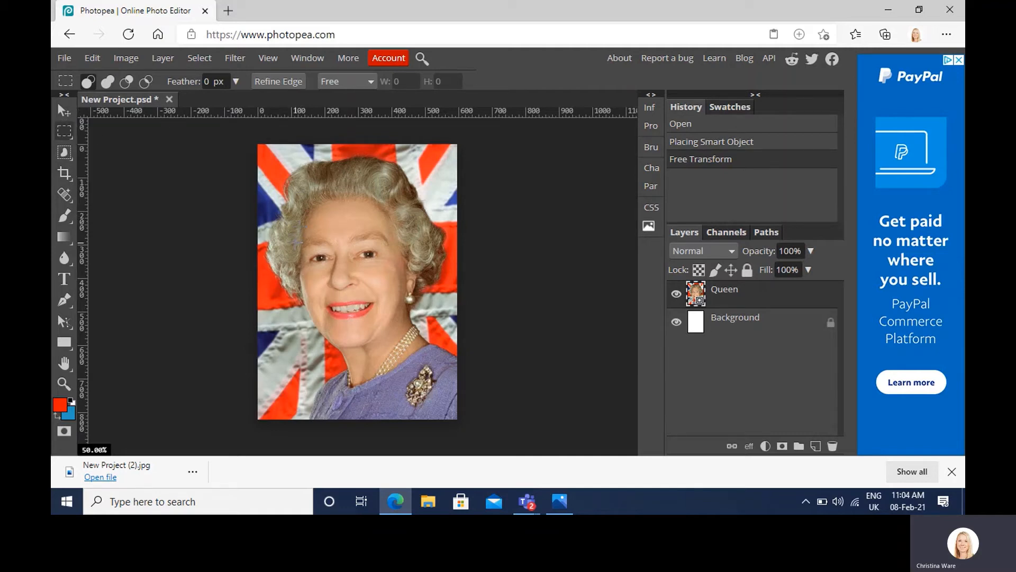
drag(296, 242, 333, 264)
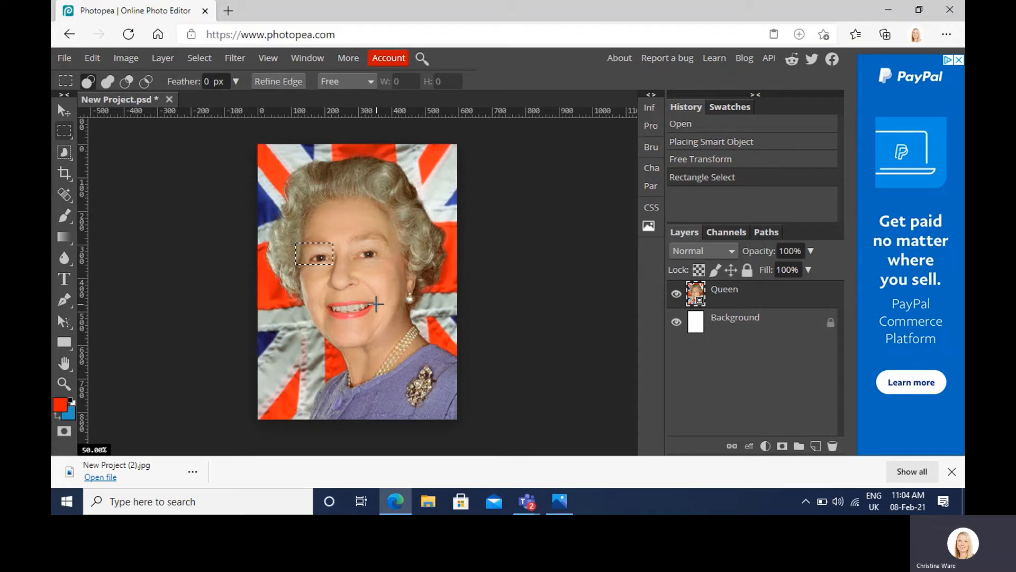
key(ctrl+c)
key(ctrl+v)
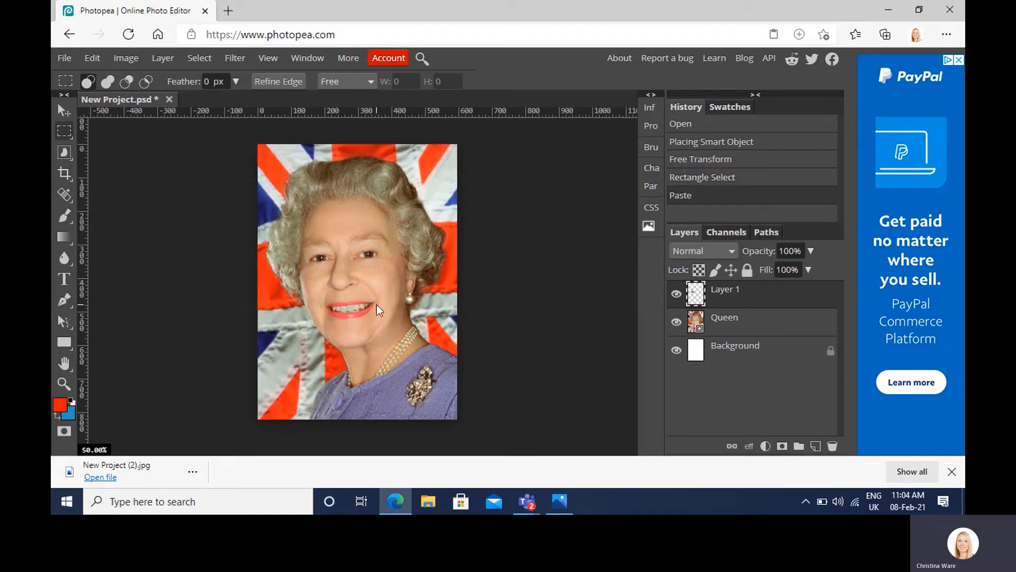
Step: Flip the copied eye on the left side of the face vertically in place with Free Transform
key(ctrl+t)
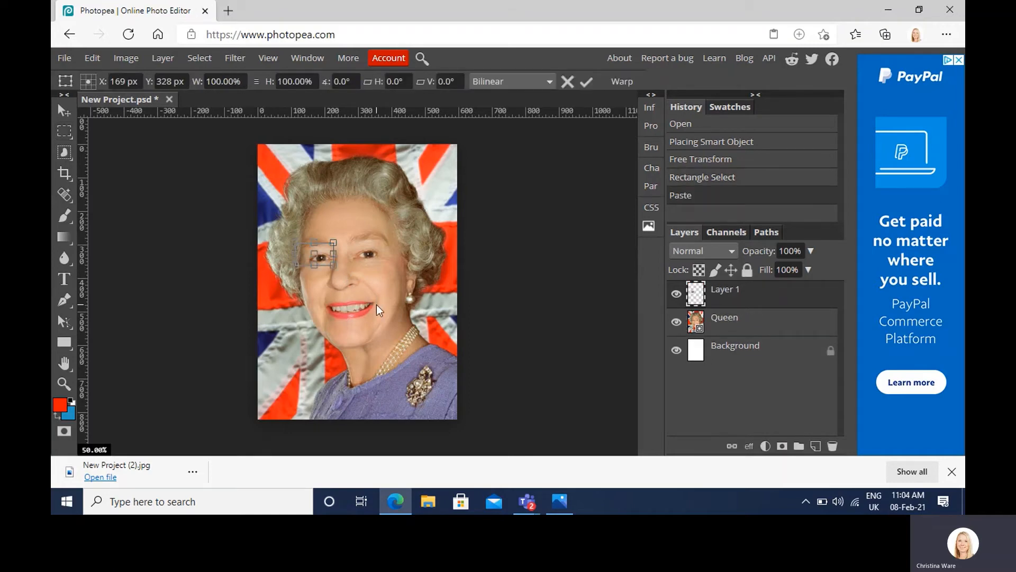
right_click(322, 256)
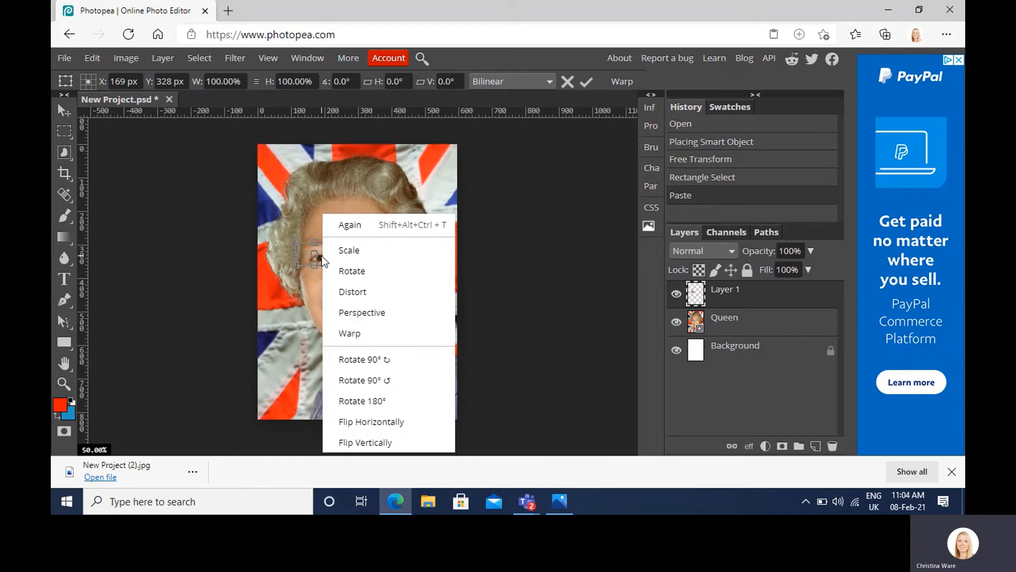
click(358, 443)
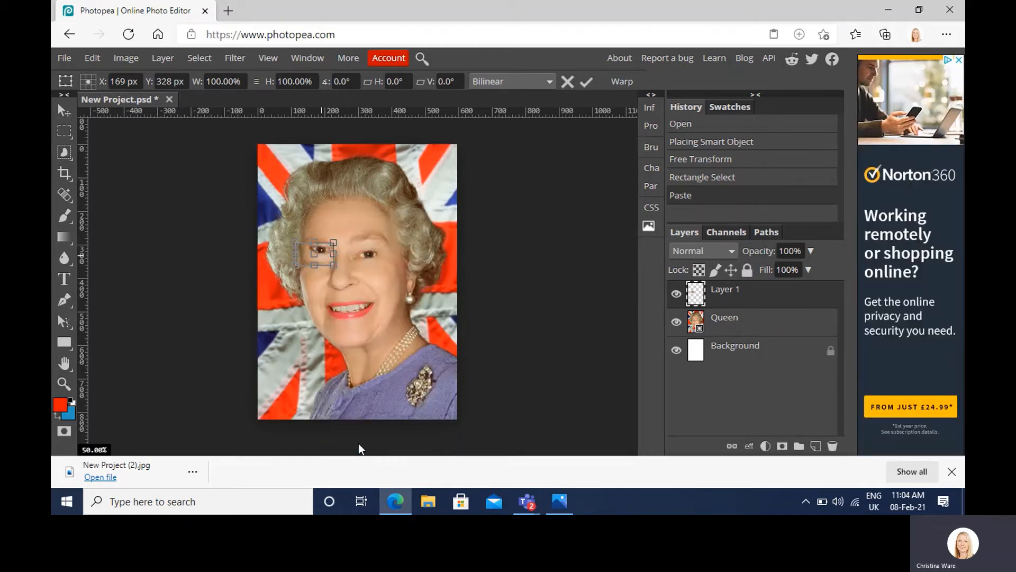
key(Return)
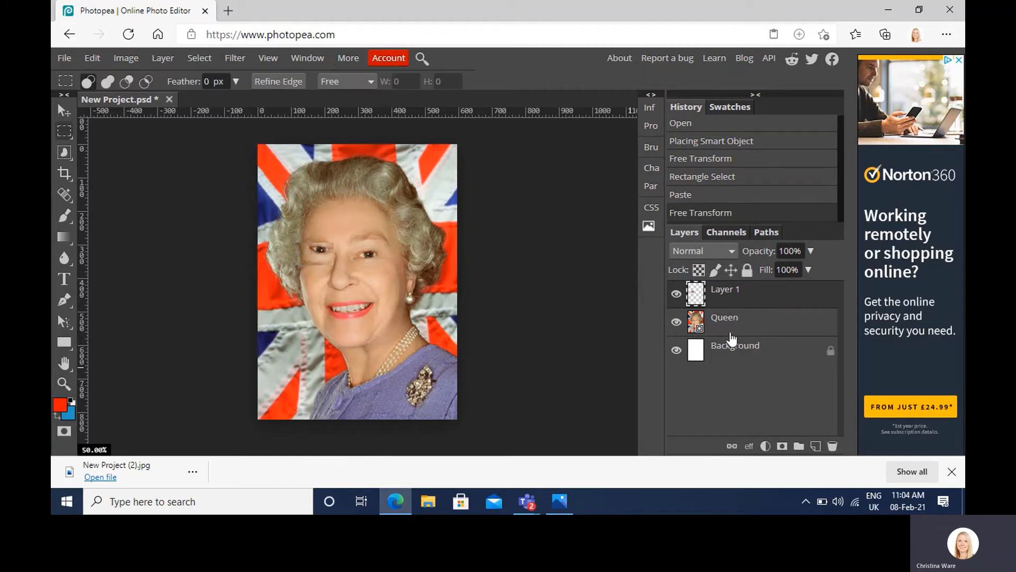
Step: Copy a rectangular selection of the eye on the right side of the face from the Queen layer onto a new layer and flip it vertically
click(766, 334)
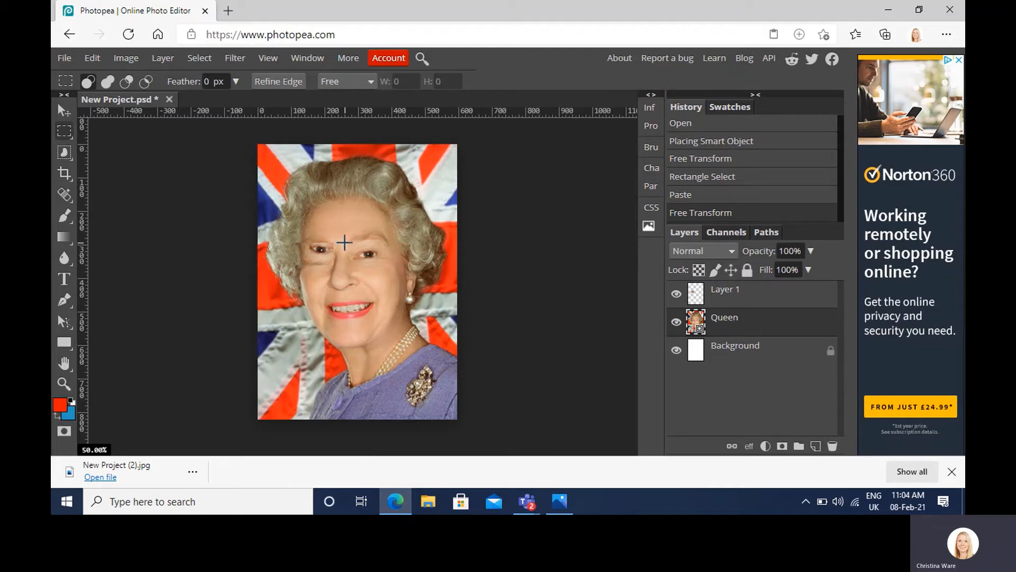
drag(350, 244, 388, 266)
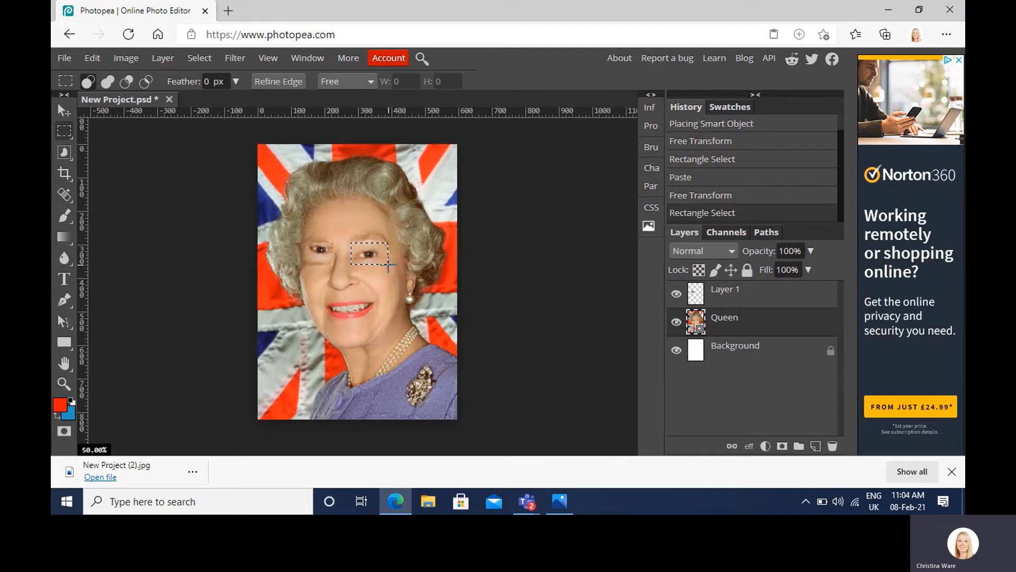
key(ctrl+c)
key(ctrl+v)
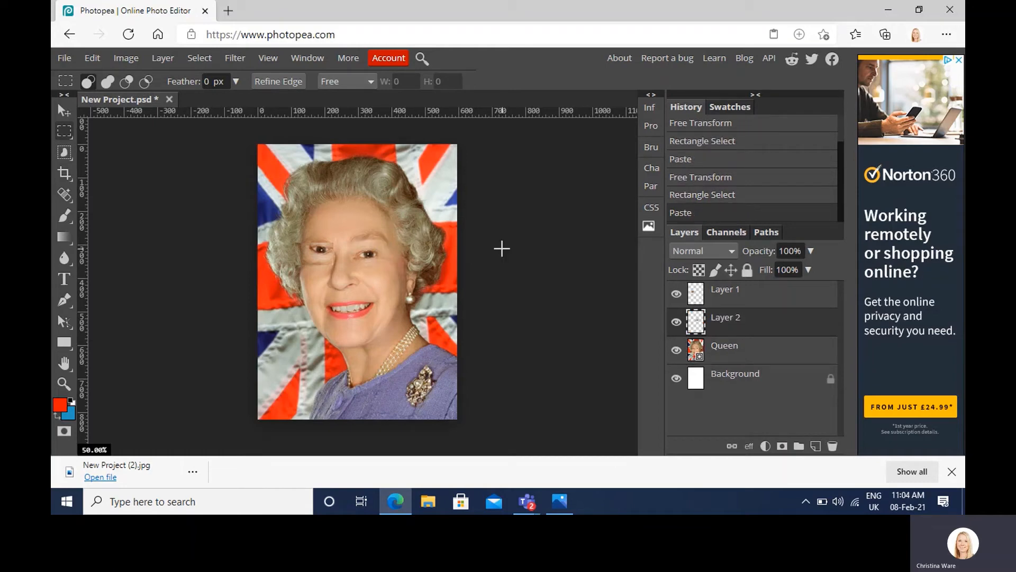
key(ctrl+t)
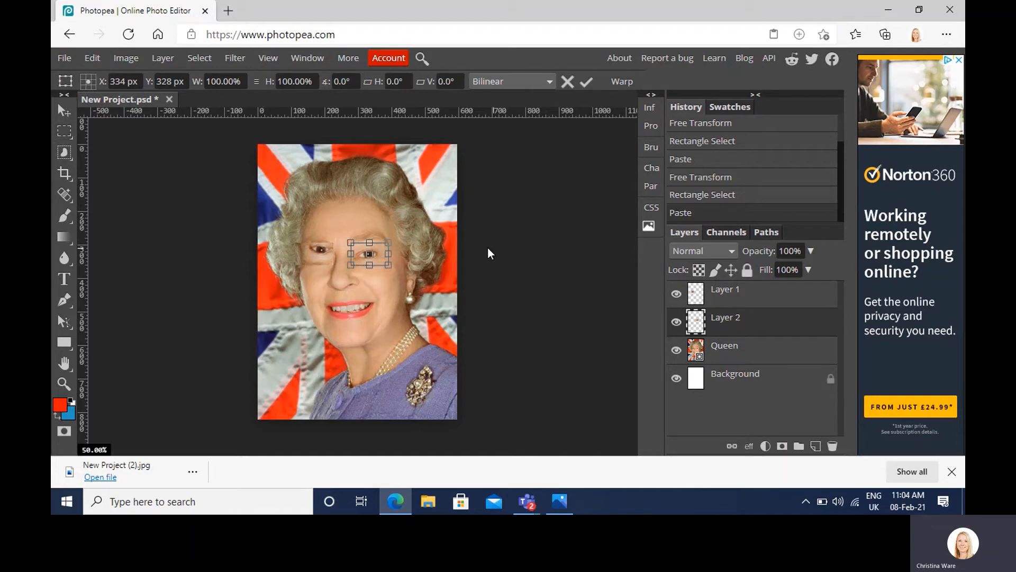
right_click(375, 248)
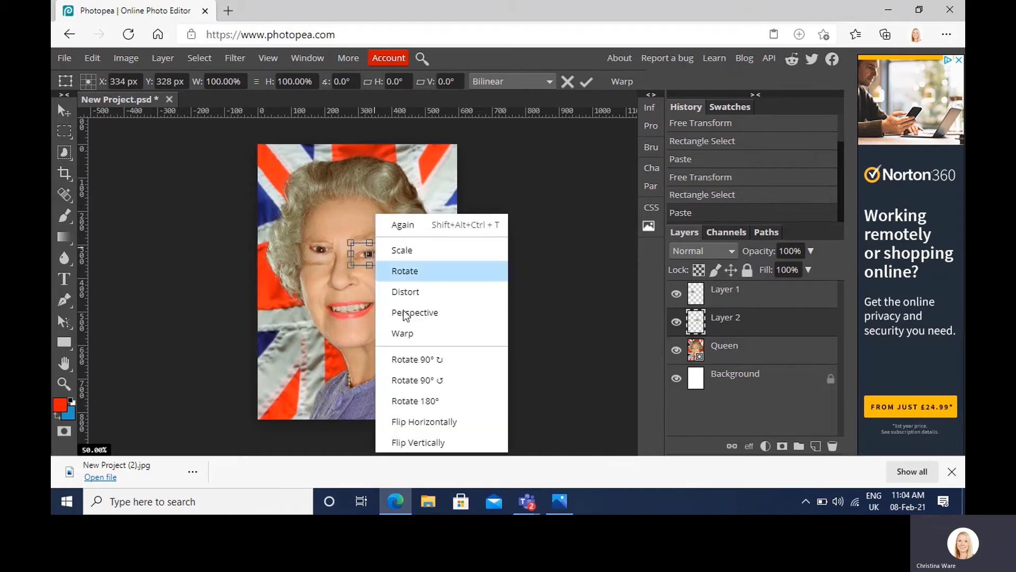
click(426, 450)
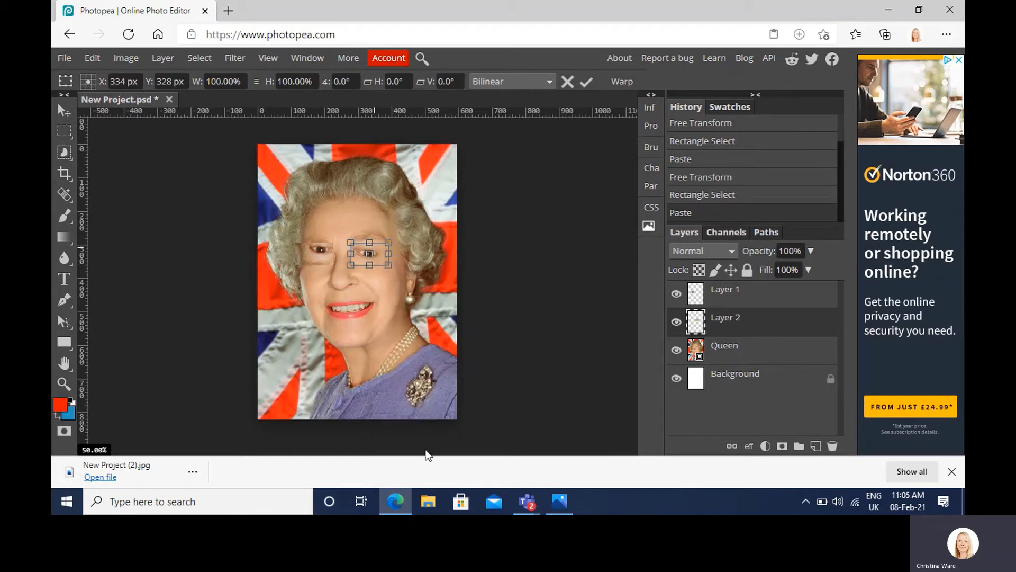
key(Return)
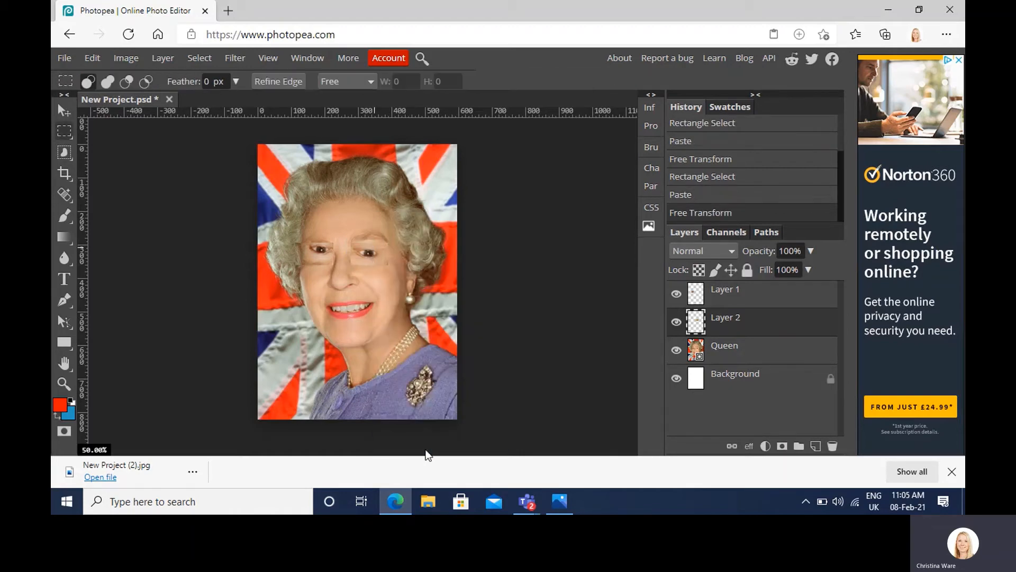
Step: Copy a rectangular selection of the mouth from the Queen layer onto a new layer and flip it vertically
click(752, 355)
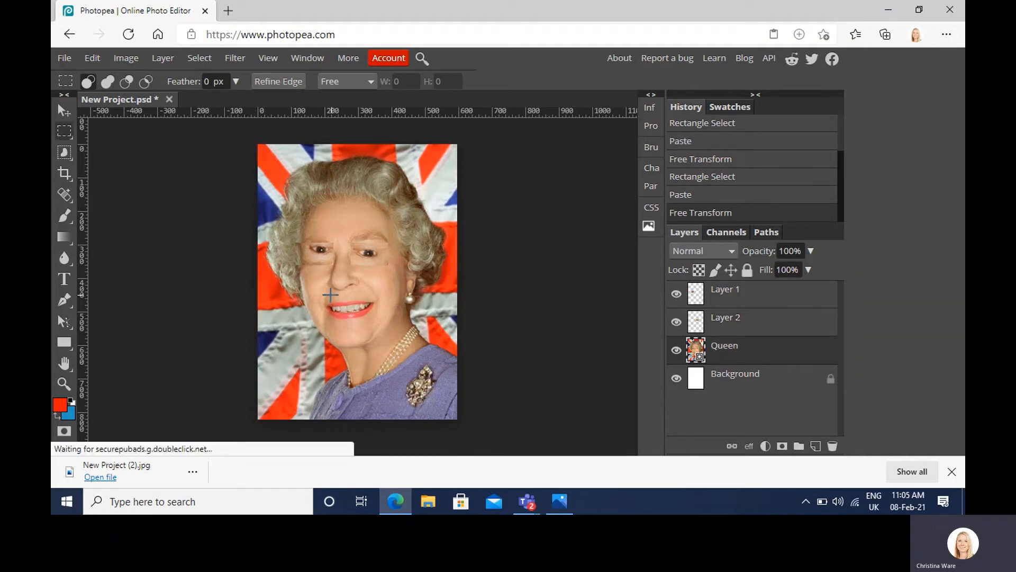
drag(319, 292, 381, 326)
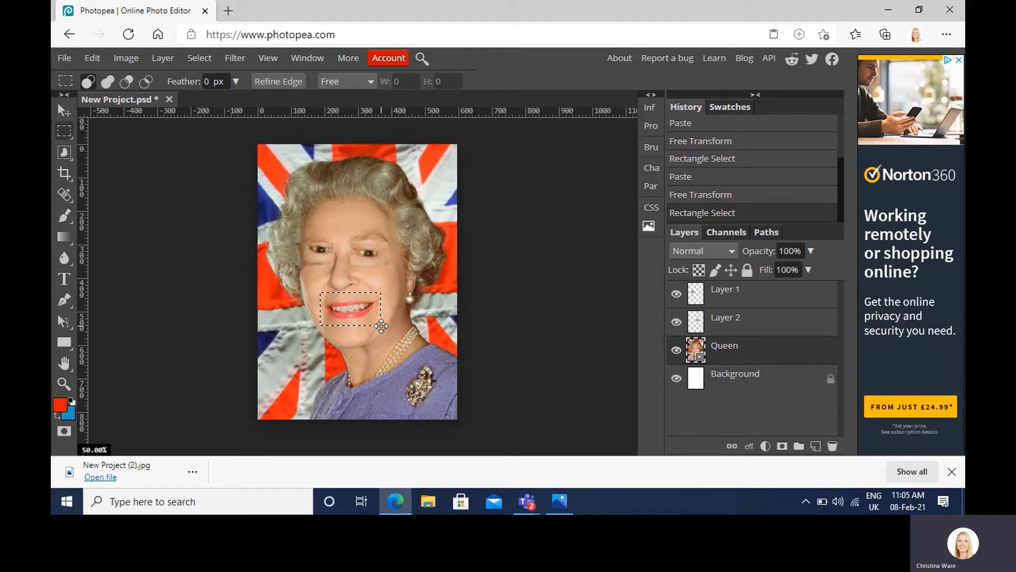
key(ctrl+c)
key(ctrl+v)
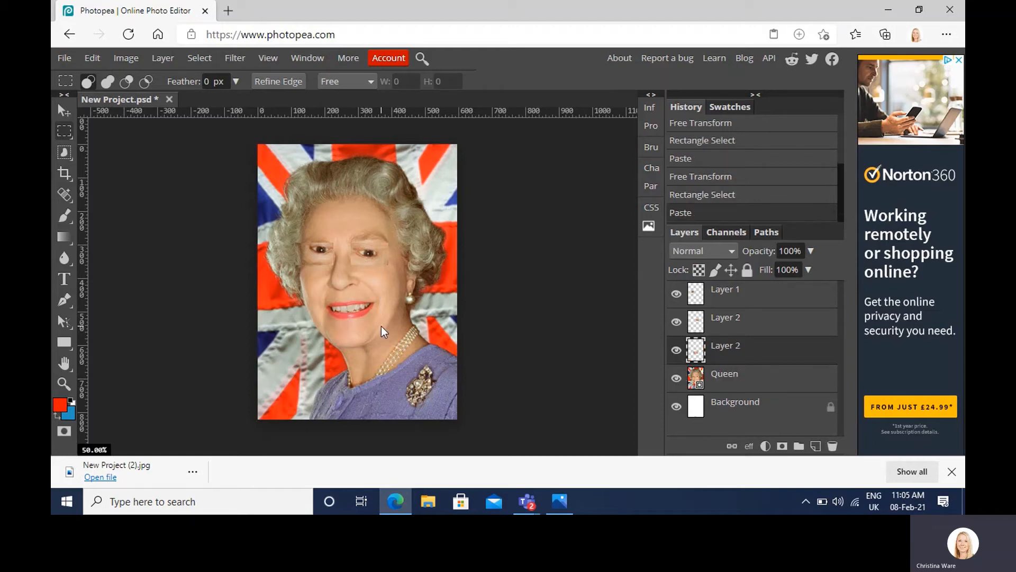
key(ctrl+t)
click(158, 9)
key(ctrl+t)
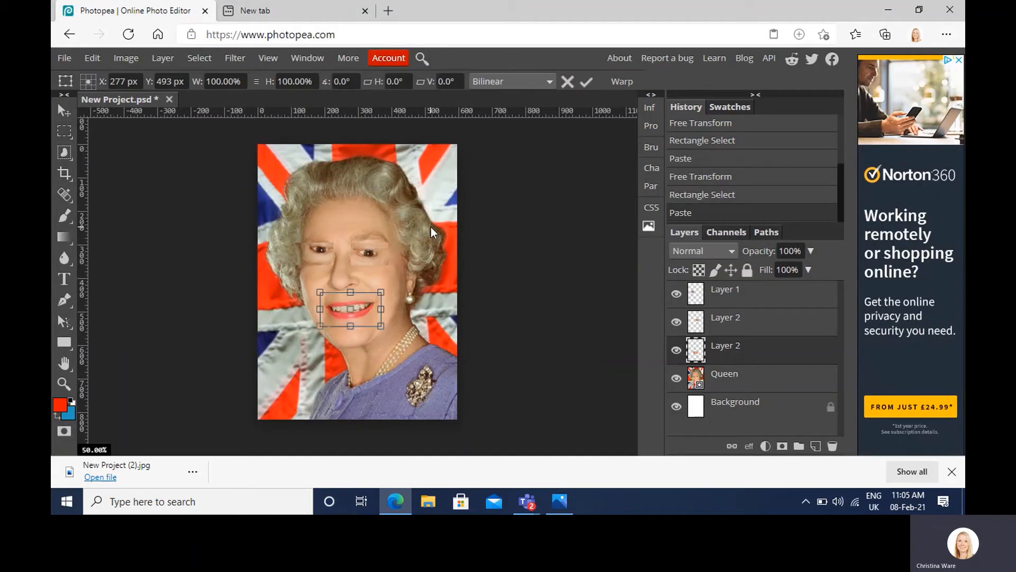
right_click(363, 305)
click(411, 443)
key(Return)
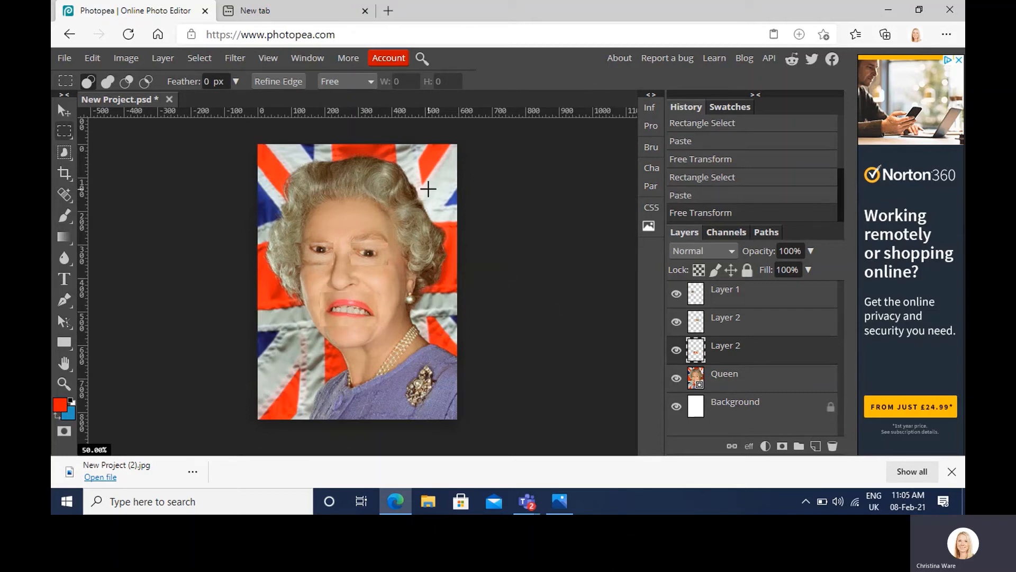
Step: Export the portrait with the flipped eyes and mouth as a JPG at 595 × 822 px and 70% quality
click(64, 57)
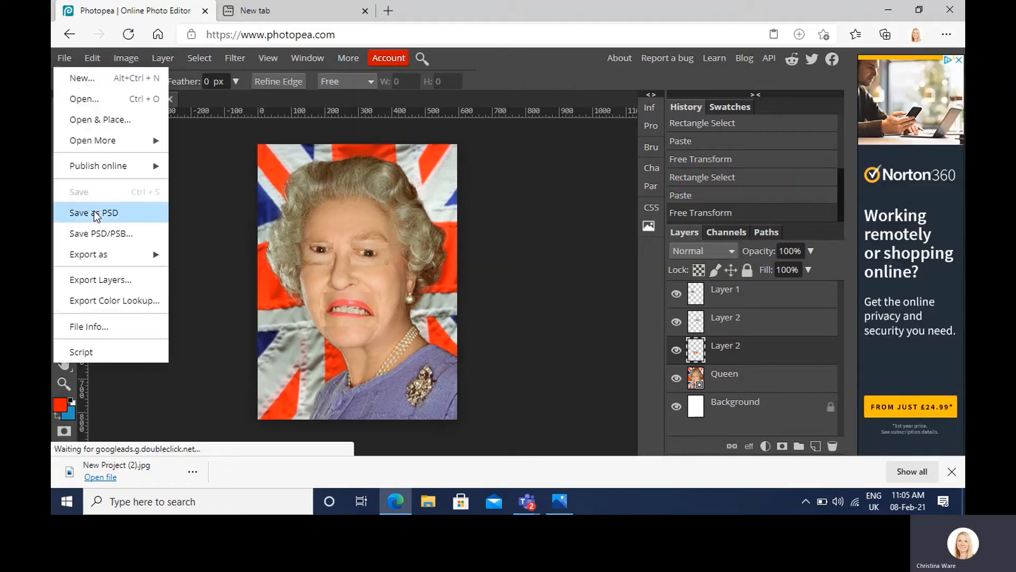
mouse_move(118, 254)
click(217, 274)
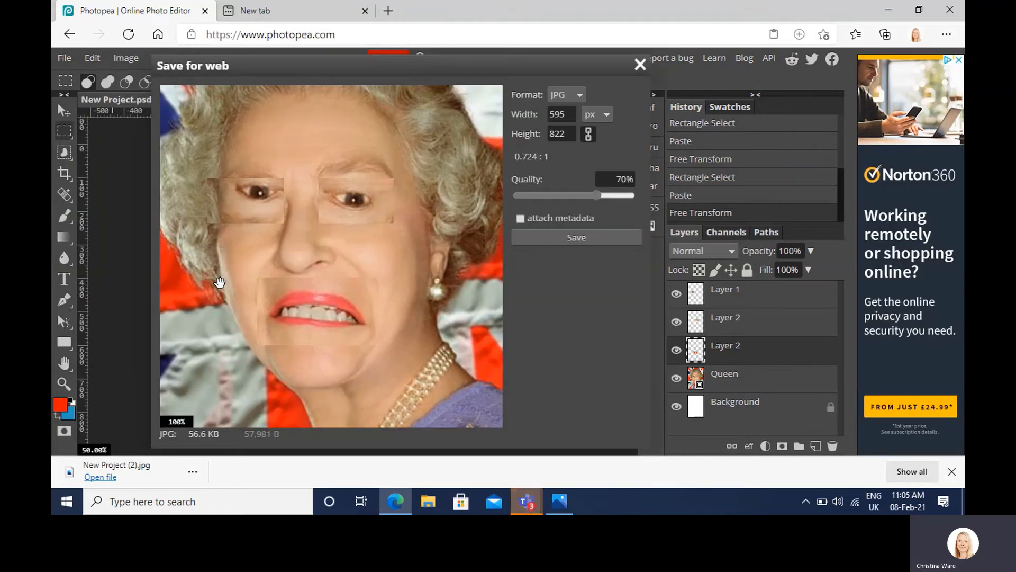
click(532, 241)
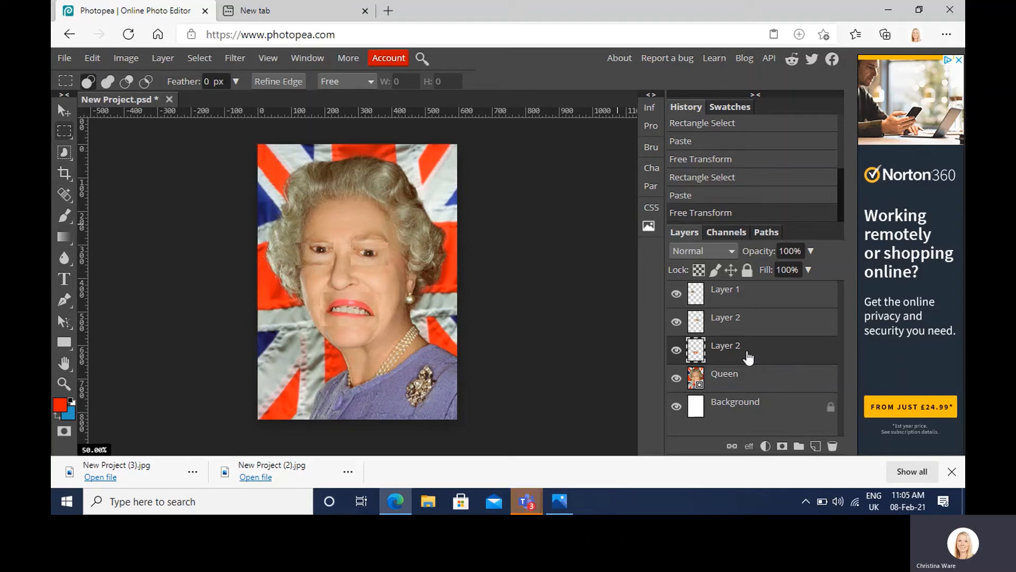
Step: Delete the three layers with the flipped eyes and mouth, keeping the Queen and Background layers
shift+click(752, 301)
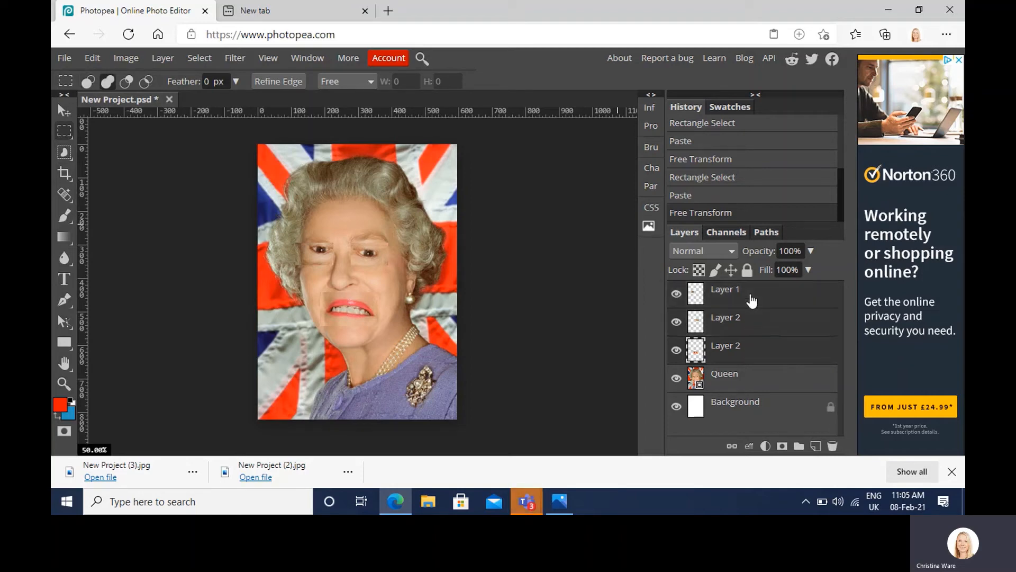
double_click(752, 301)
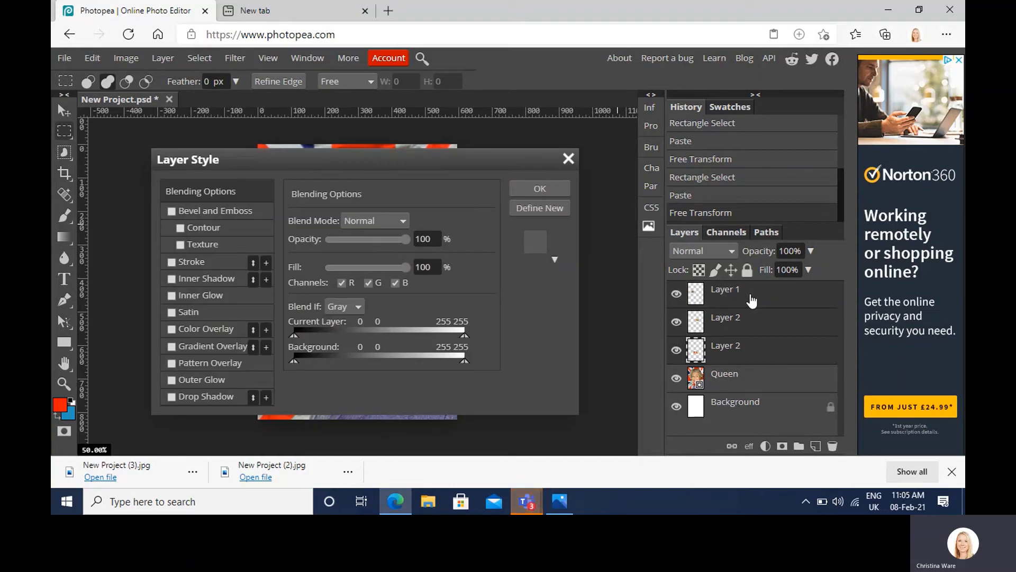
click(540, 189)
drag(771, 341, 831, 445)
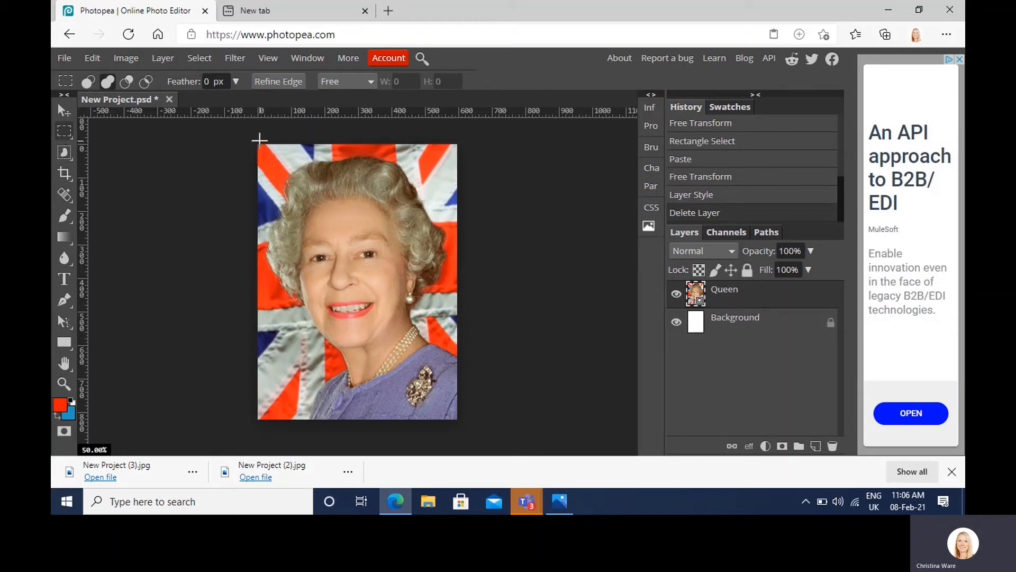
Step: Copy a full-height strip about 100 px wide along the portrait's left edge onto a new layer and invert its colours
drag(258, 141, 290, 425)
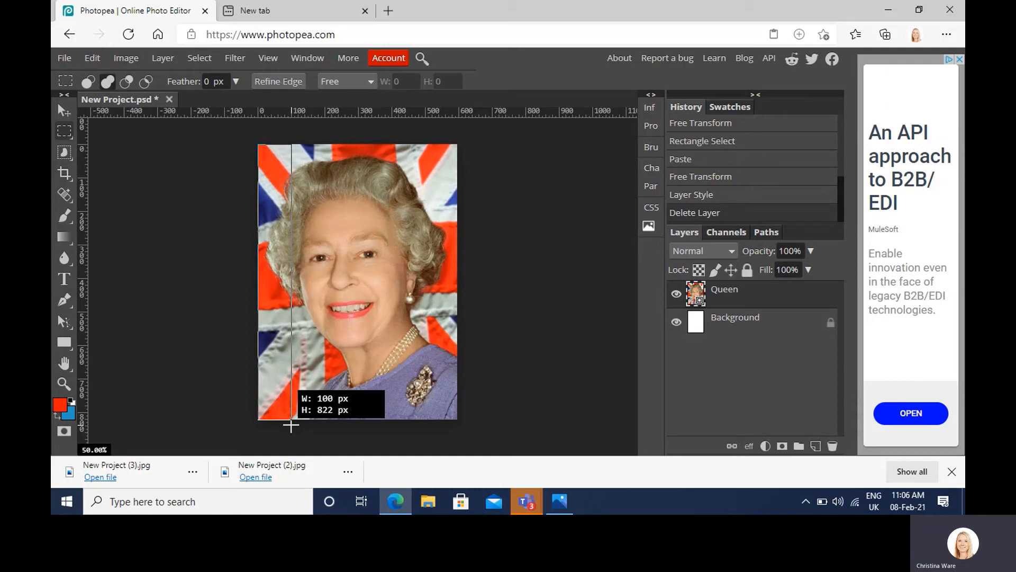
mouse_move(291, 425)
mouse_down()
mouse_move(264, 425)
mouse_move(290, 428)
mouse_up()
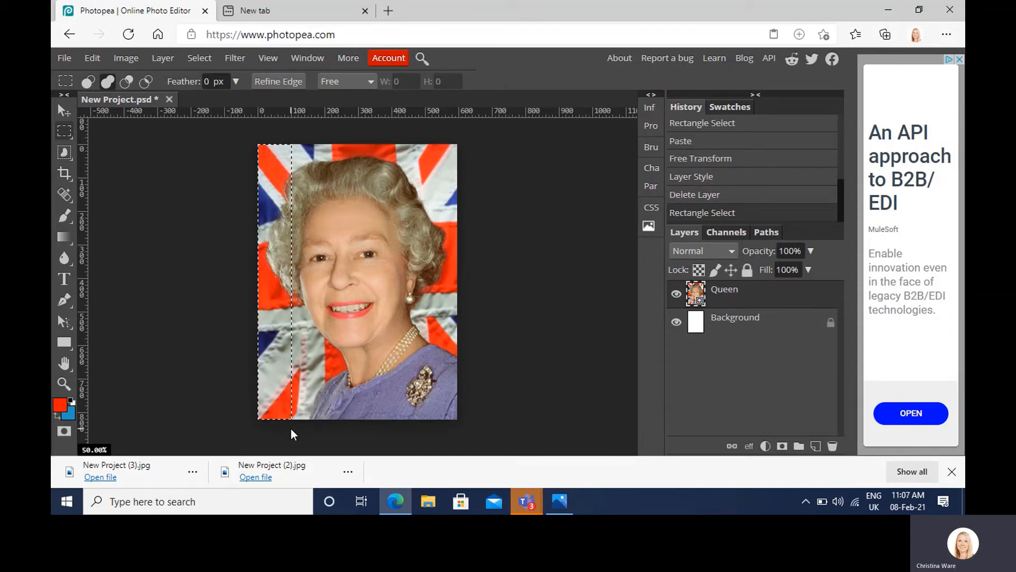
key(ctrl+c)
key(ctrl+v)
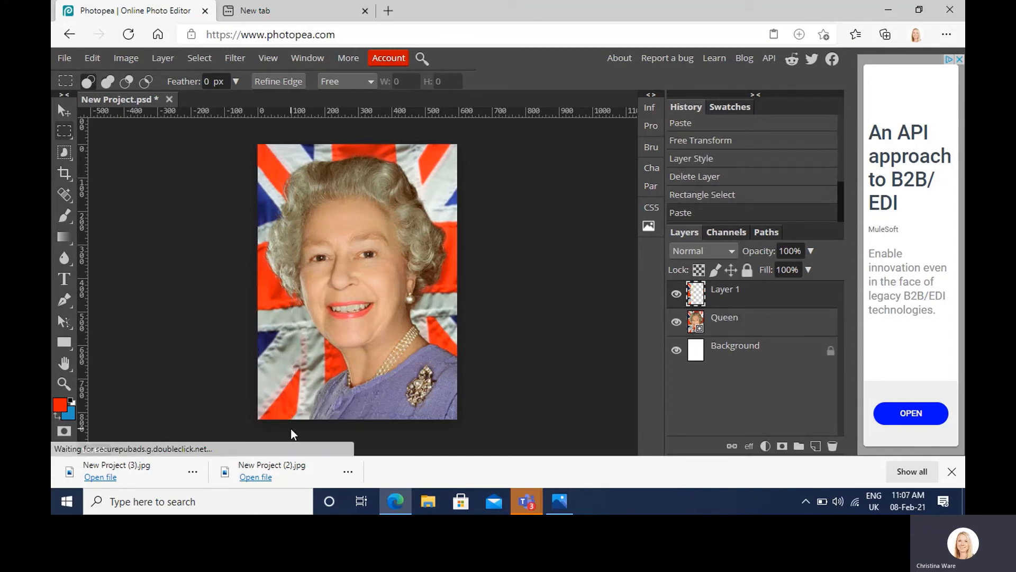
key(ctrl+i)
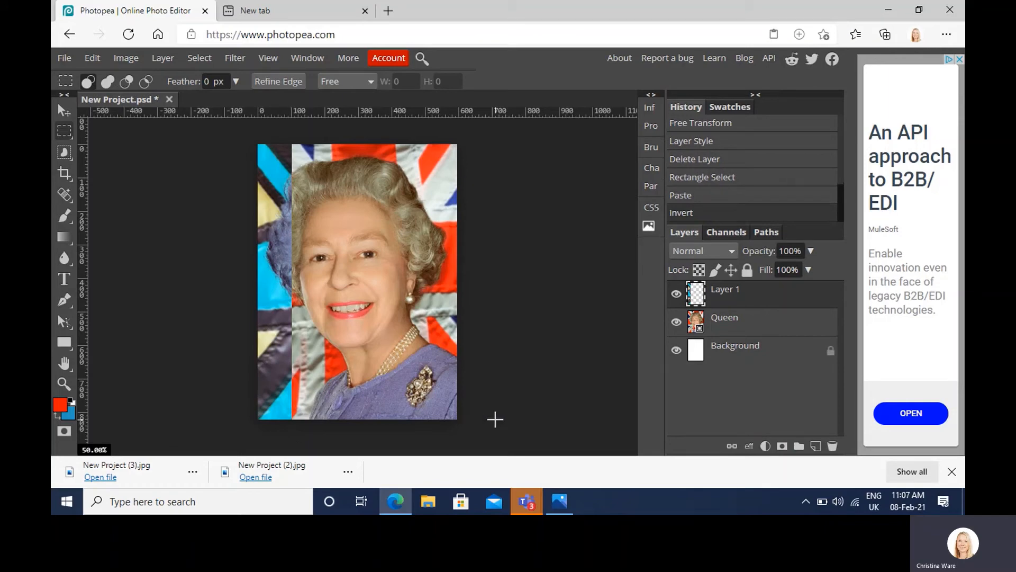
Step: Copy a full-height strip of the Queen layer between about 200 and 300 px across onto a new layer and invert its colours
click(735, 329)
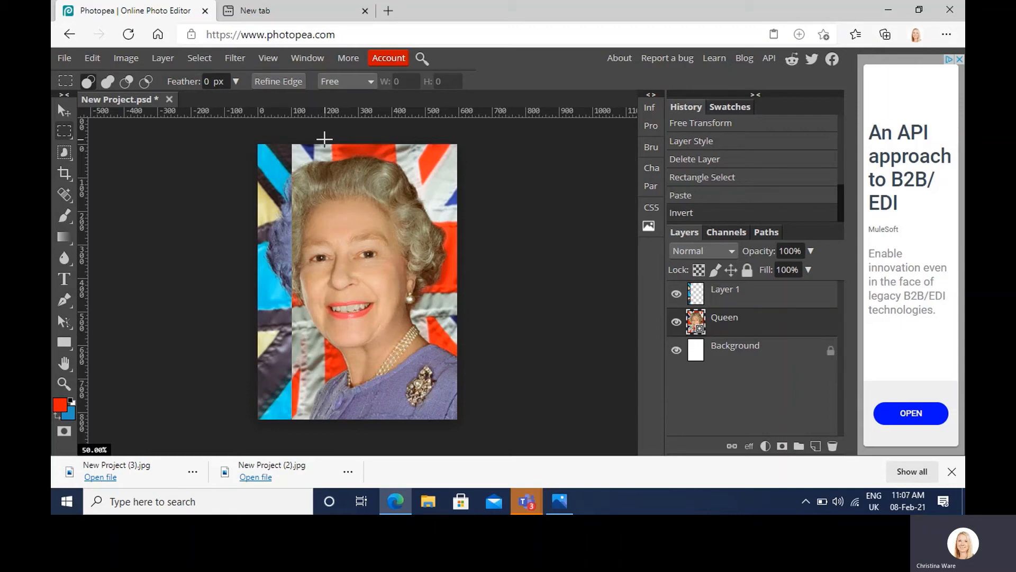
drag(324, 138, 356, 438)
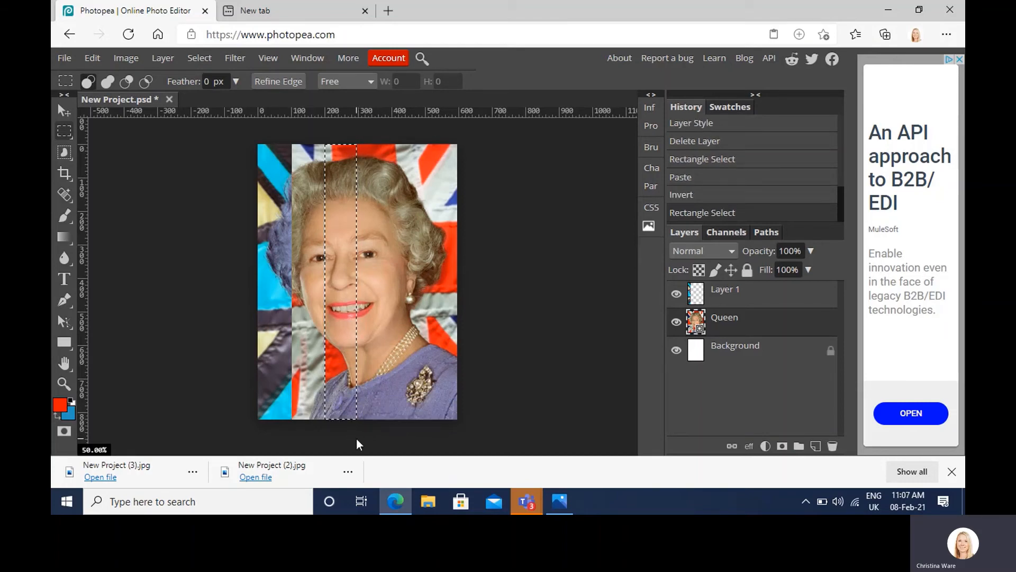
key(ctrl+v)
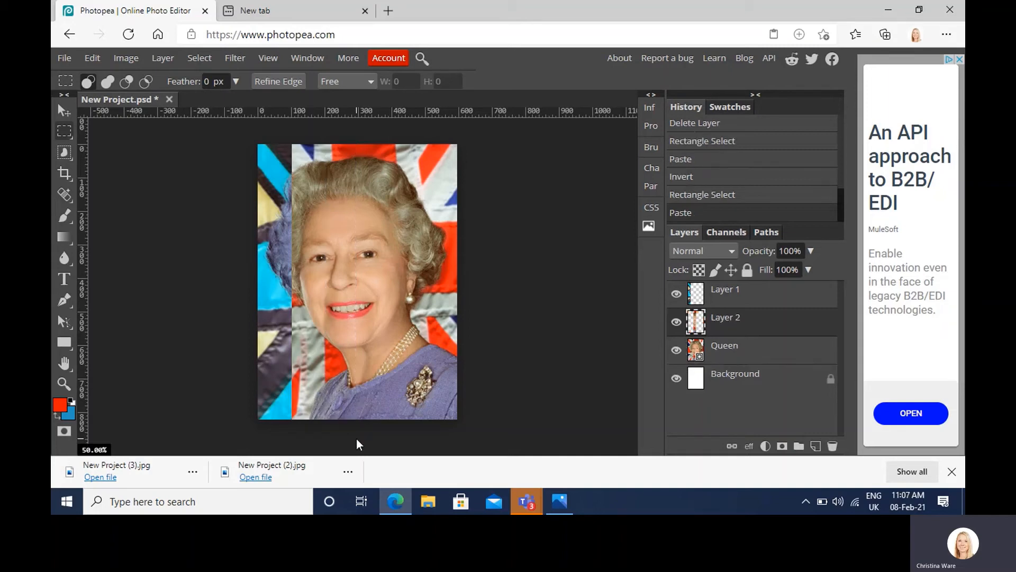
key(ctrl+i)
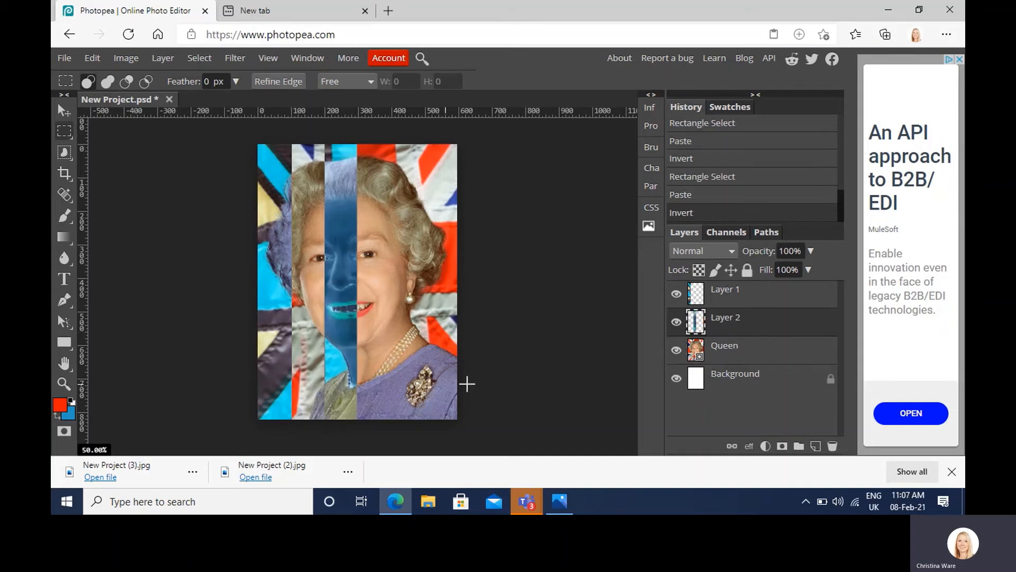
Step: Copy a full-height strip of the Queen layer between about 400 and 500 px across onto a new layer and invert its colours
click(729, 357)
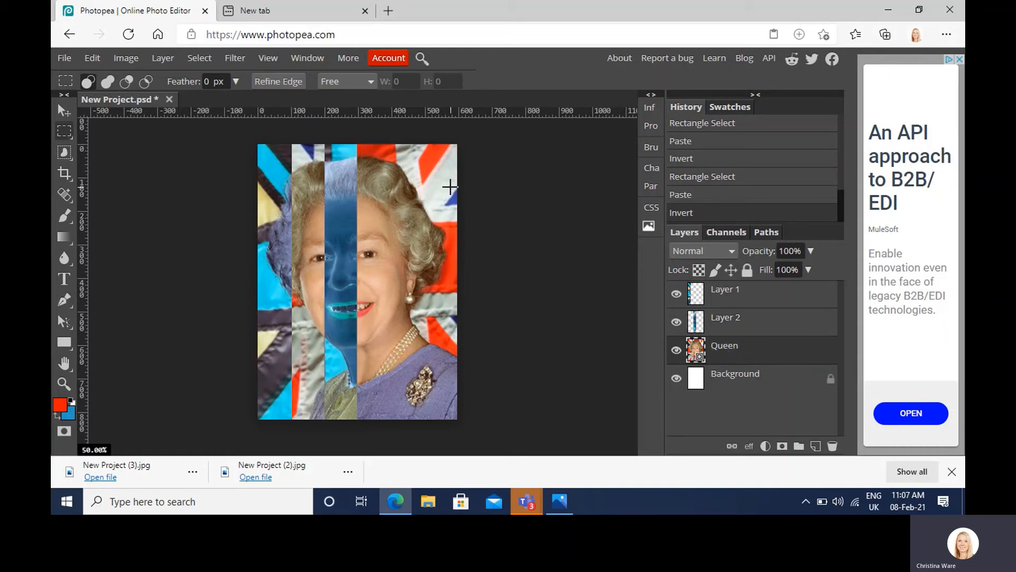
drag(392, 137, 423, 440)
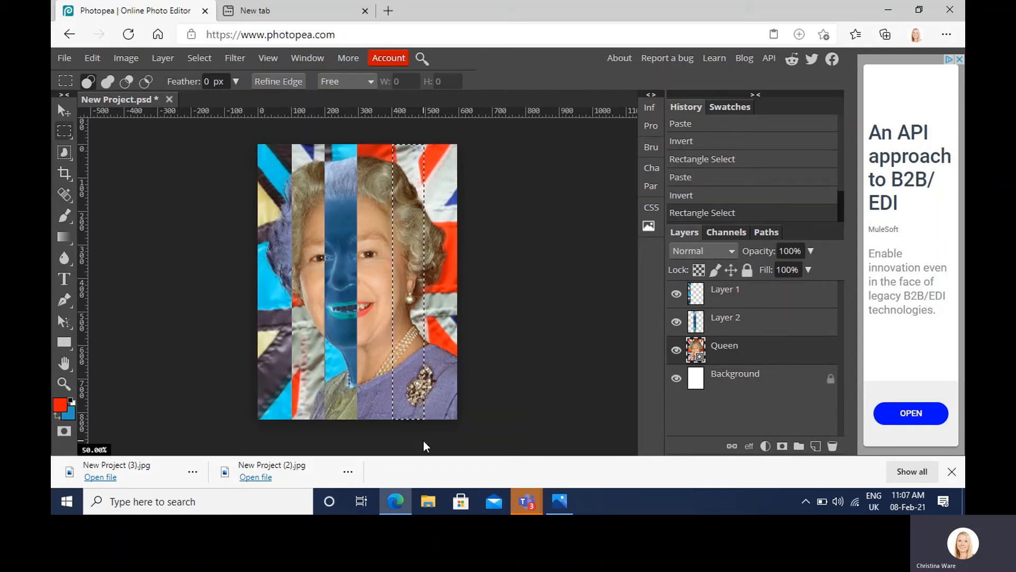
key(ctrl+c)
key(ctrl+v)
key(ctrl+i)
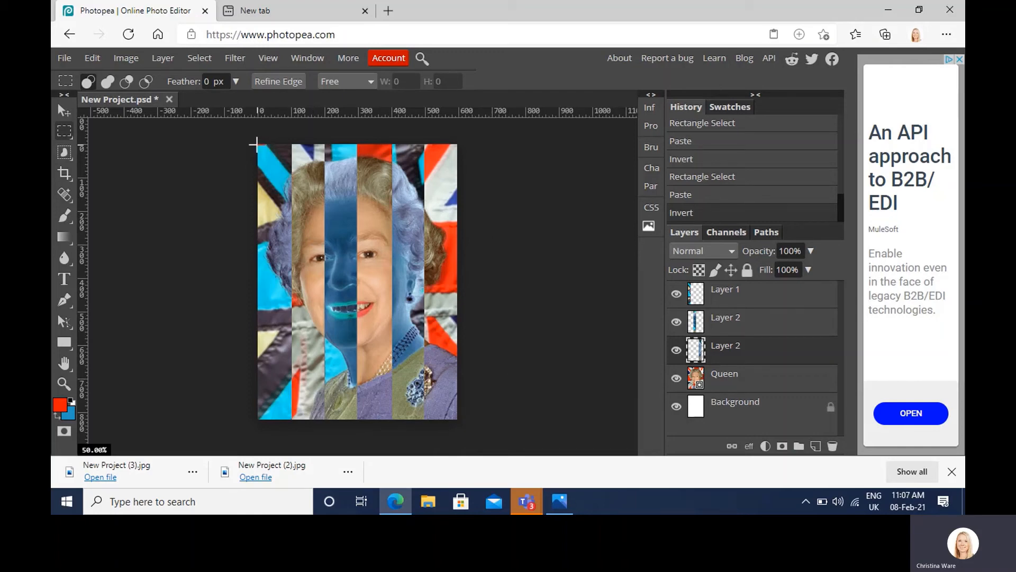
Step: Export the colour strip portrait as a 595 × 822 px JPG at 70% quality
click(72, 57)
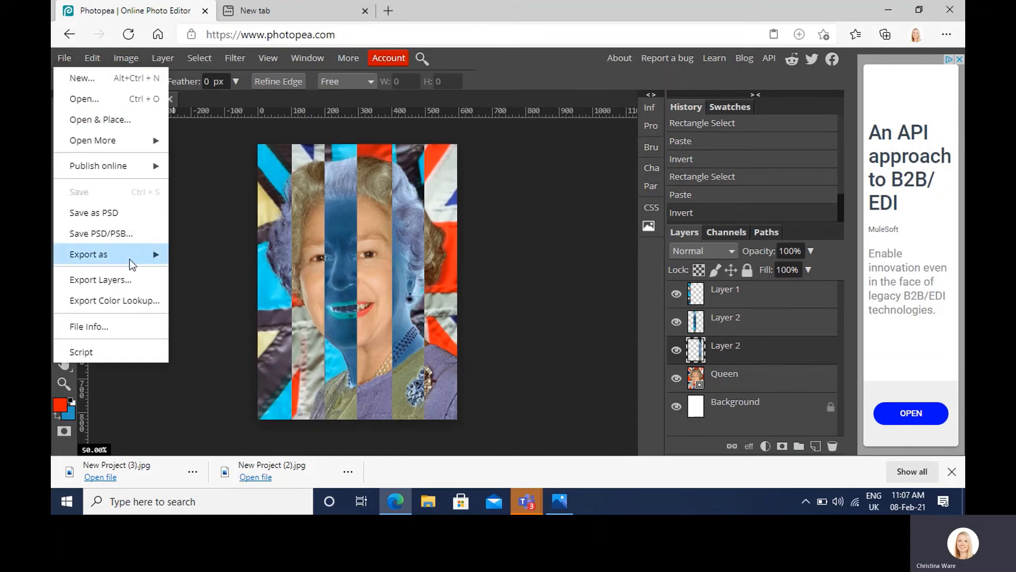
mouse_move(132, 259)
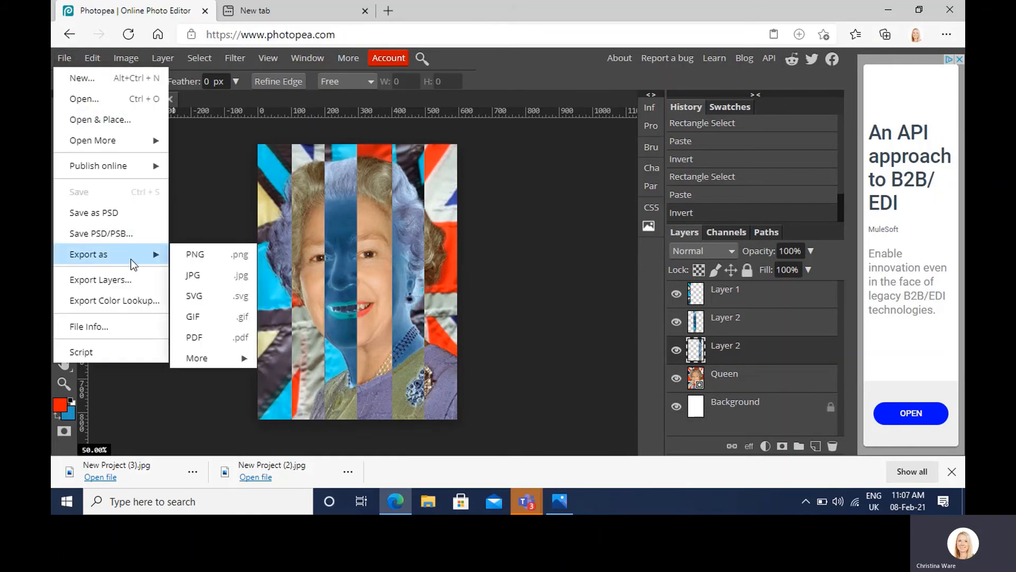
click(205, 280)
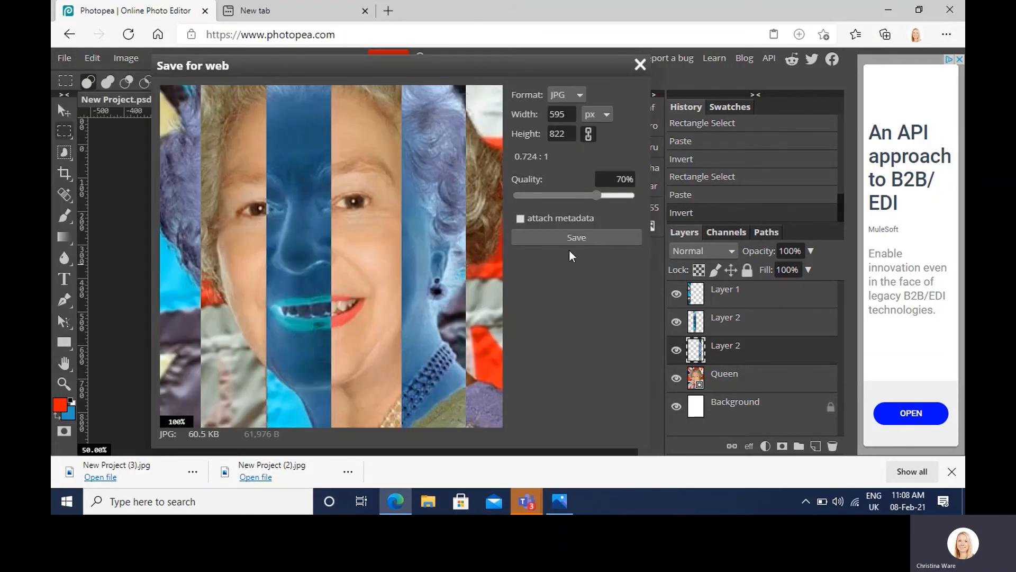
click(583, 237)
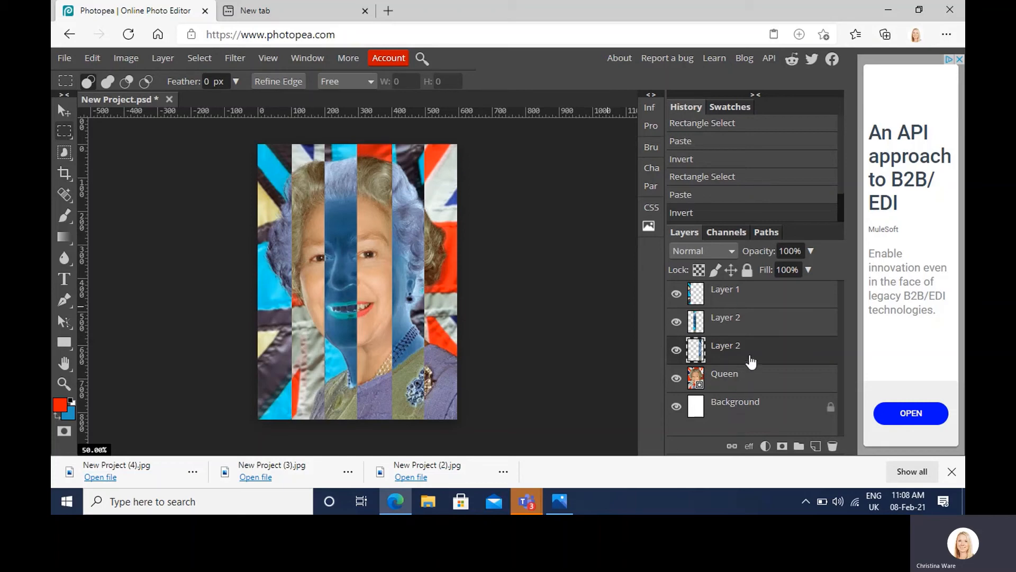
Step: Flatten the strip portrait into a single layer and convert it to black and white with the default Black & White settings
click(125, 60)
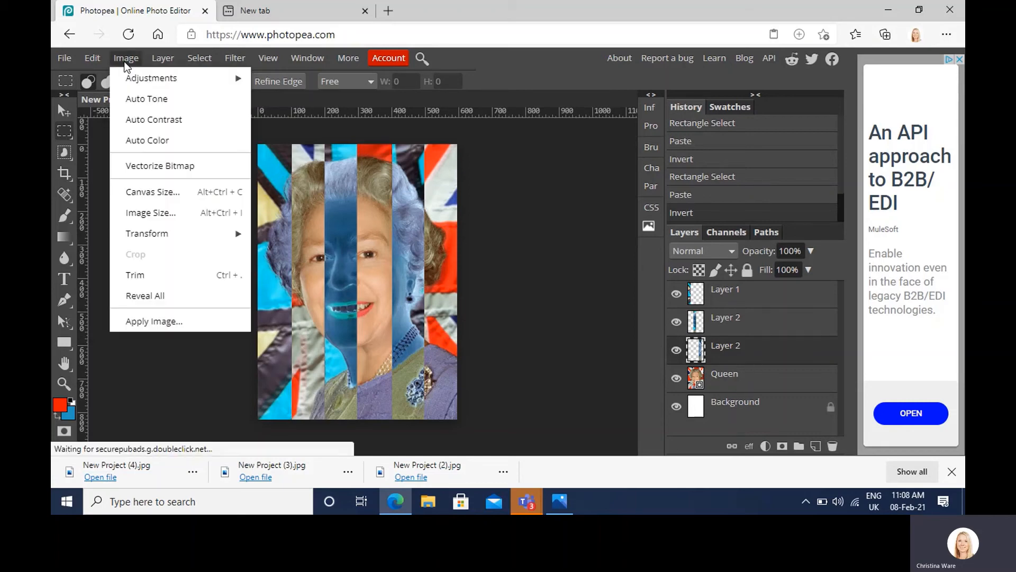
mouse_move(163, 58)
scroll(201, 347, down, 1)
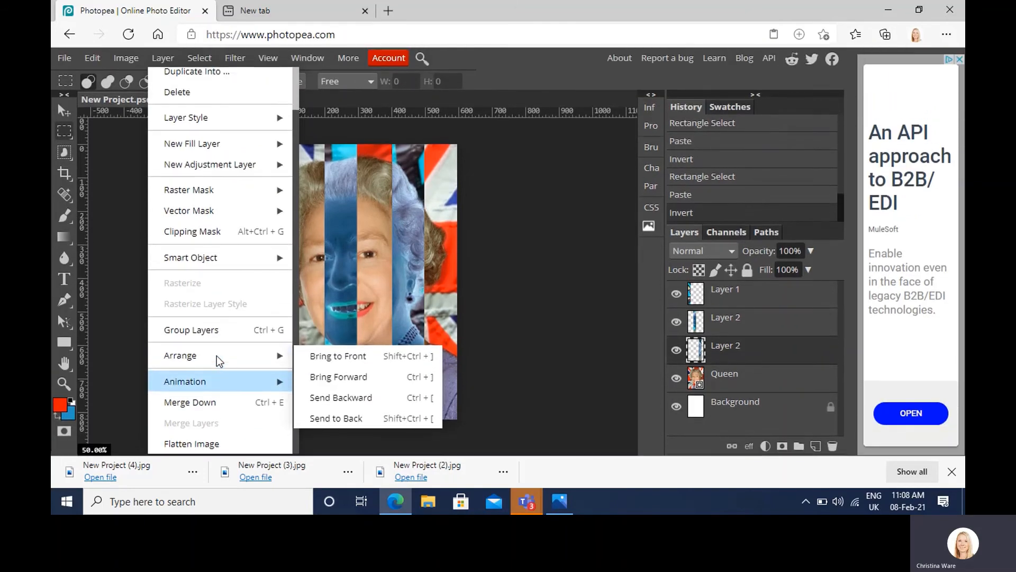
click(205, 444)
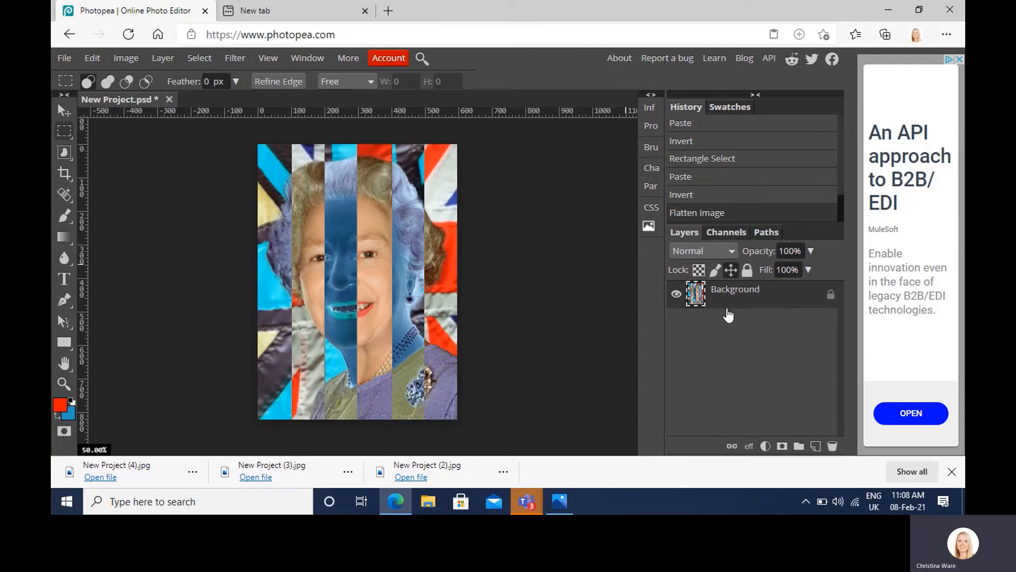
click(126, 59)
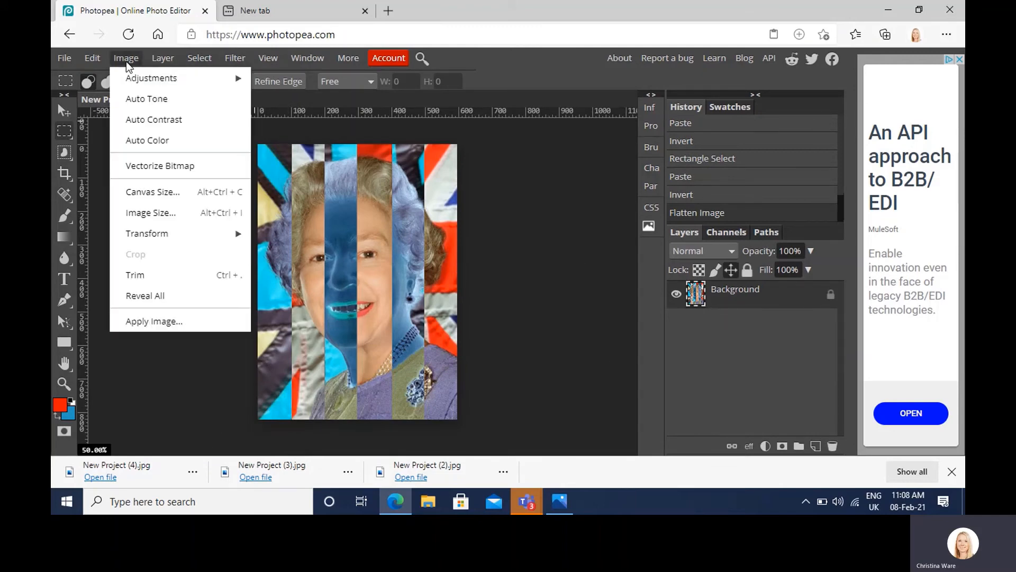
mouse_move(144, 78)
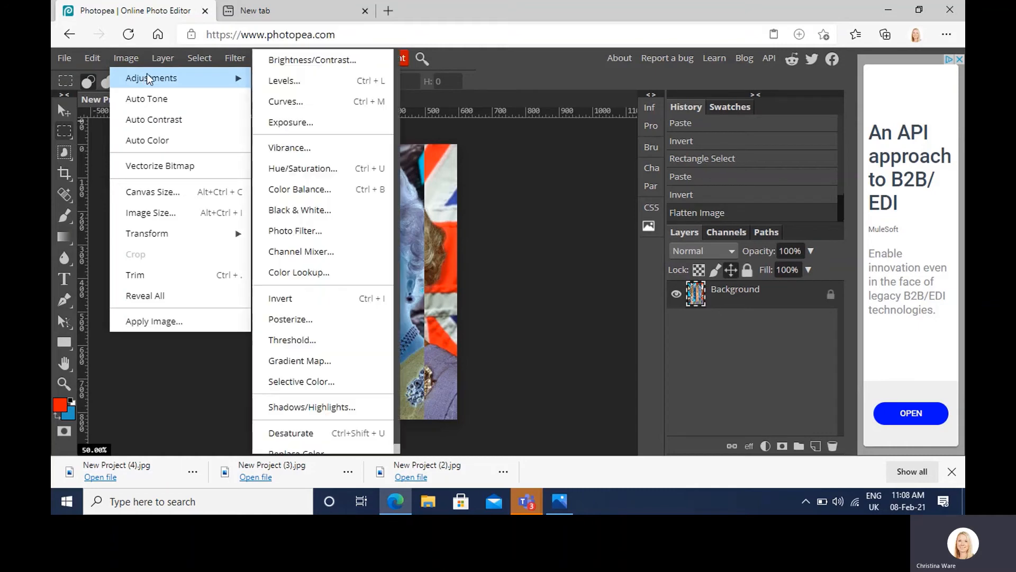
click(353, 211)
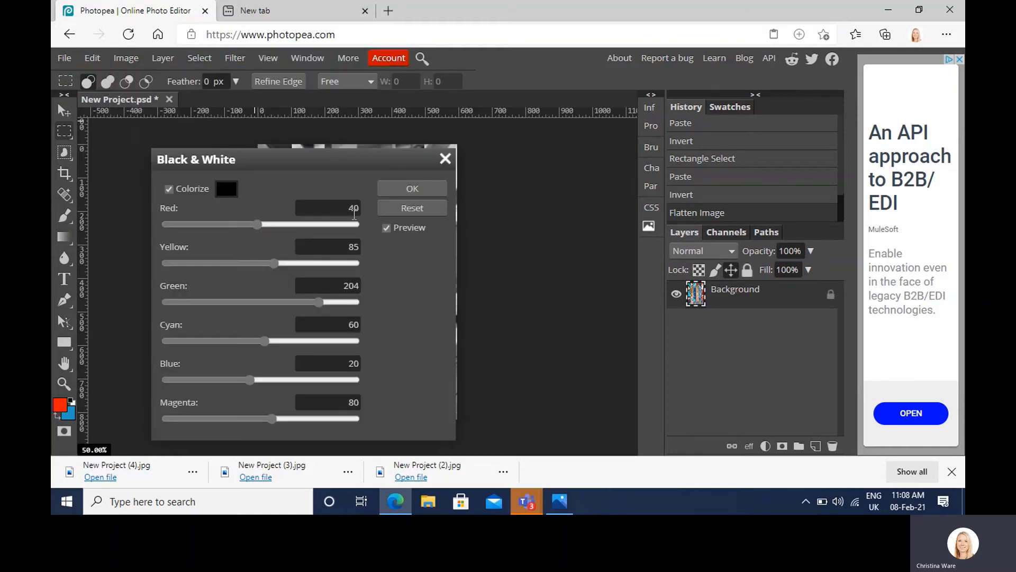
click(411, 186)
Step: Increase the contrast of the black-and-white portrait with a Brightness/Contrast adjustment, with Use Legacy enabled
click(135, 55)
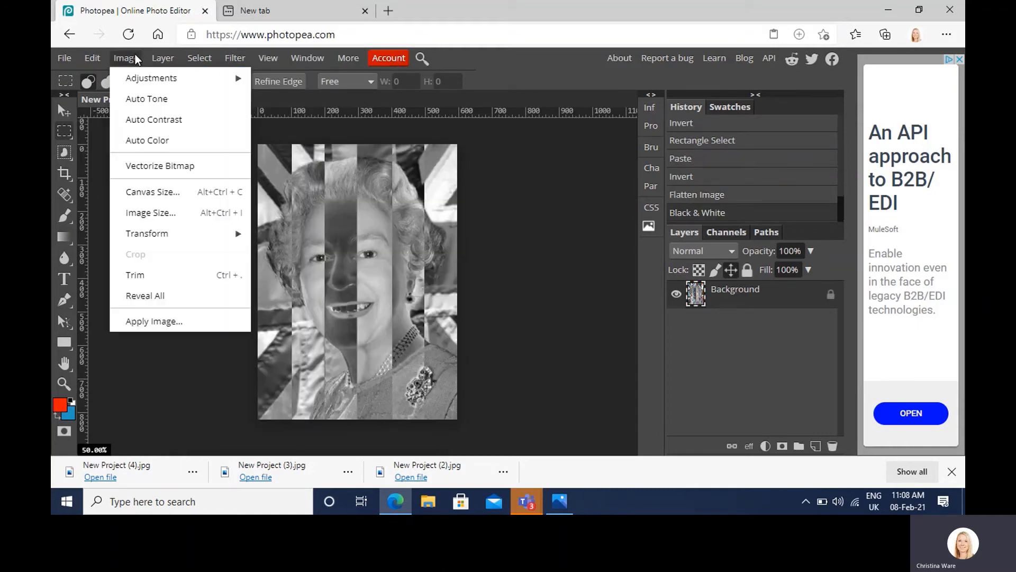
mouse_move(144, 77)
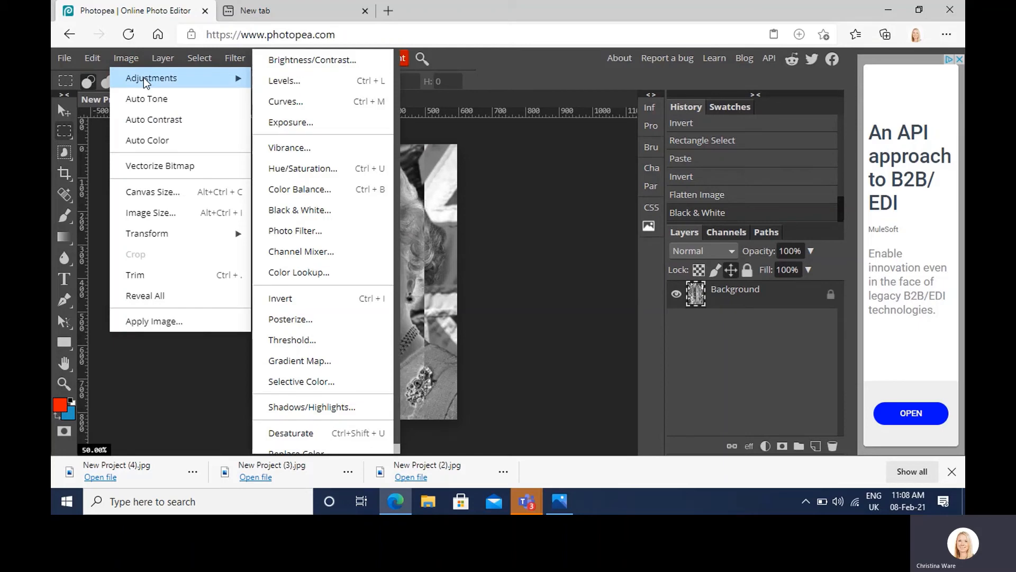
click(294, 64)
click(491, 350)
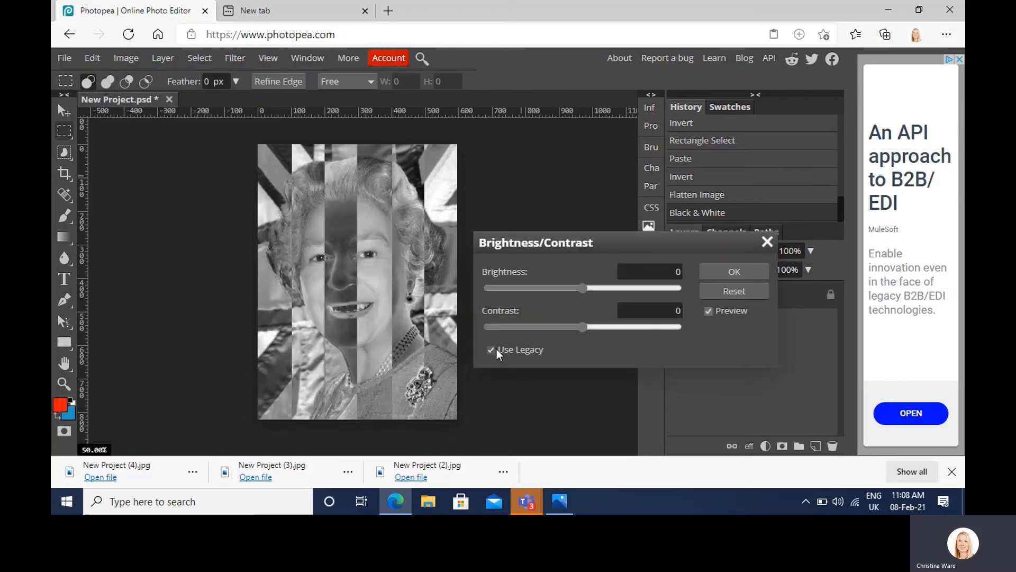
drag(590, 326, 615, 326)
click(710, 272)
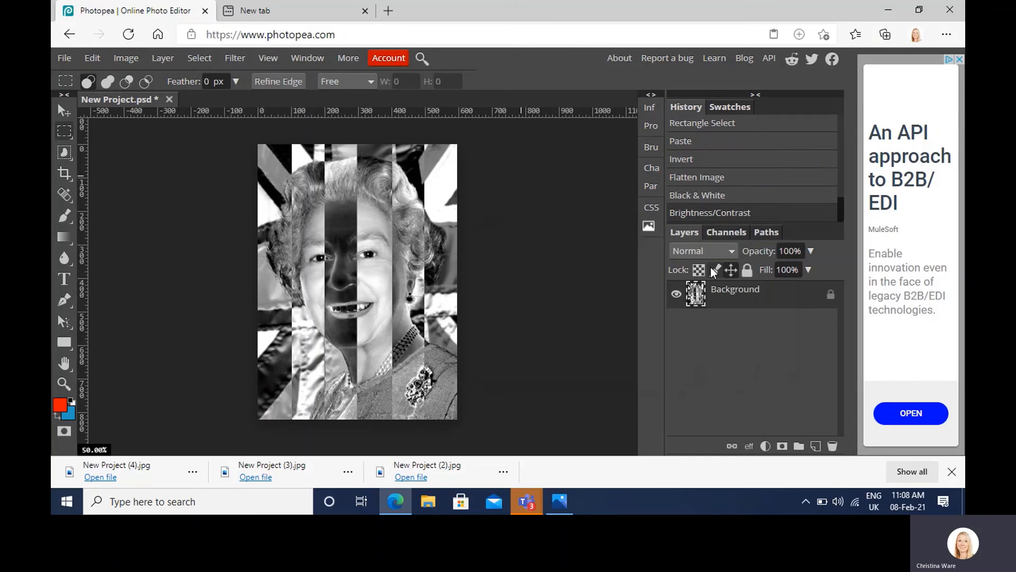
Step: Export the high-contrast black-and-white strip portrait as a 595 × 822 px JPG at 70% quality
click(64, 58)
mouse_move(97, 263)
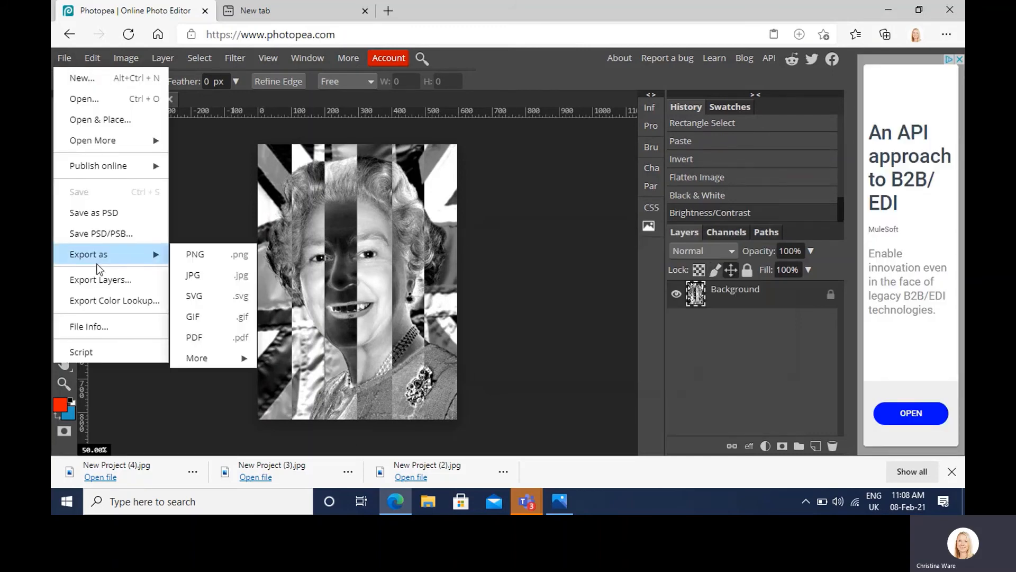
click(202, 268)
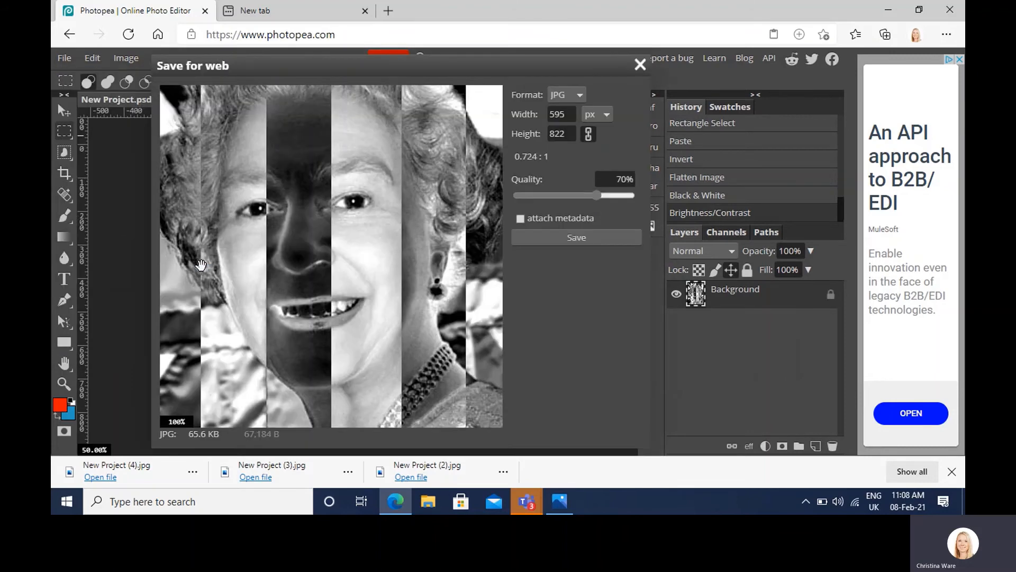
click(542, 237)
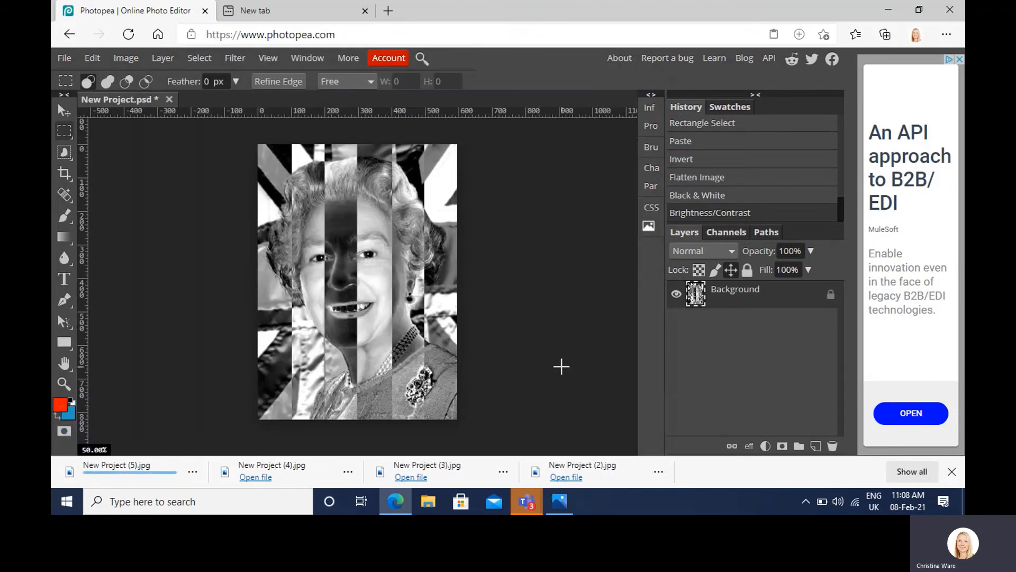
Step: Undo the adjustments, flattening and inverted strips back to the plain Queen and Background layers, and clear the selection
key(ctrl+z)
key(ctrl+z)
key(ctrl+z)
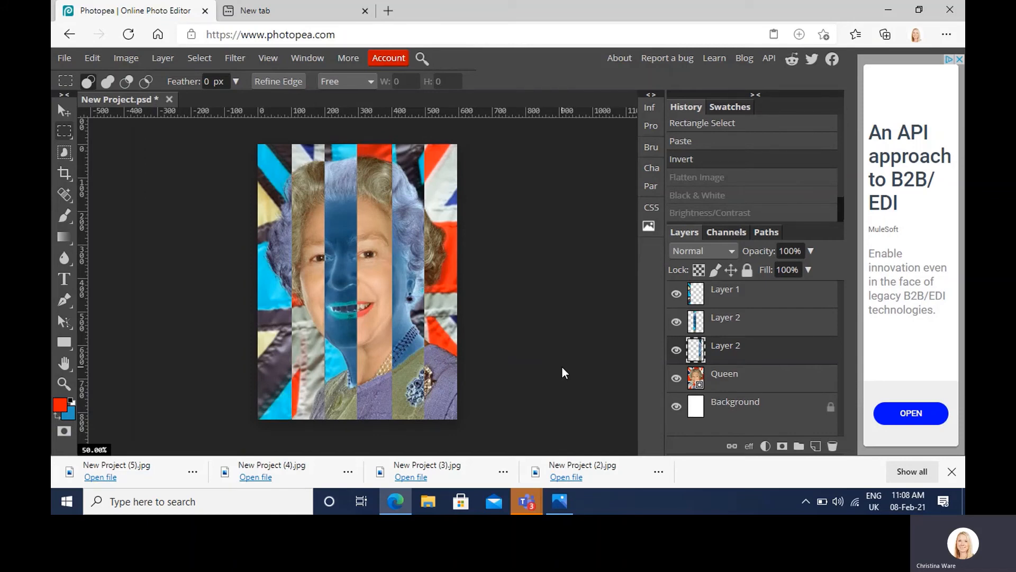
key(ctrl+z)
key(ctrl+z)
key(ctrl+z)
key(ctrl+z)
key(ctrl+z)
key(ctrl+z)
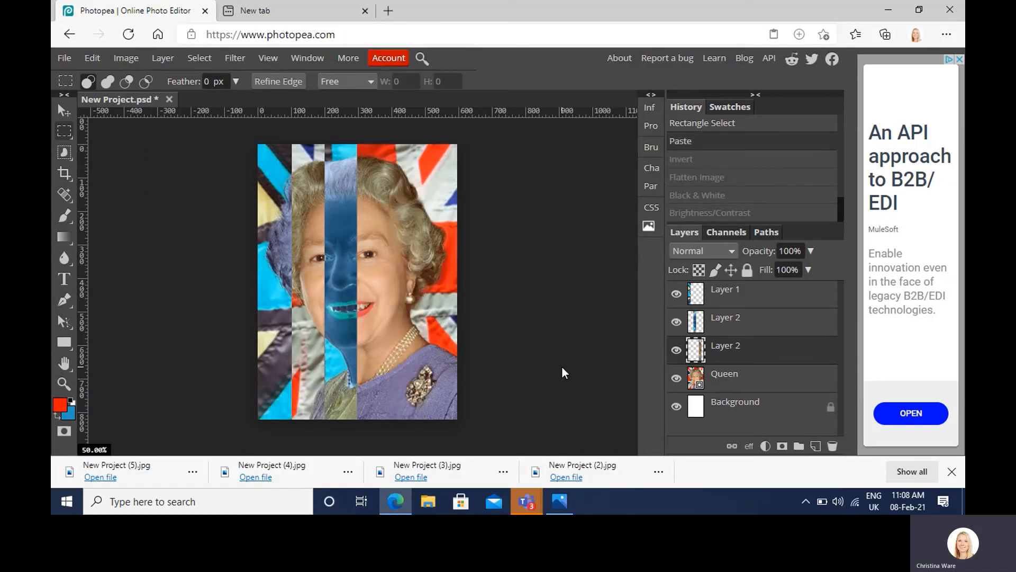
key(ctrl+z)
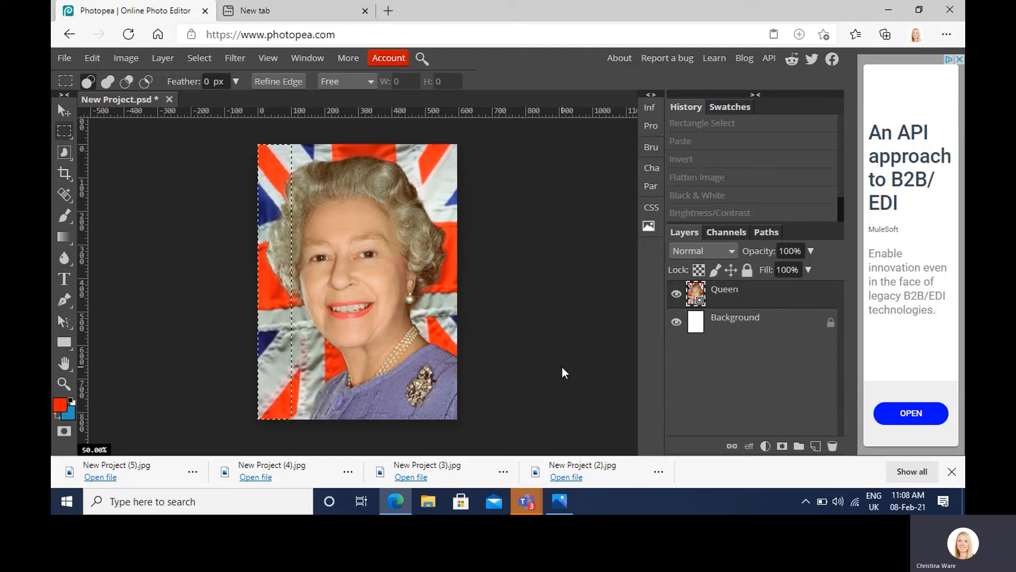
key(ctrl+d)
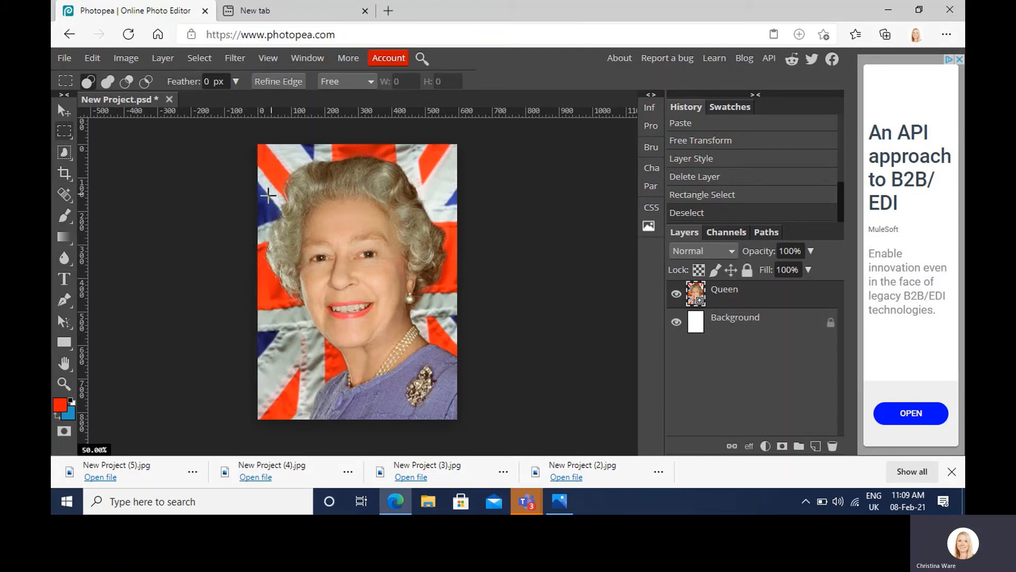
Step: Copy a rectangle about 500 by 465 px around the Queen's face onto a new layer and flip it vertically
drag(271, 194, 439, 349)
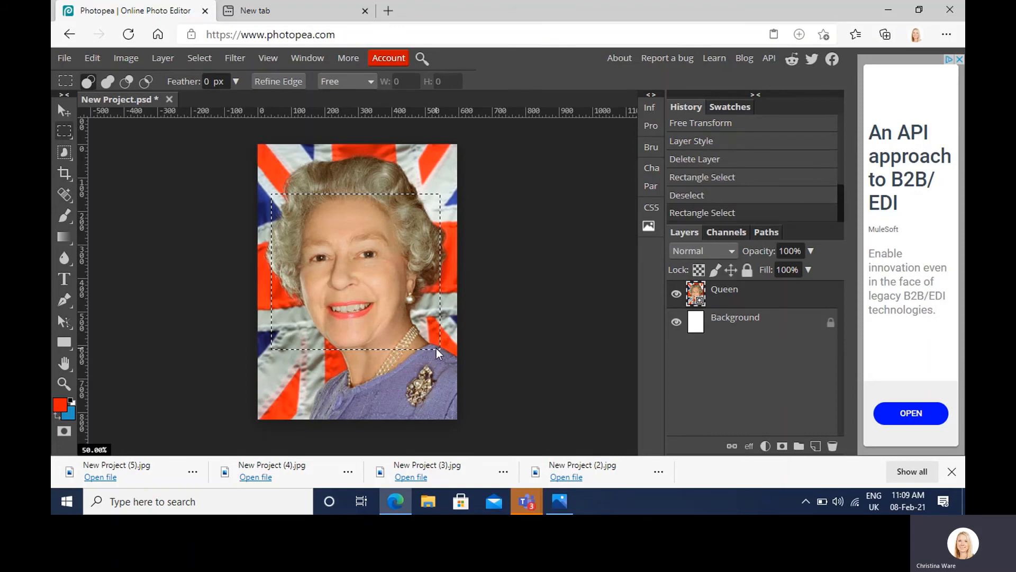
key(ctrl+v)
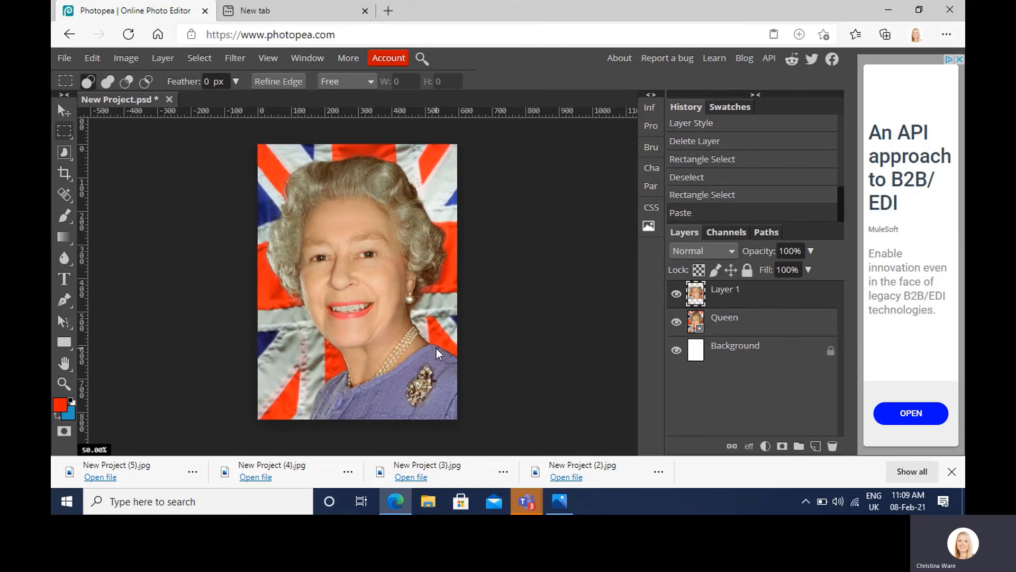
key(ctrl+t)
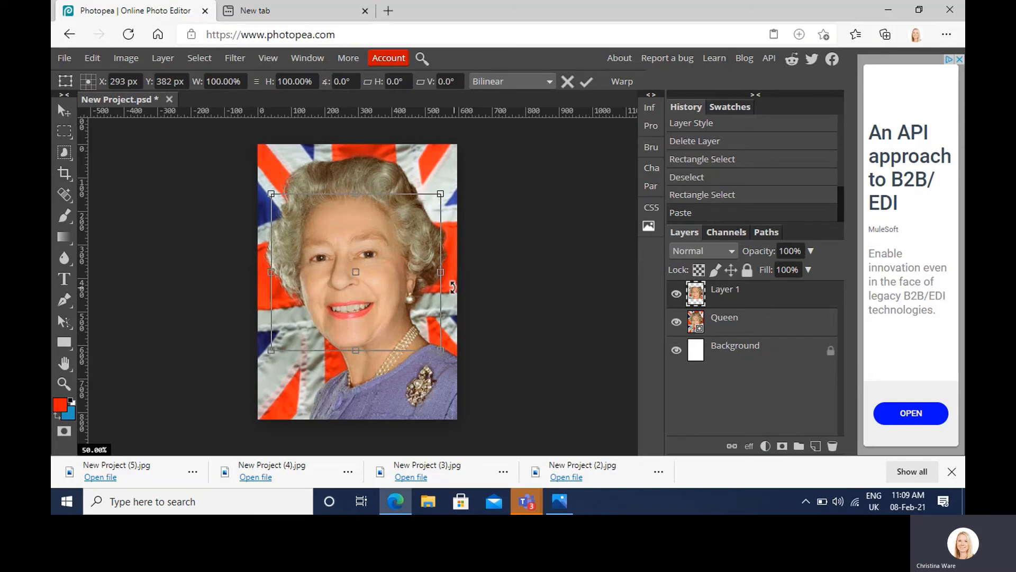
right_click(418, 222)
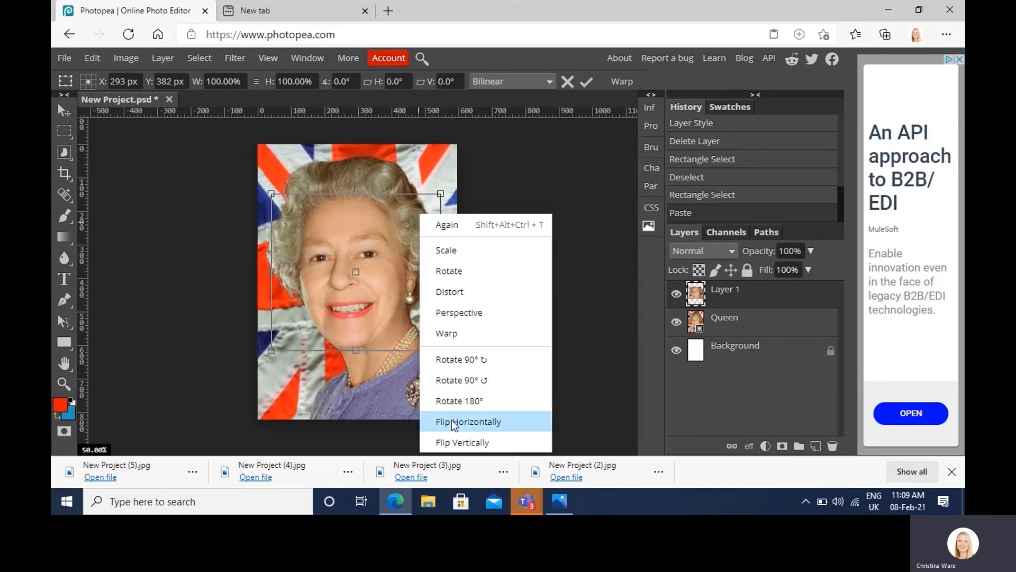
click(450, 441)
key(Return)
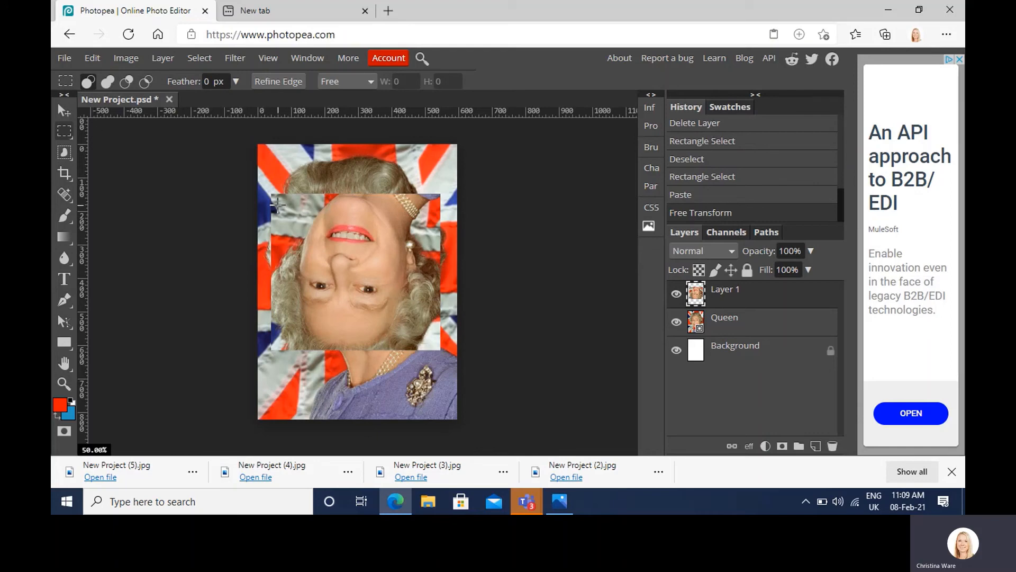
Step: Copy a rectangle about 450 by 410 px inside the flipped face onto a new layer and flip it vertically
drag(281, 202, 431, 341)
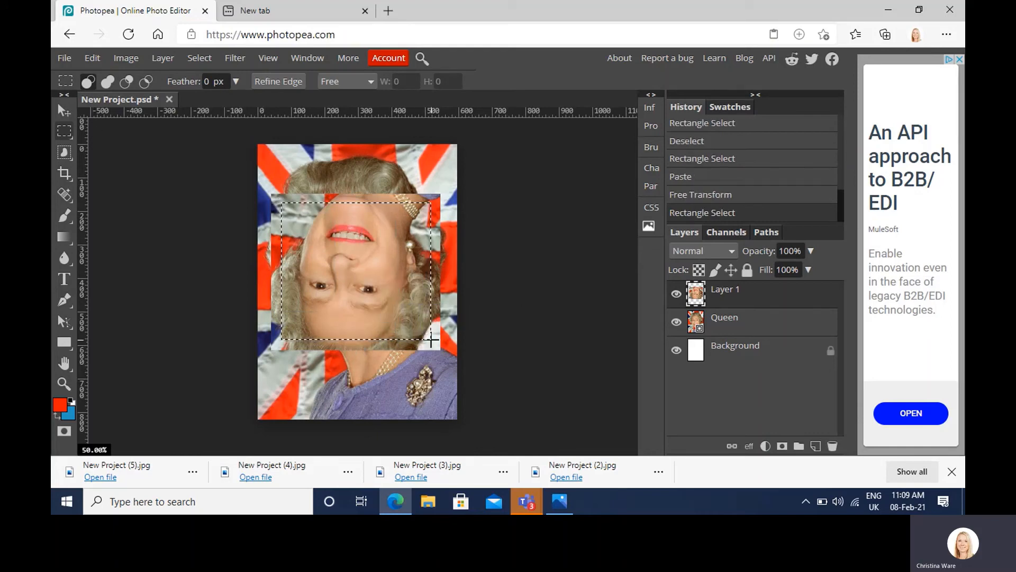
key(ctrl+c)
key(ctrl+v)
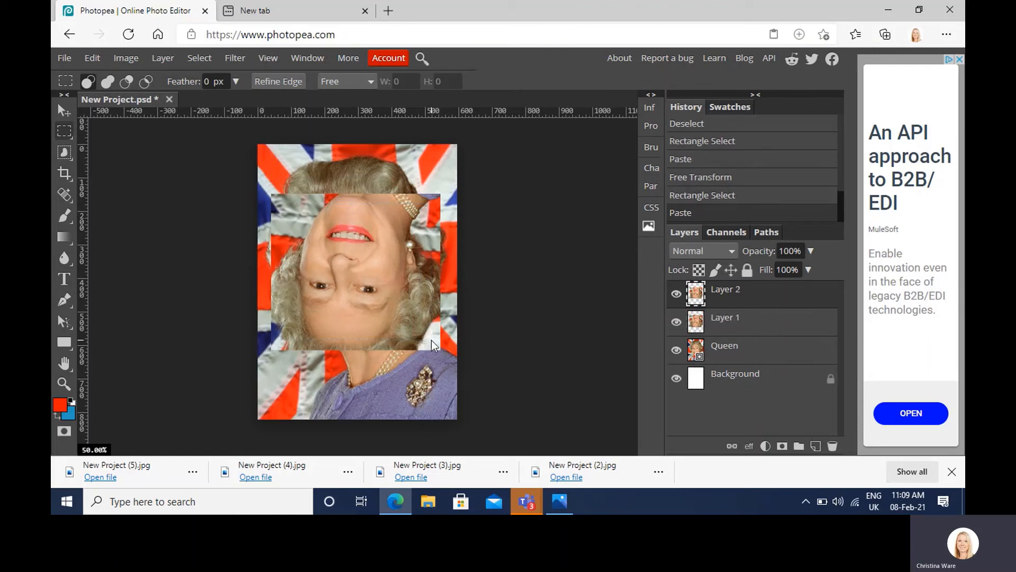
key(ctrl+t)
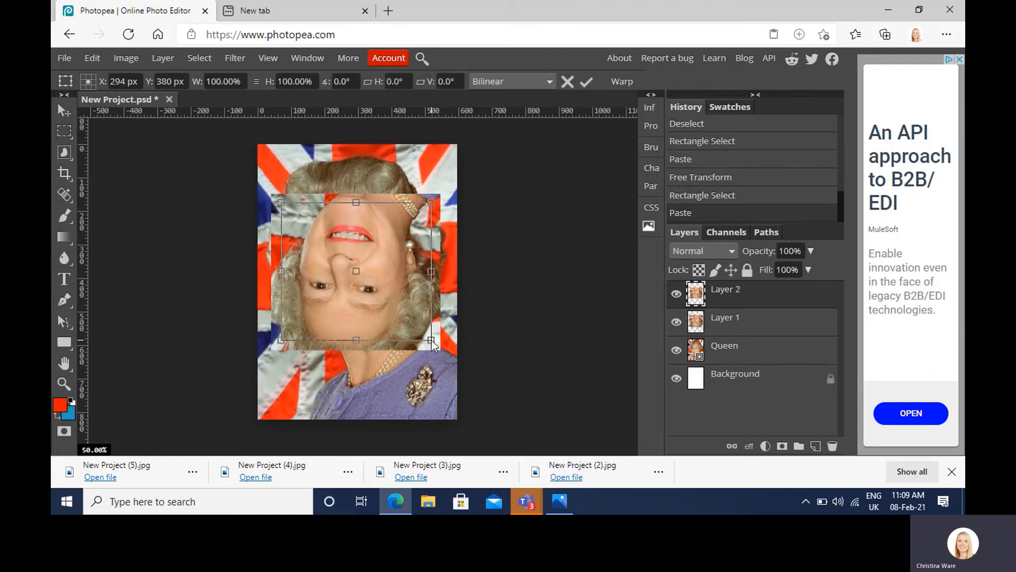
right_click(413, 293)
click(443, 441)
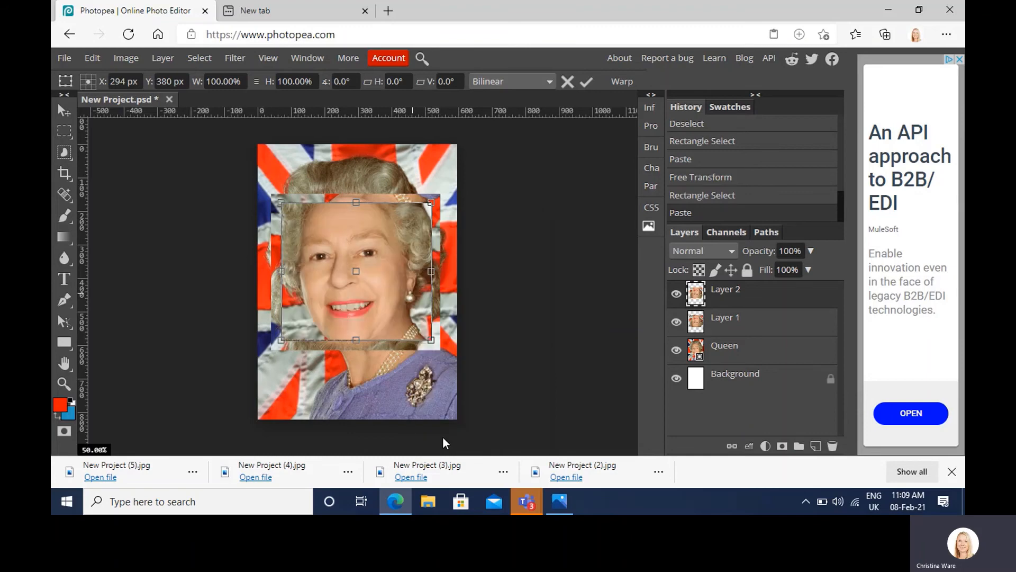
key(Return)
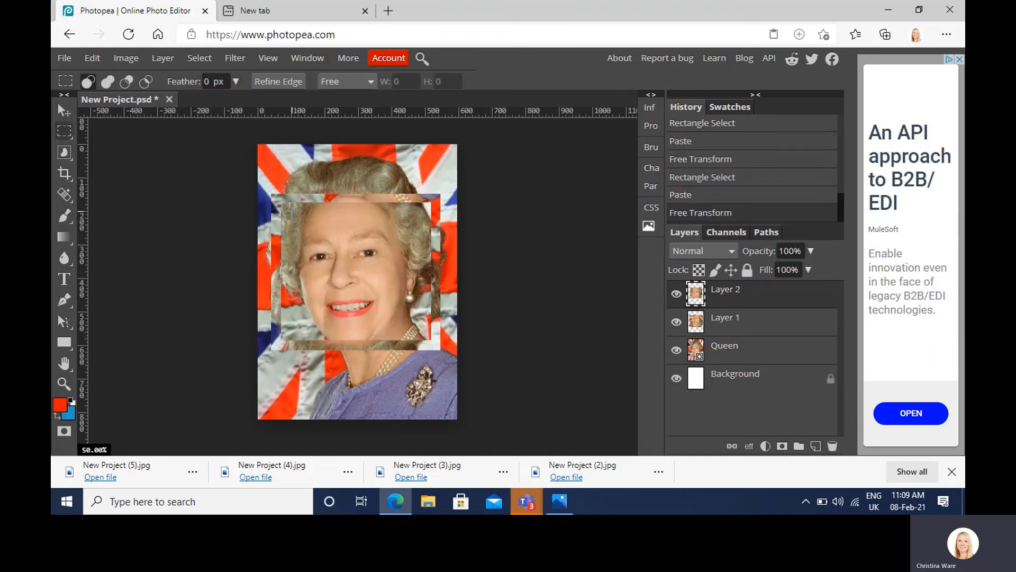
Step: Copy a rectangle about 390 by 350 px inside the second nested frame onto a new layer and flip it vertically
drag(291, 211, 421, 329)
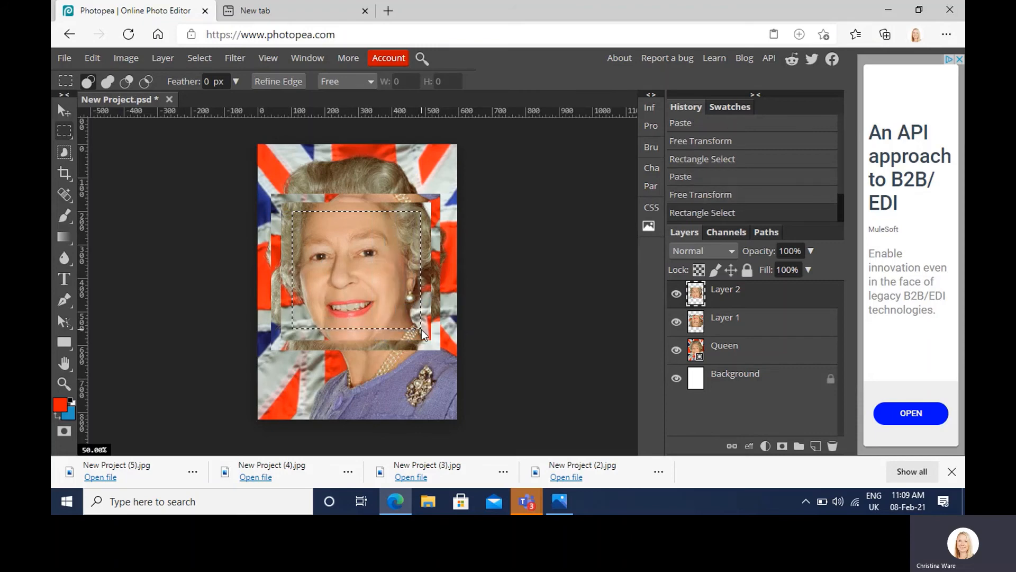
key(ctrl+c)
key(ctrl+v)
key(ctrl+t)
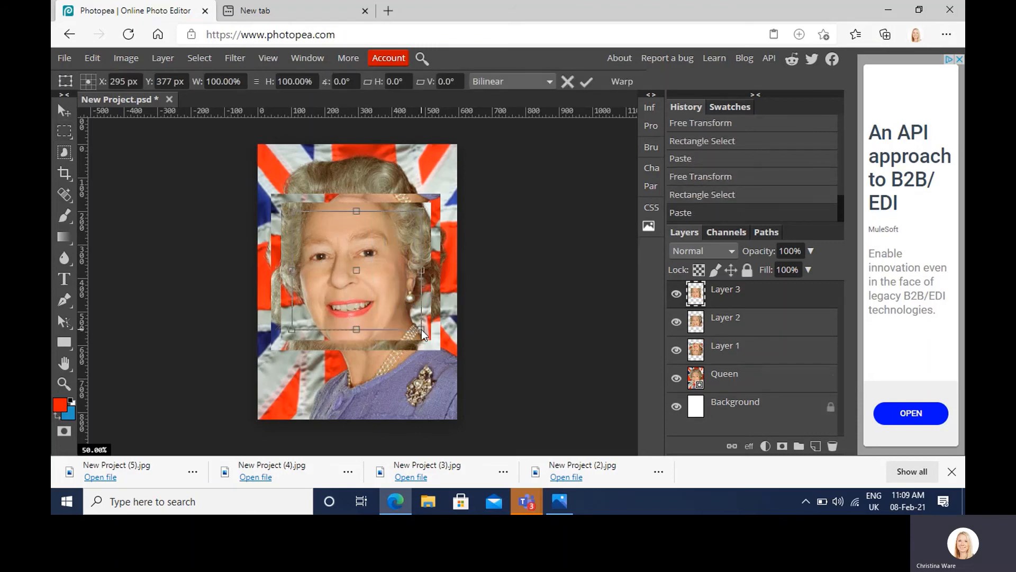
right_click(384, 268)
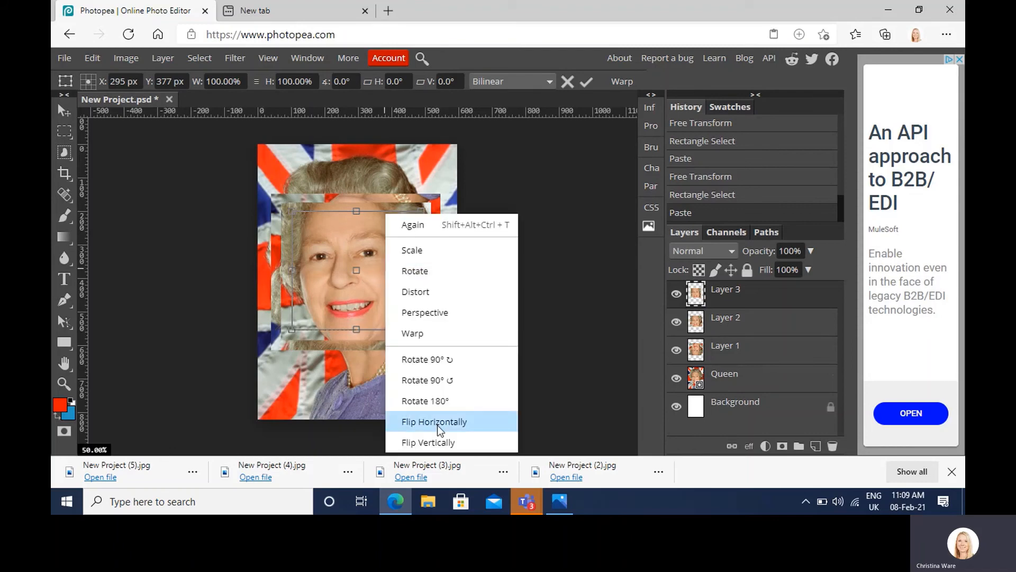
click(442, 443)
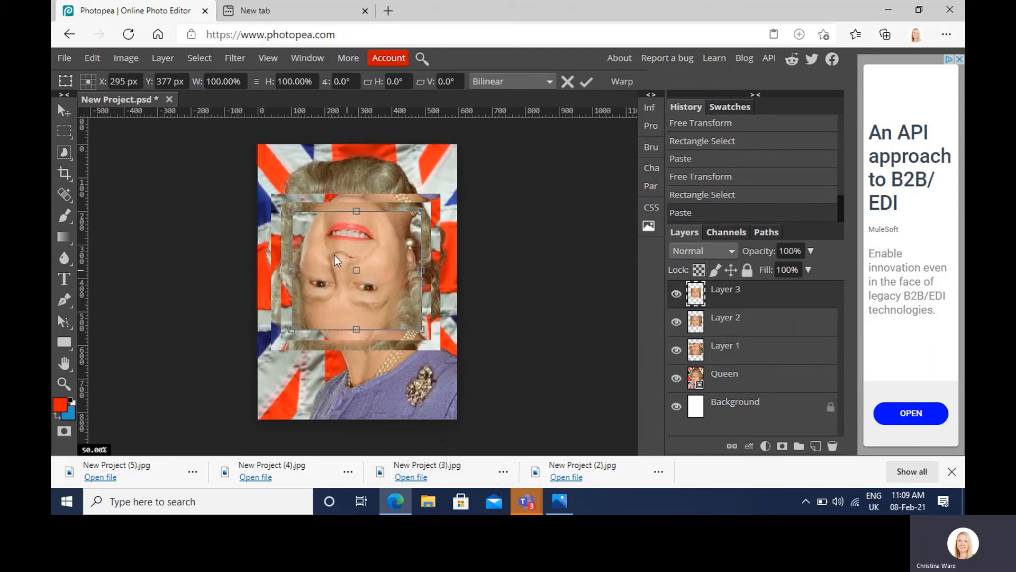
key(Return)
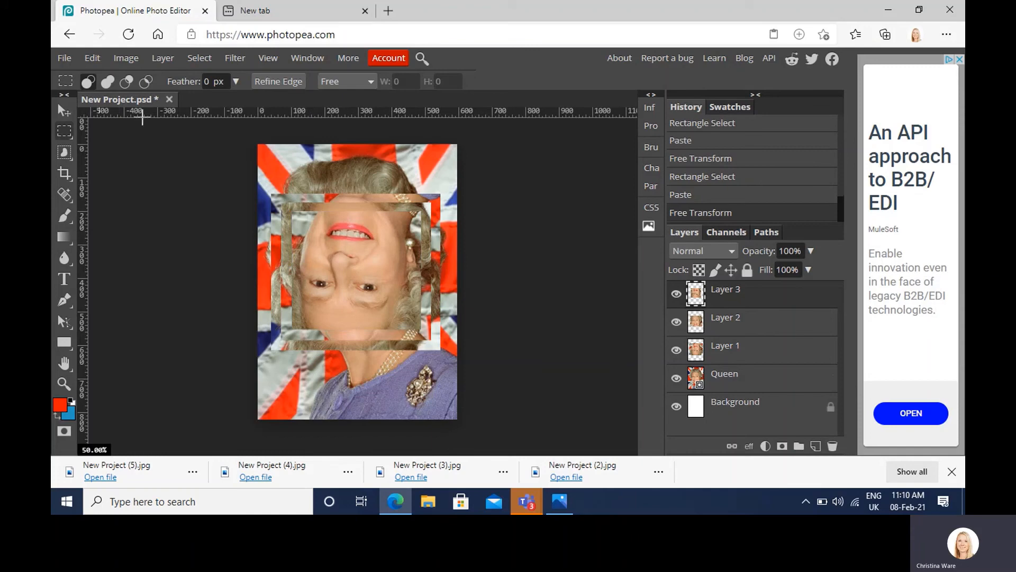
Step: Copy a rectangle about 330 by 300 px inside the third nested frame onto a new layer and flip it vertically
drag(301, 220, 412, 320)
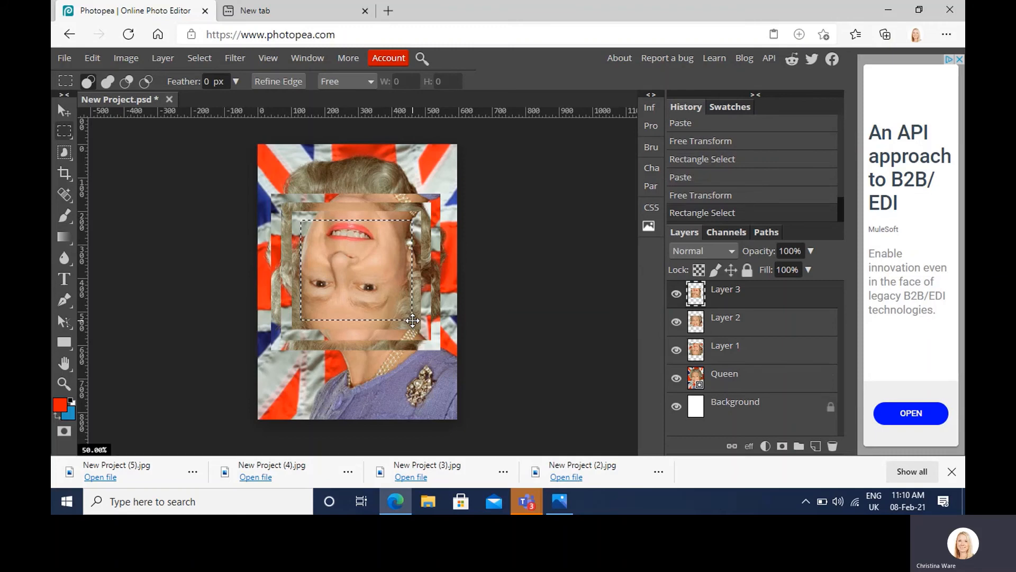
key(ctrl+v)
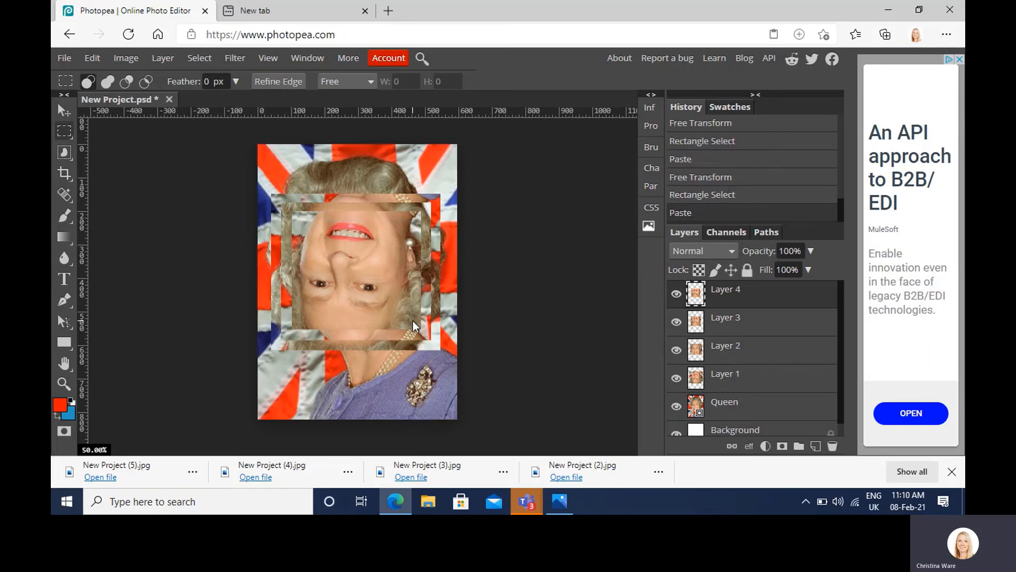
key(ctrl+t)
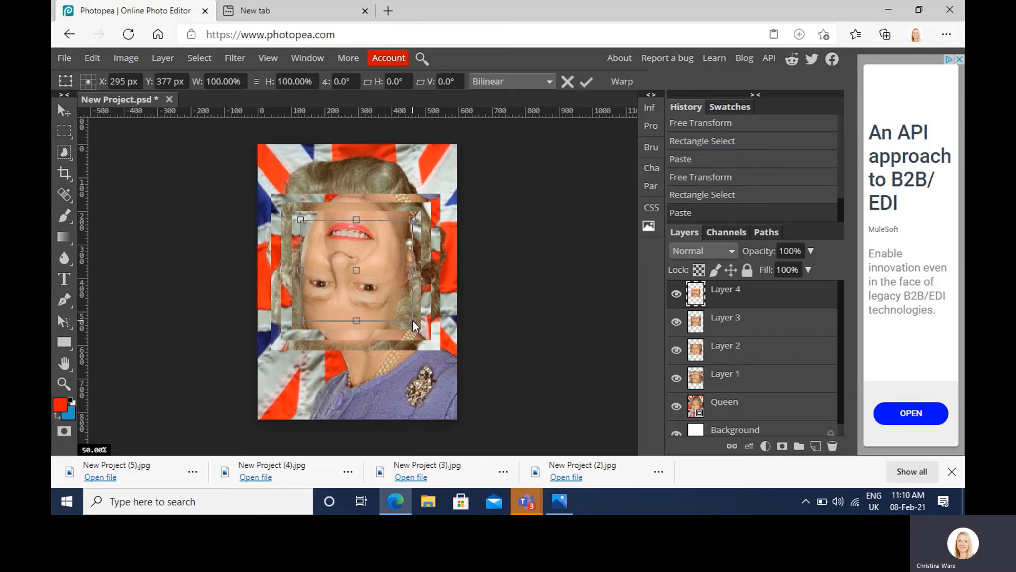
right_click(373, 285)
click(426, 438)
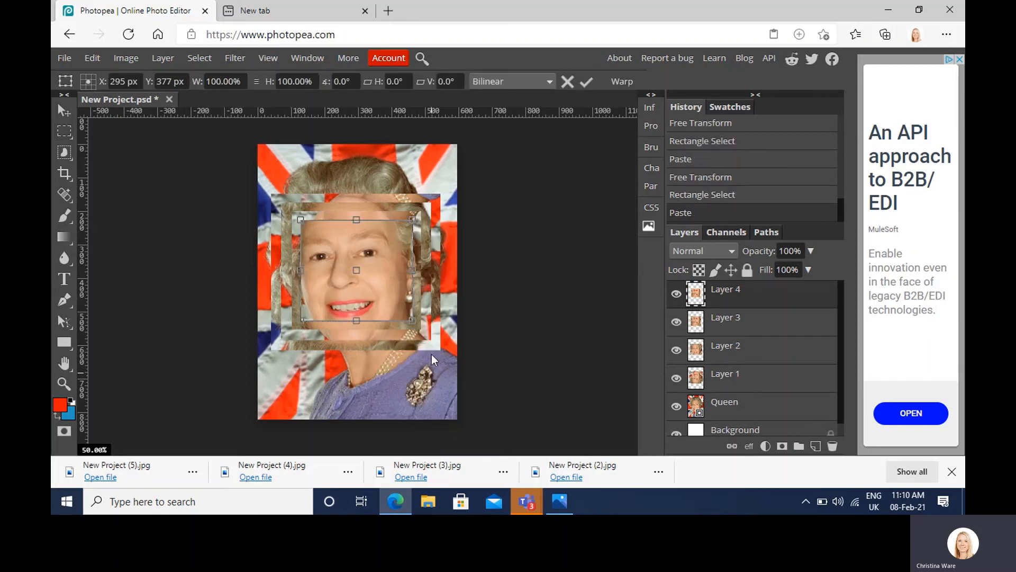
key(Return)
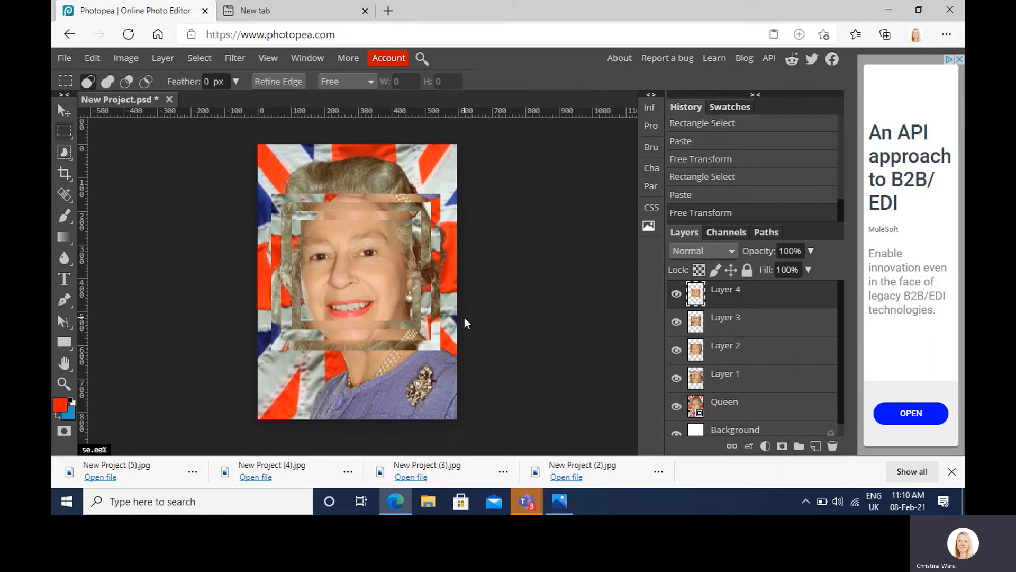
Step: Open the Filter Gallery for Layer 1 and look through the available effects
click(730, 325)
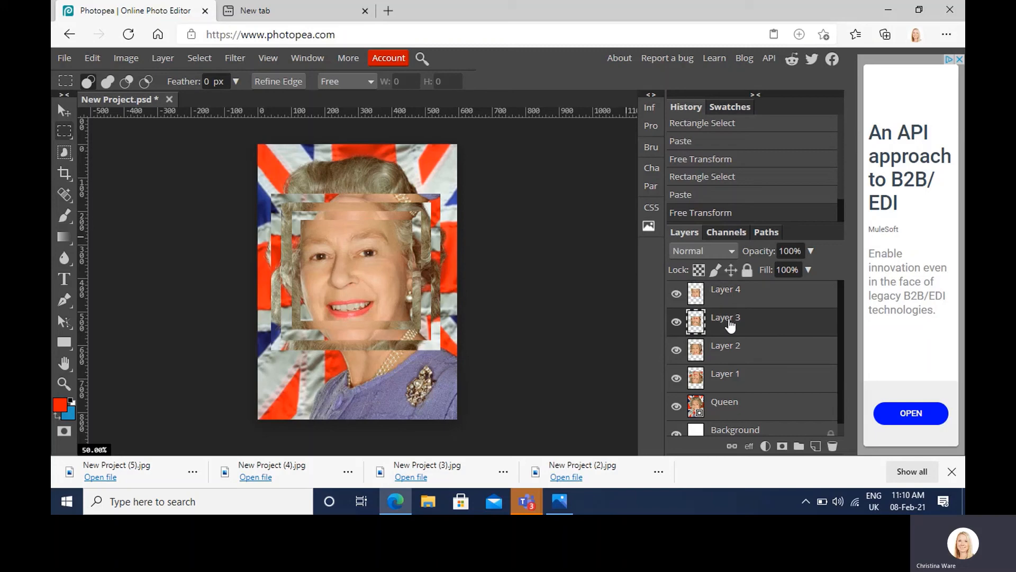
click(800, 374)
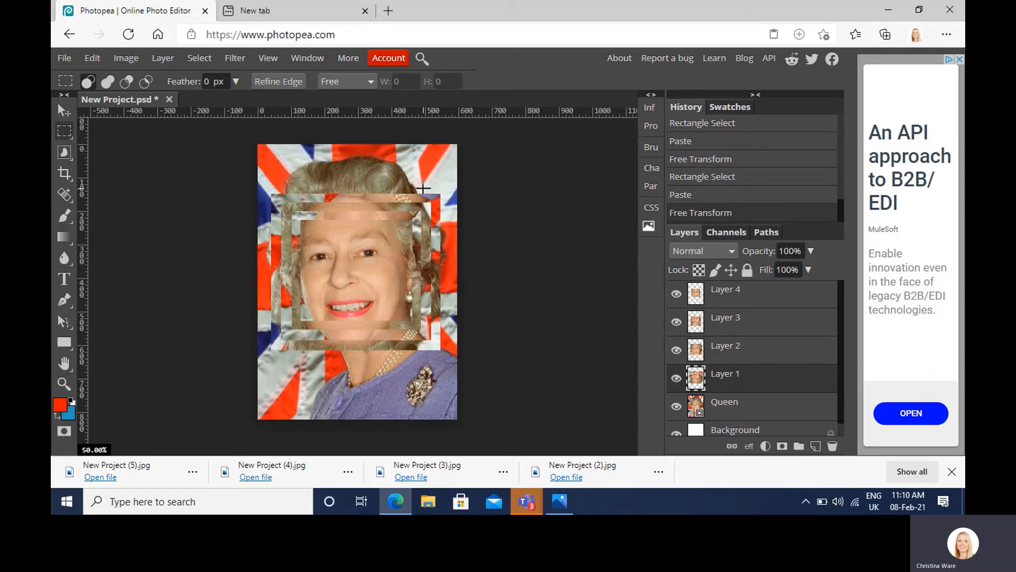
click(235, 59)
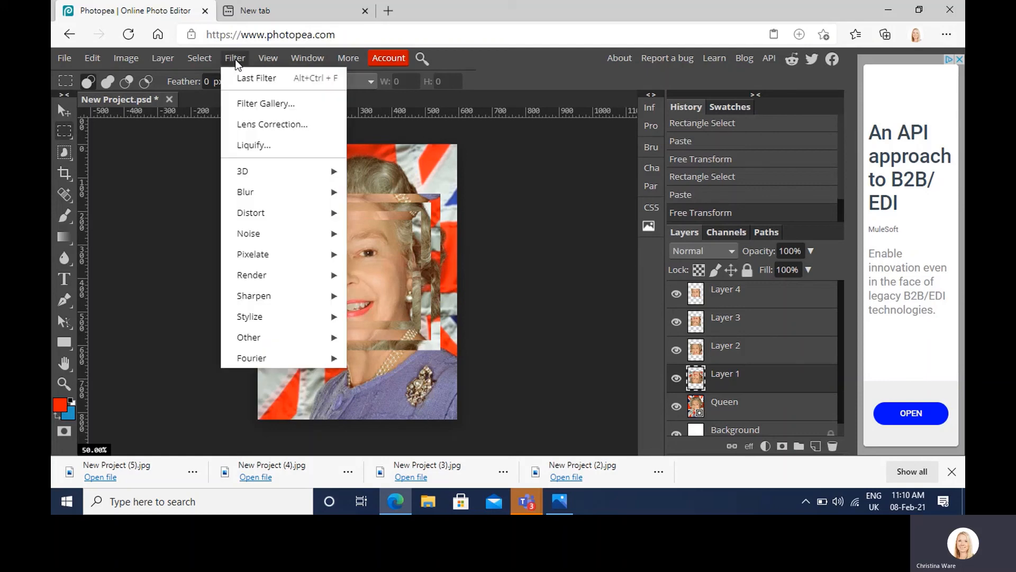
click(252, 104)
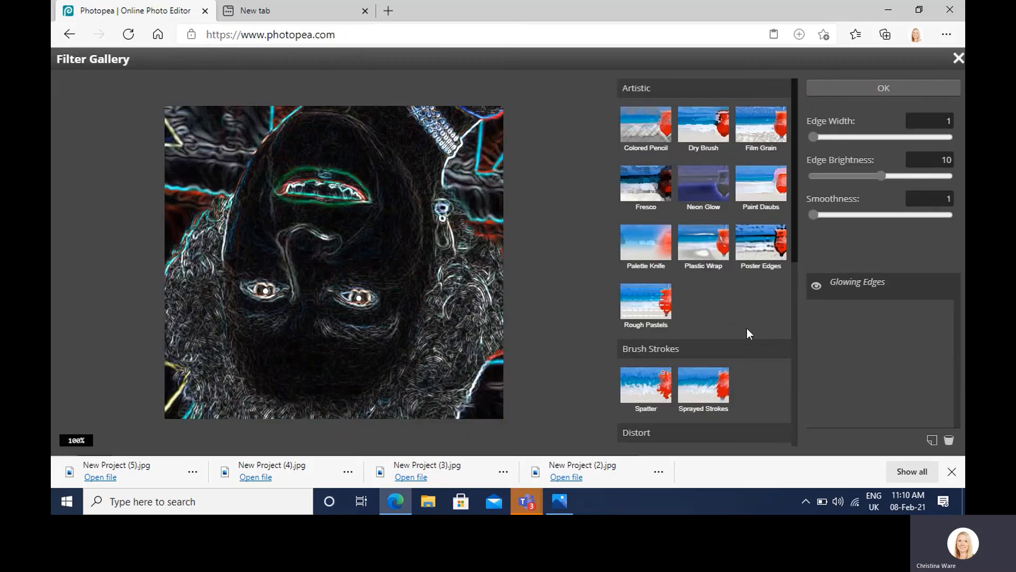
scroll(712, 283, down, 5)
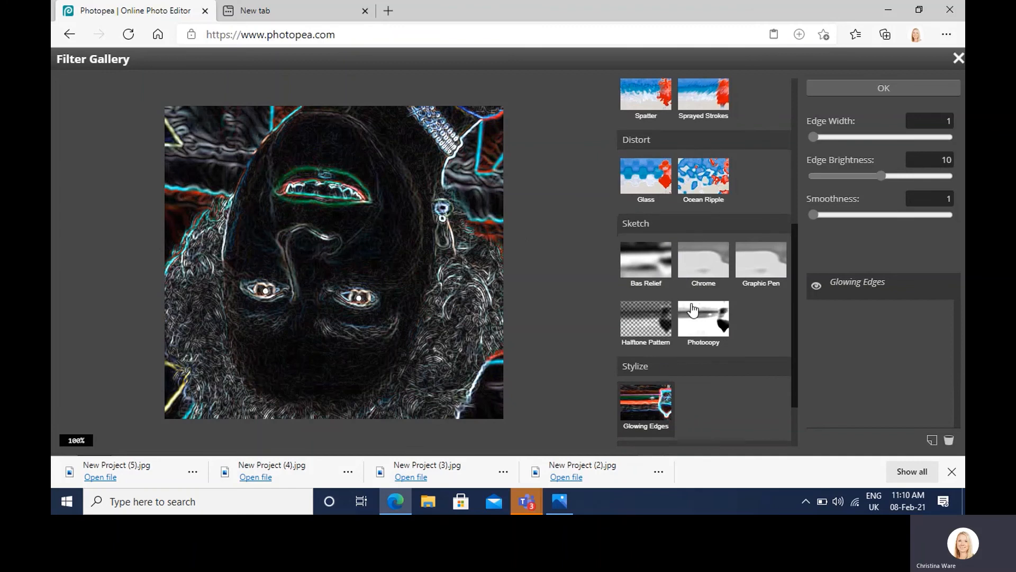
scroll(692, 311, up, 5)
scroll(693, 311, down, 5)
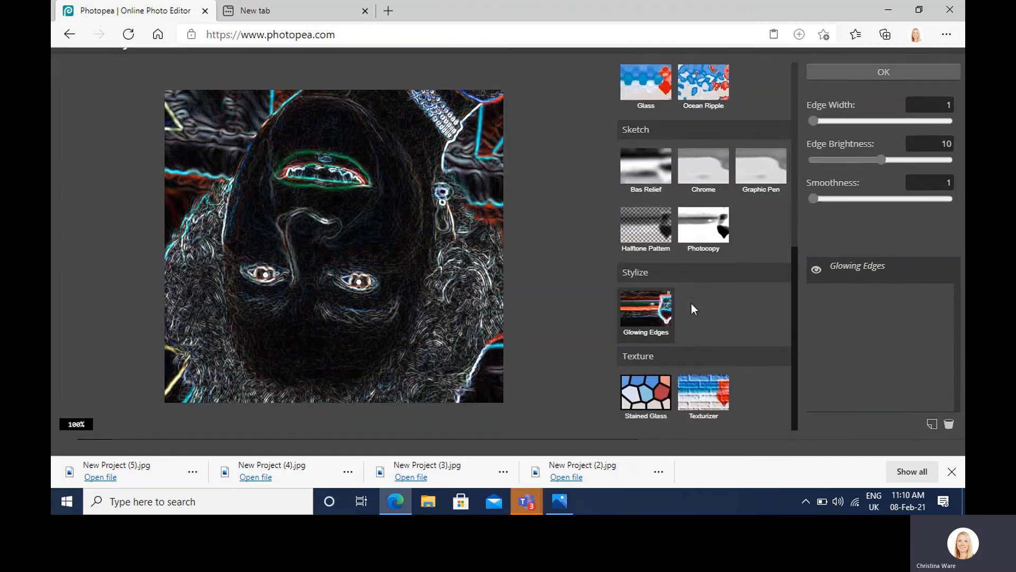
scroll(692, 304, up, 5)
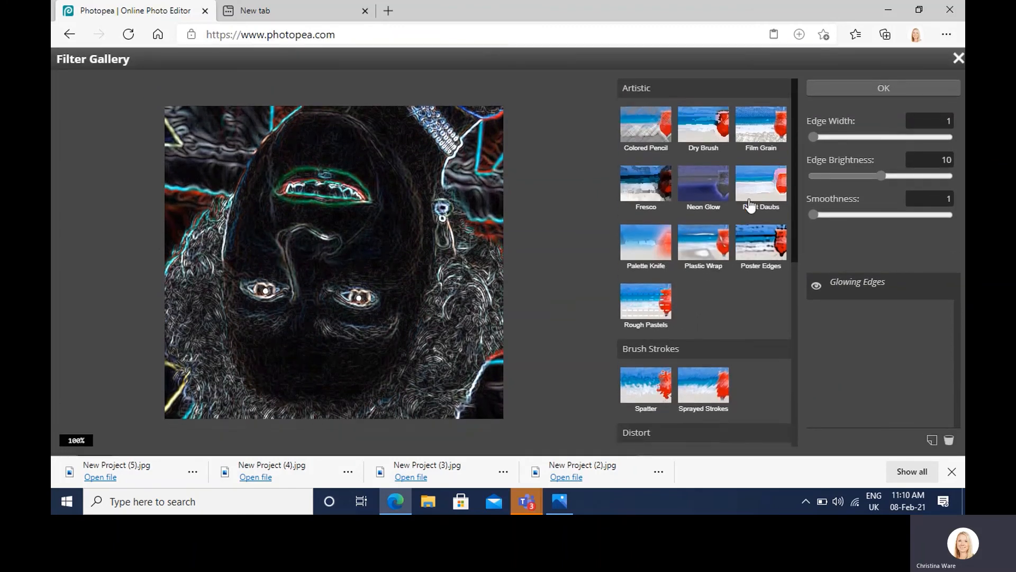
Step: Apply the Neon Glow filter to Layer 1 with a white (ffffff) glow colour, glow size 5 and brightness 15
click(710, 186)
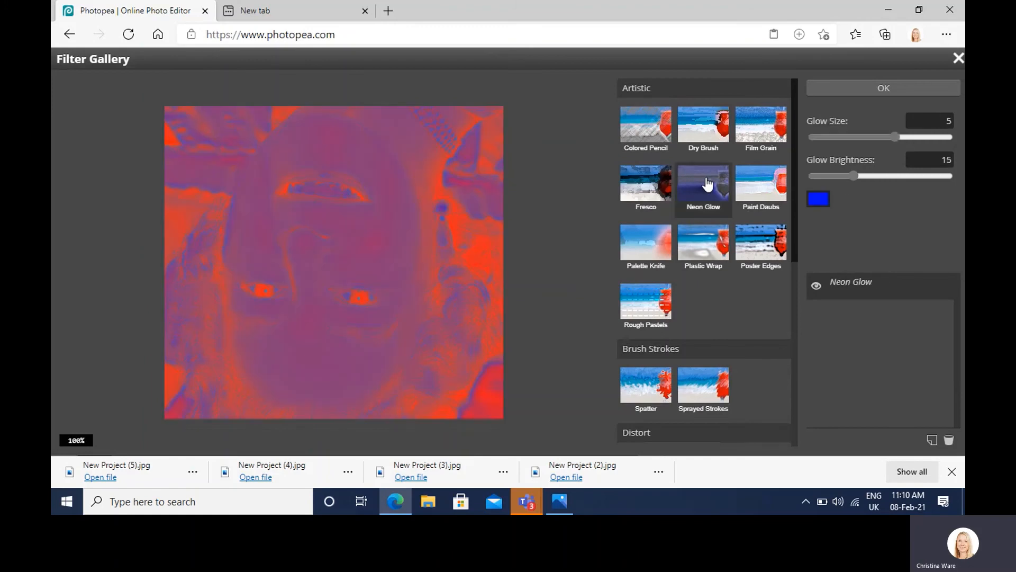
click(645, 131)
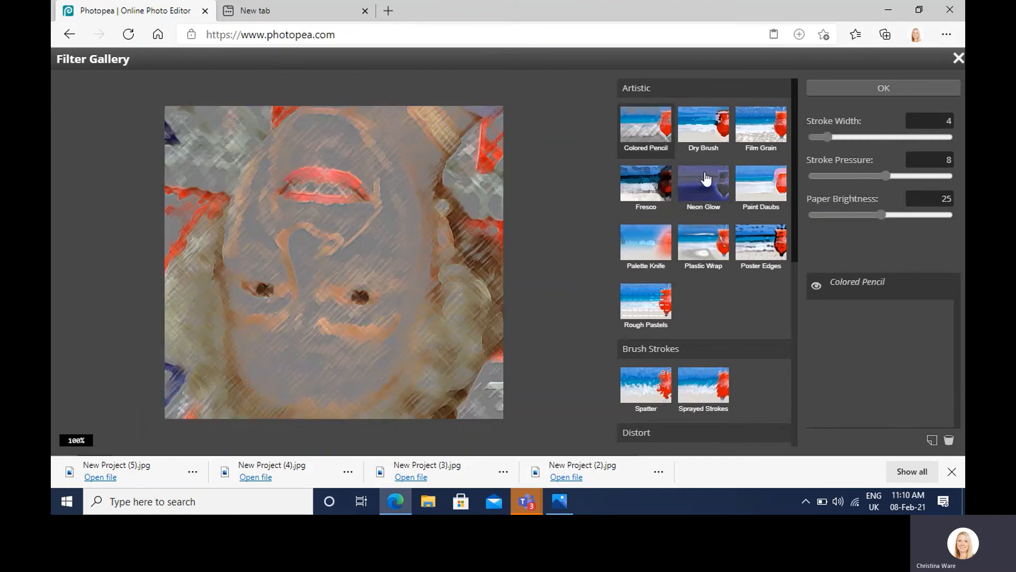
click(707, 180)
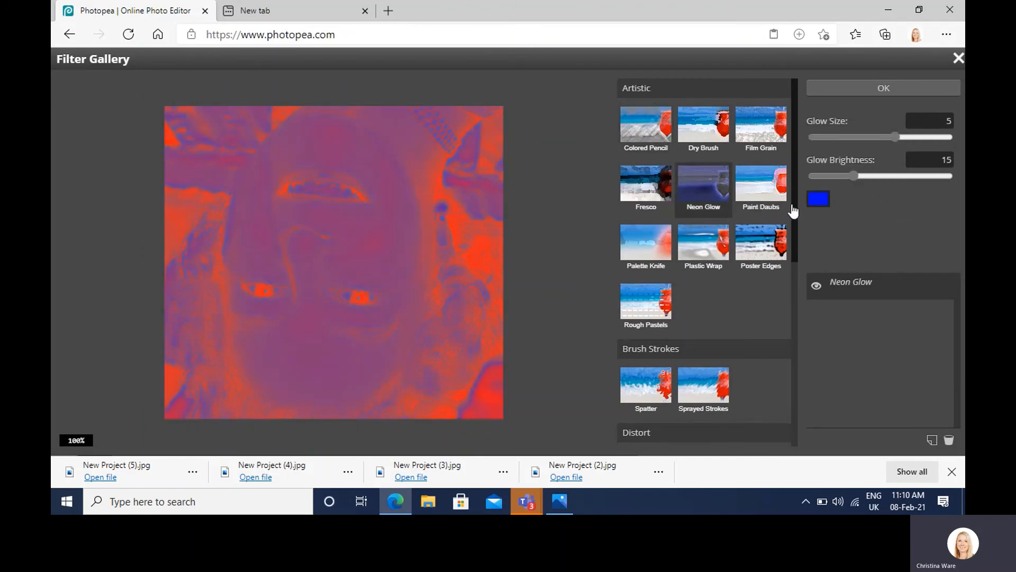
click(819, 200)
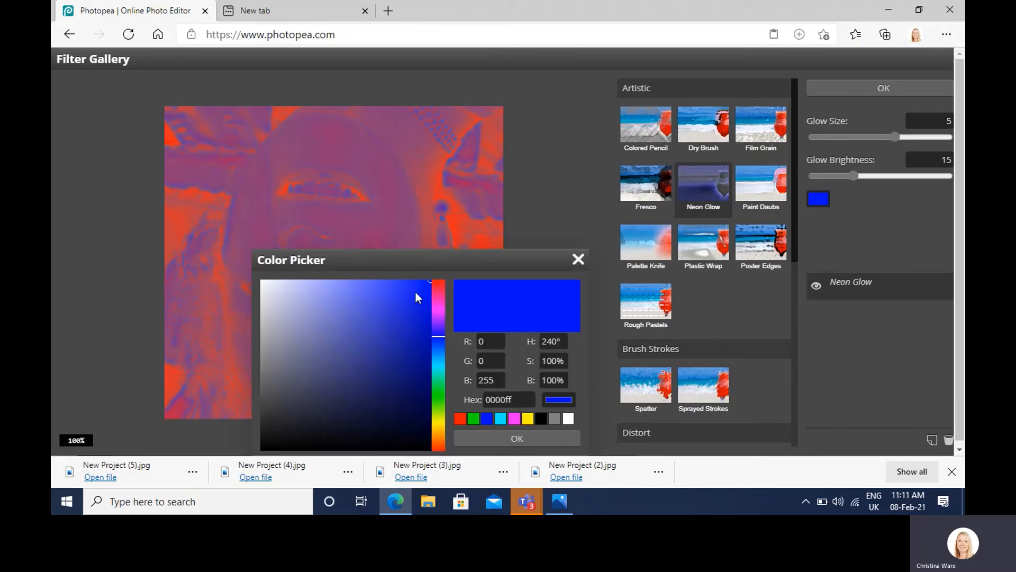
drag(278, 288, 249, 260)
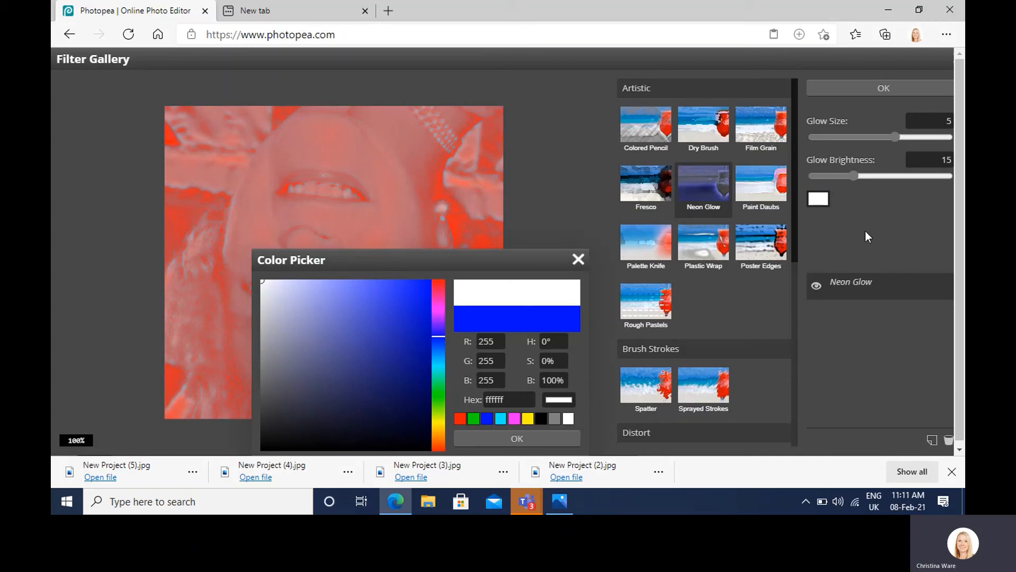
click(511, 439)
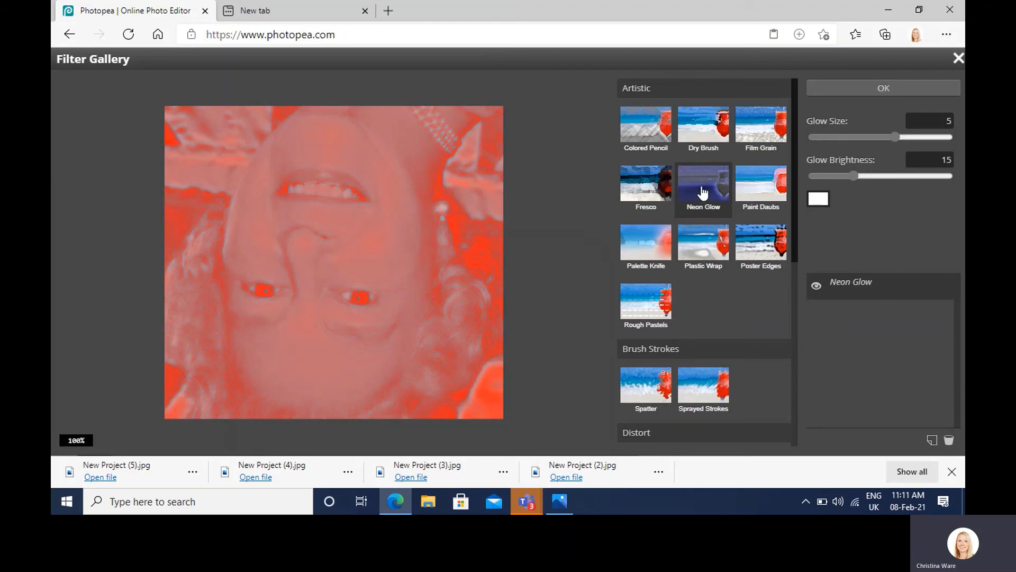
click(838, 95)
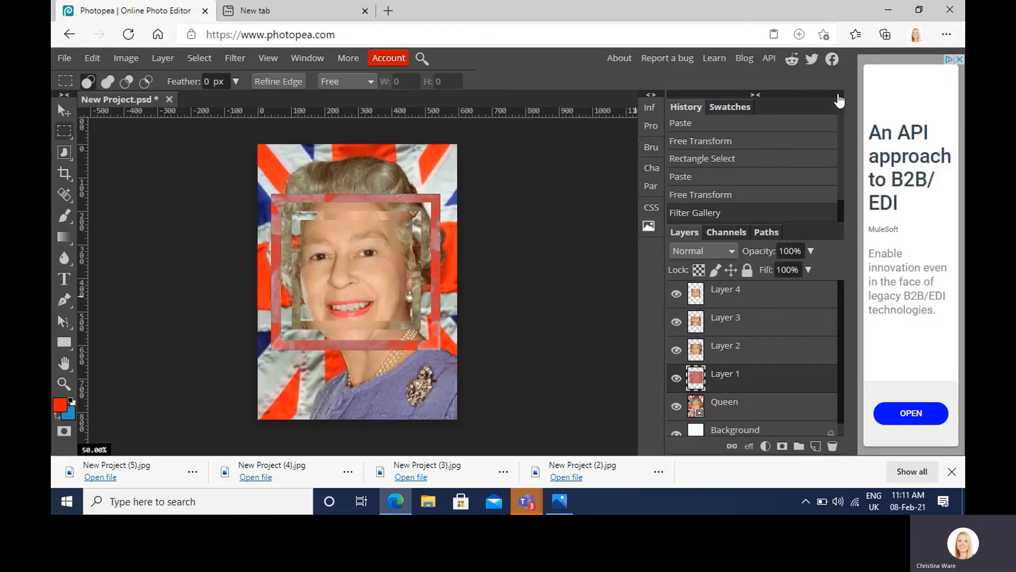
Step: Apply the Neon Glow filter to Layer 3 with a white (ffffff) glow colour, glow size 5 and brightness 15
click(754, 333)
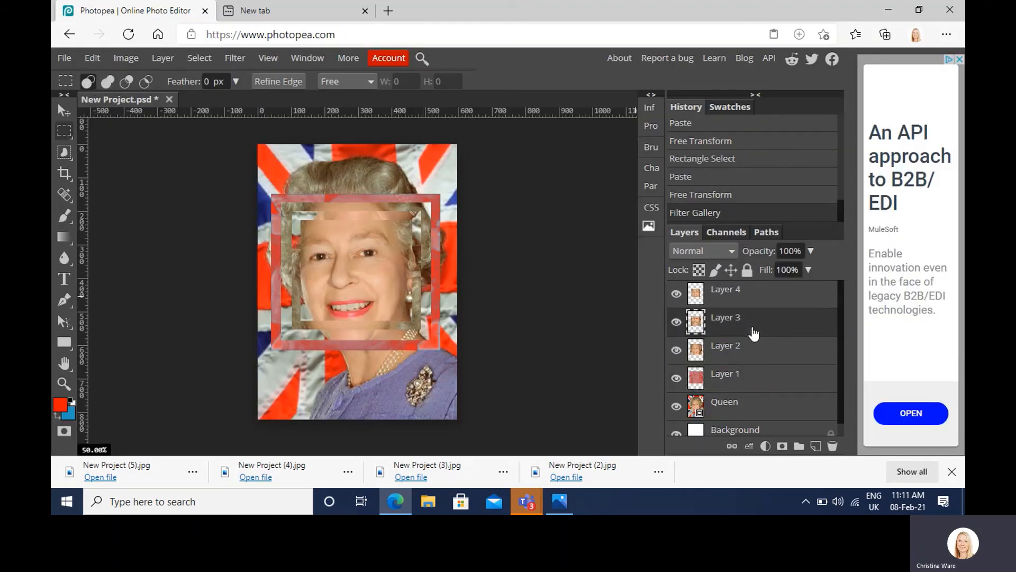
click(236, 58)
click(250, 100)
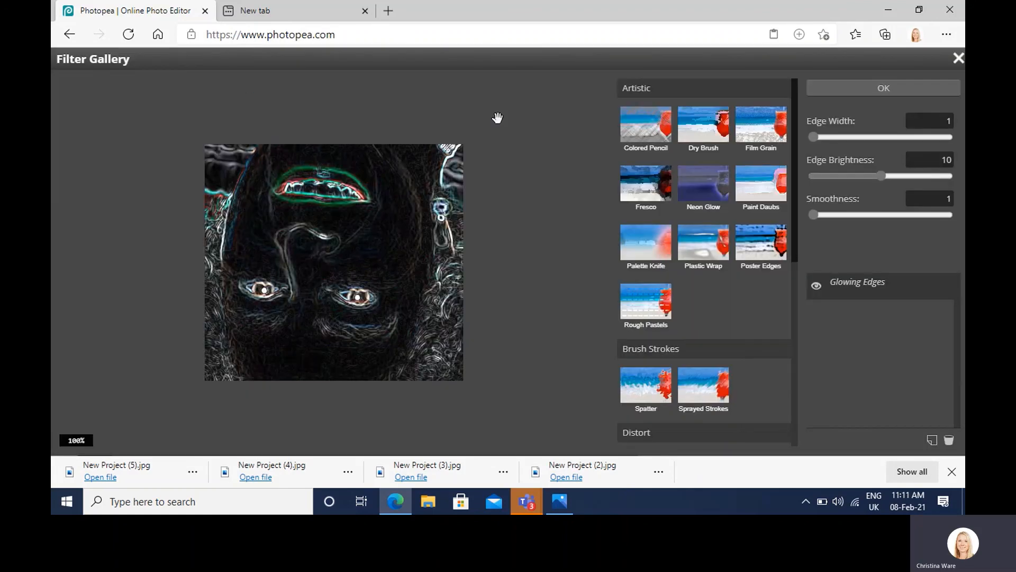
click(704, 196)
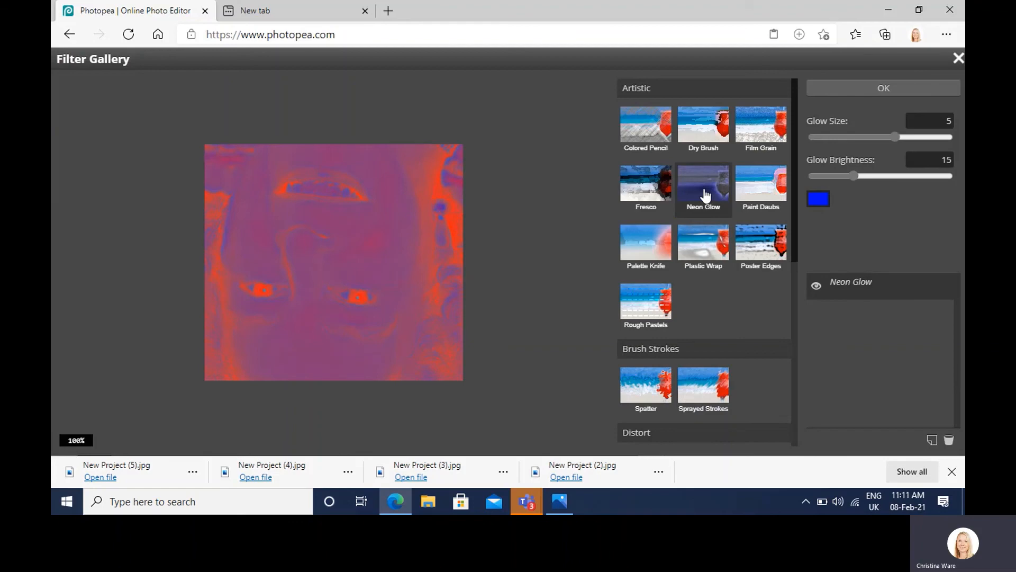
click(818, 200)
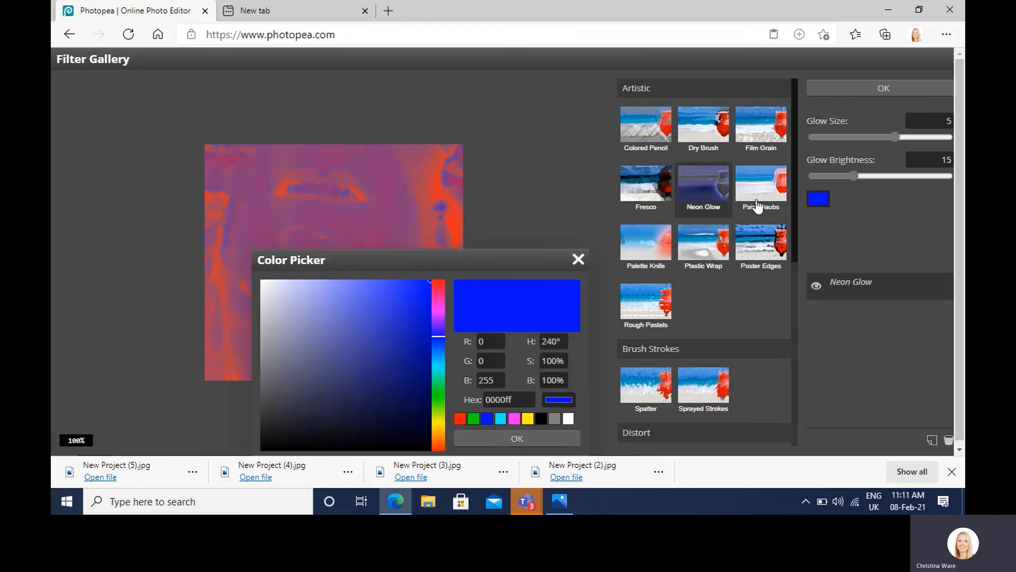
drag(306, 294, 242, 273)
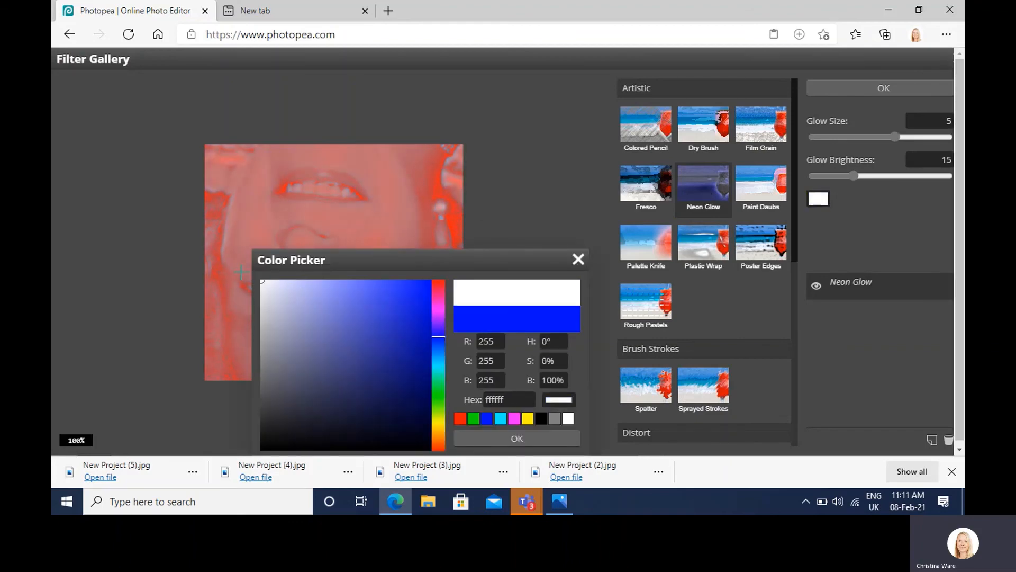
click(535, 439)
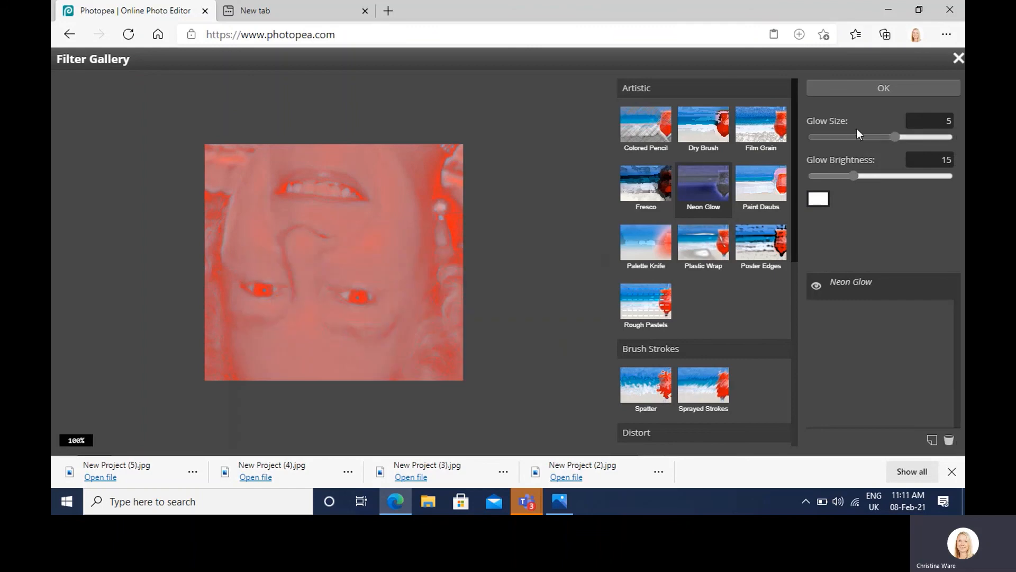
click(878, 91)
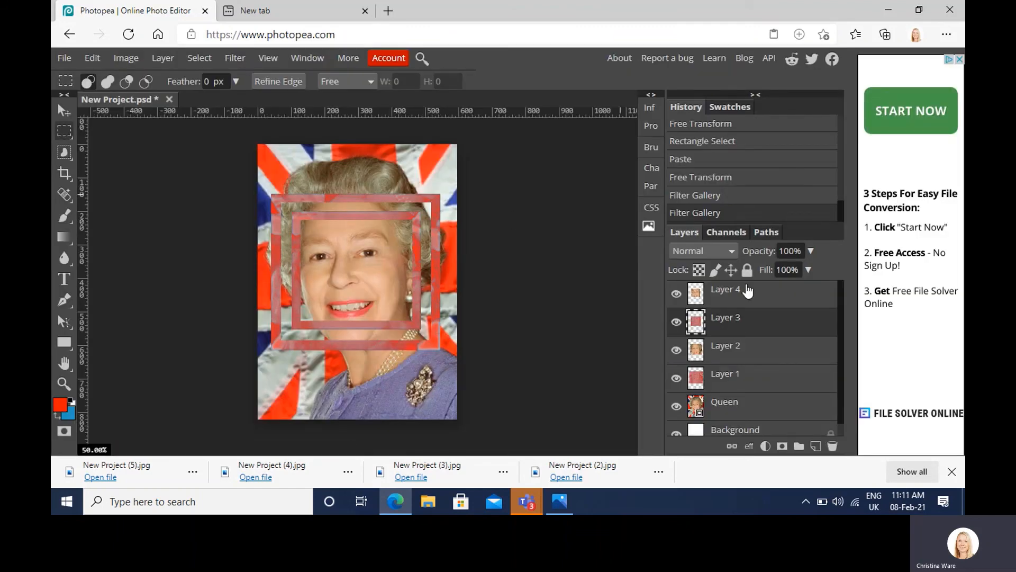
Step: Apply the Halftone Pattern filter to Layer 3 at size 3 and contrast 5, trying the Circle pattern
click(240, 59)
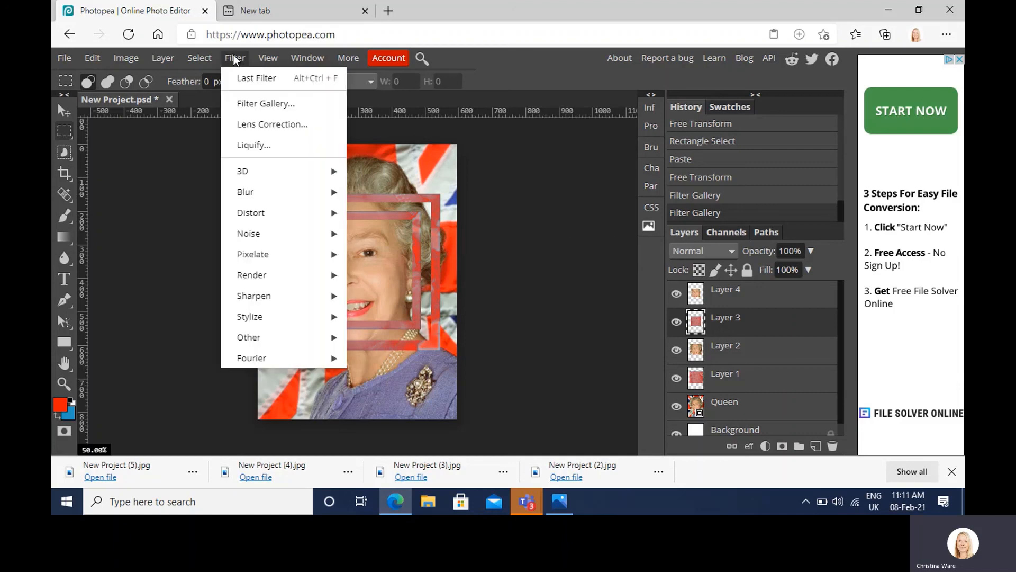
click(251, 103)
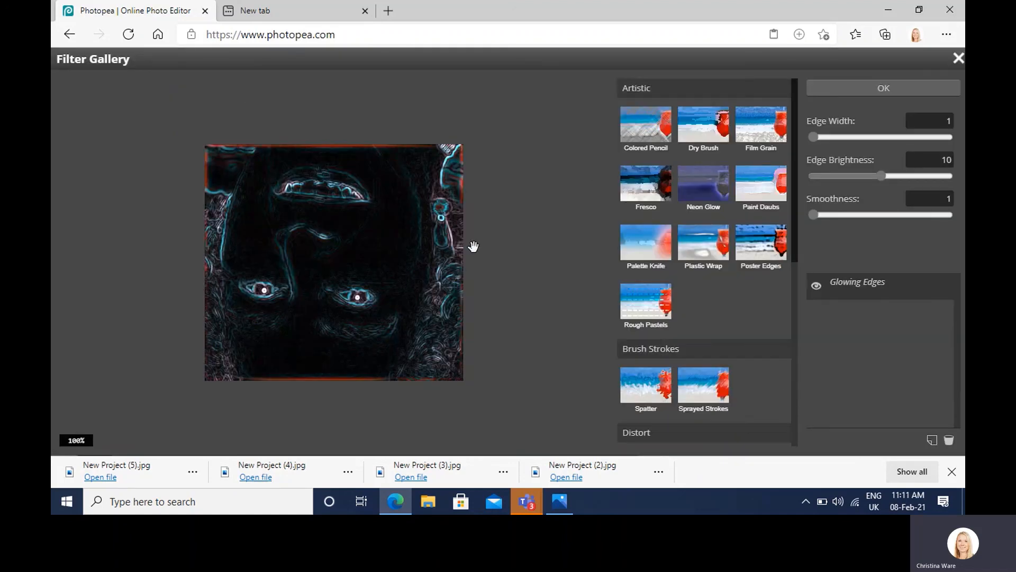
click(649, 254)
click(652, 310)
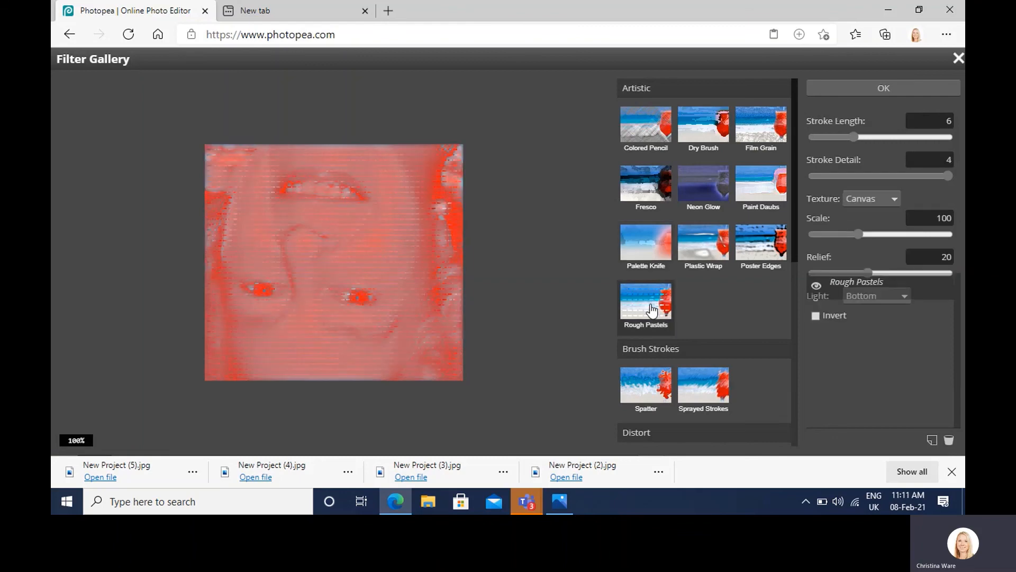
scroll(666, 183, down, 5)
scroll(665, 182, down, 3)
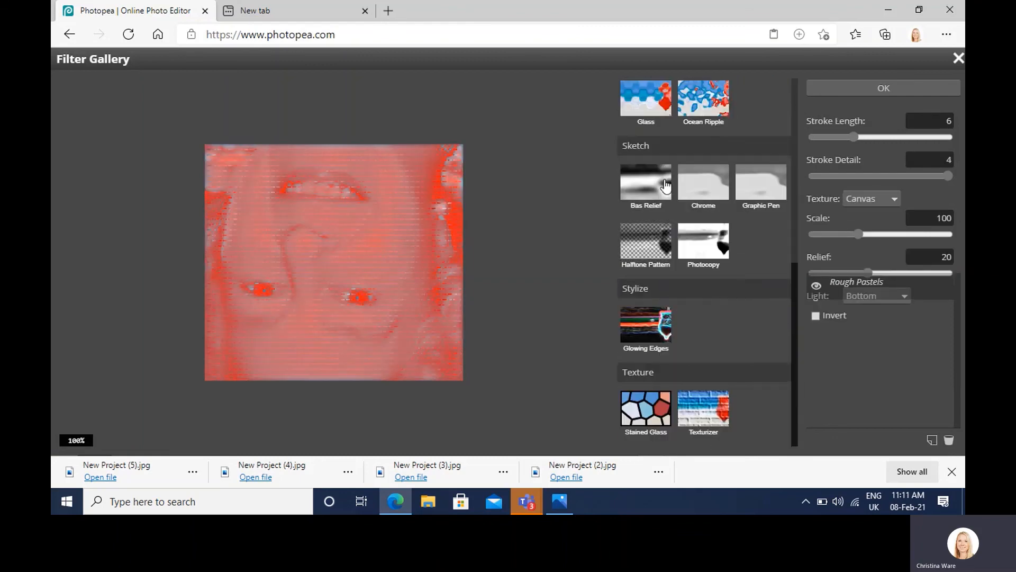
click(656, 256)
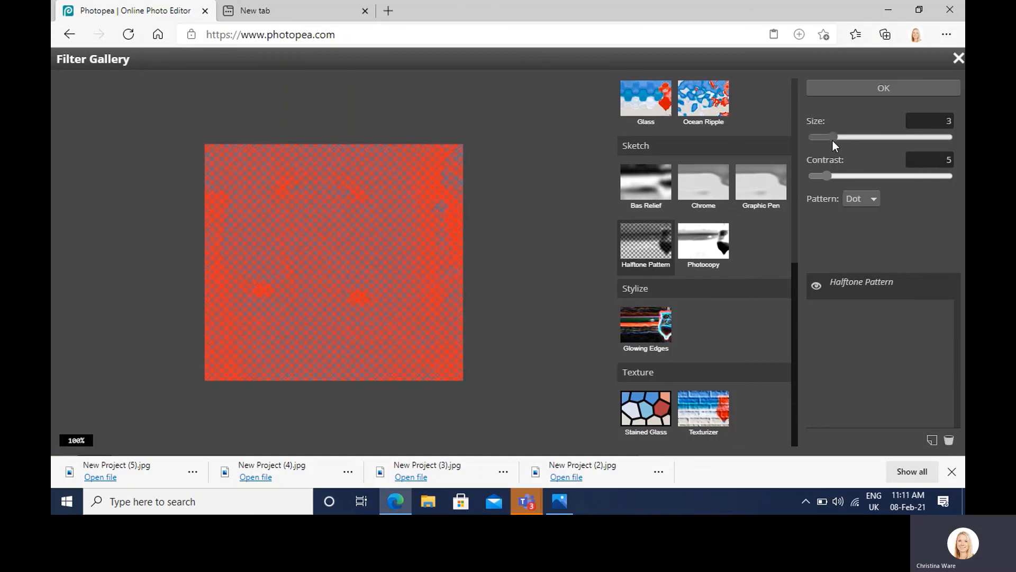
click(871, 199)
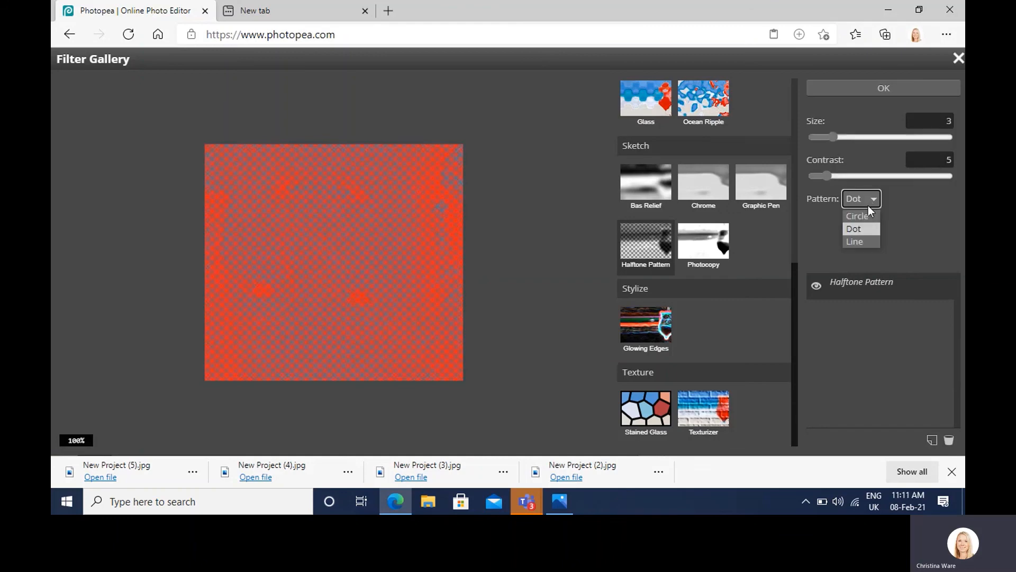
click(863, 215)
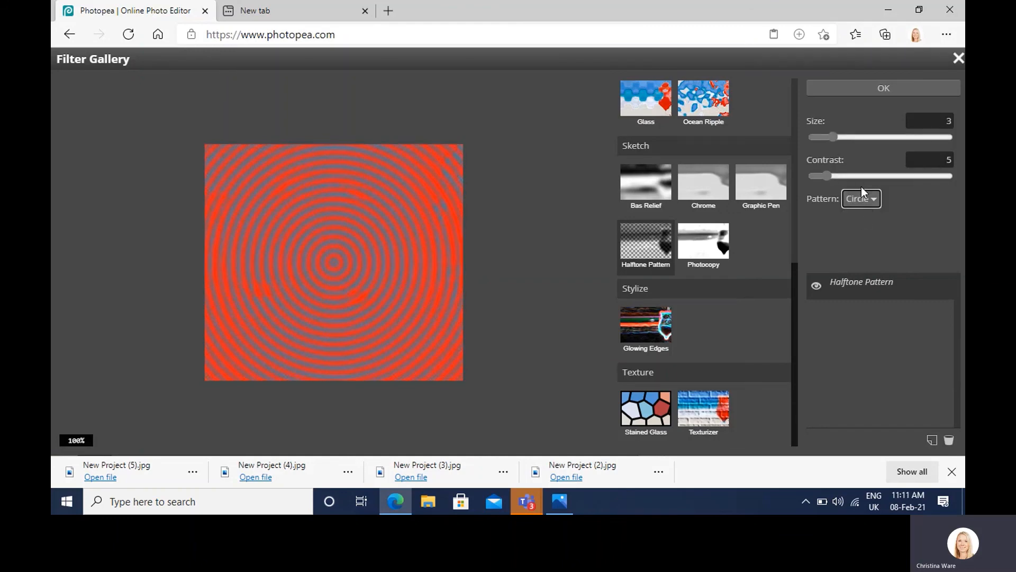
click(861, 199)
click(859, 229)
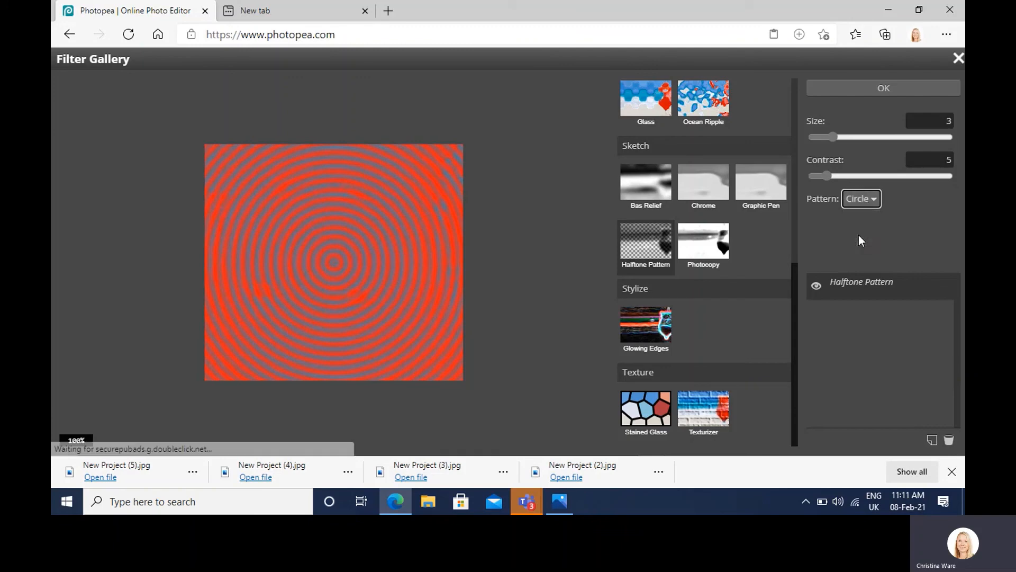
click(922, 87)
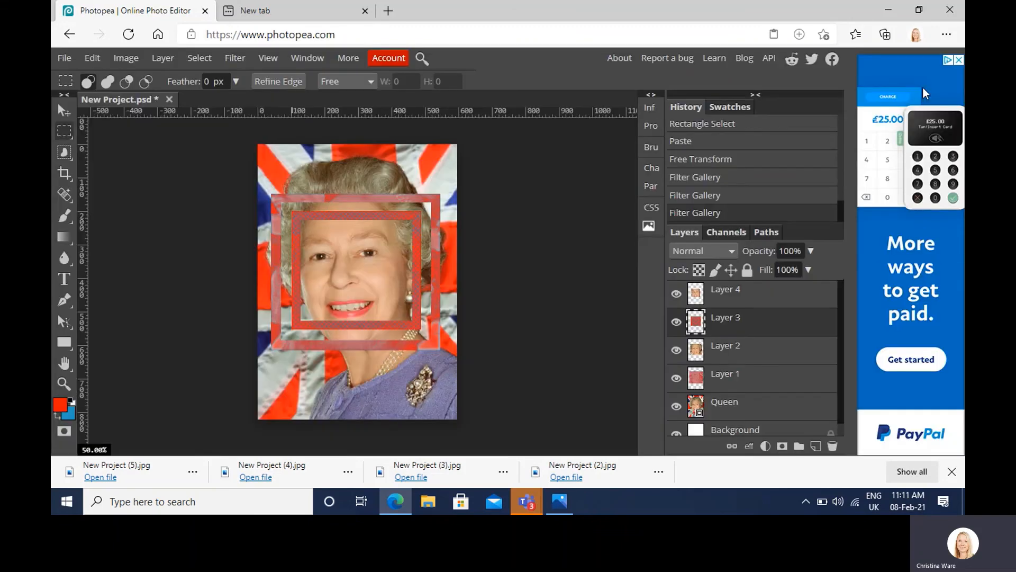